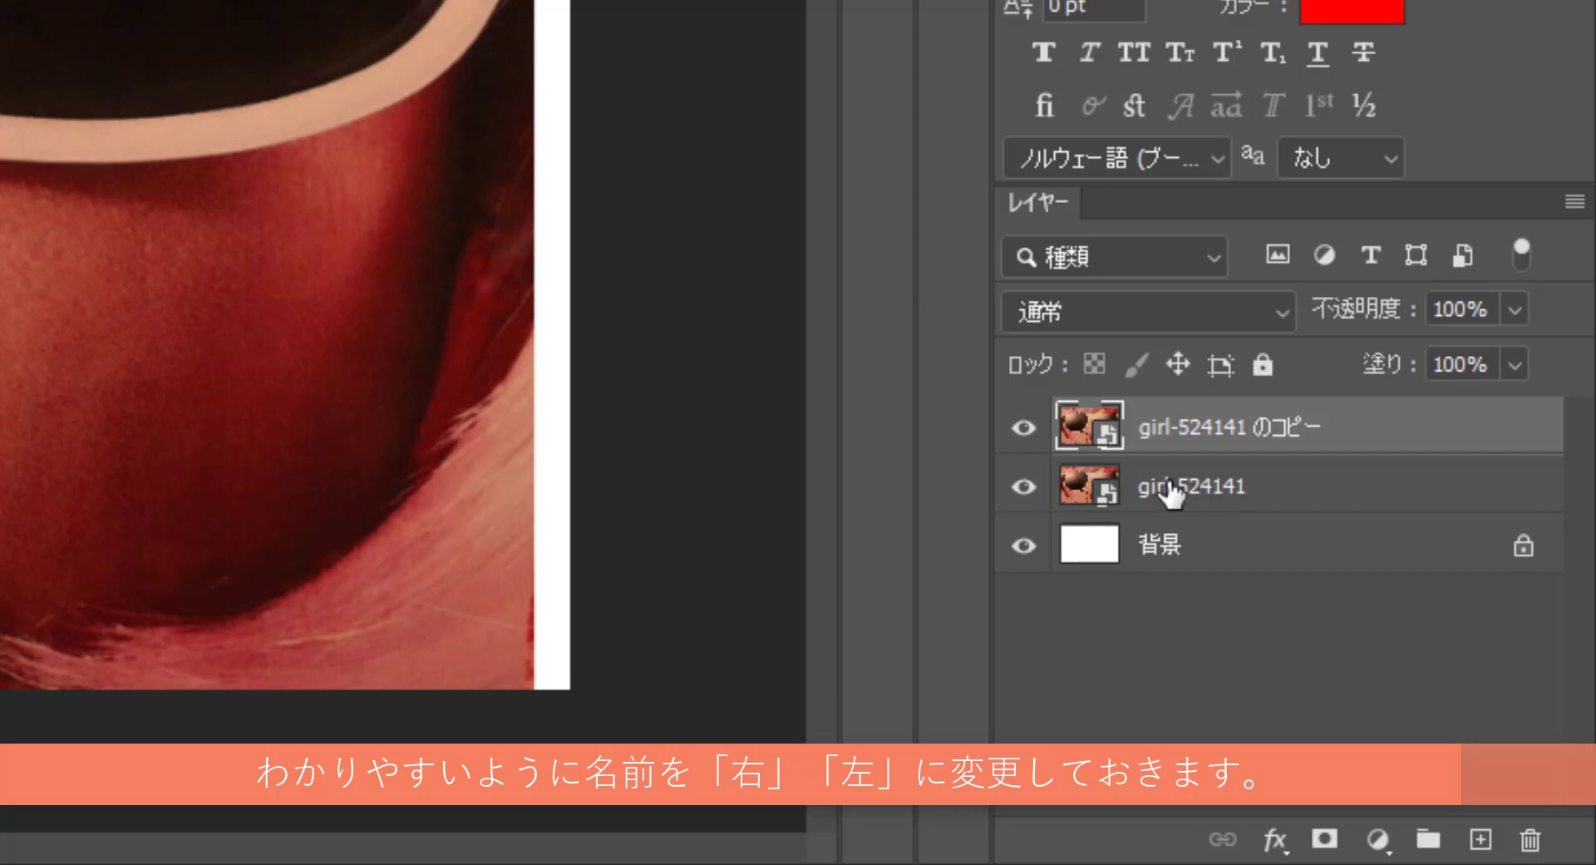
Rename the lower photo layer, girl-524141, as 左
left_click(1198, 482)
double_click(1202, 489)
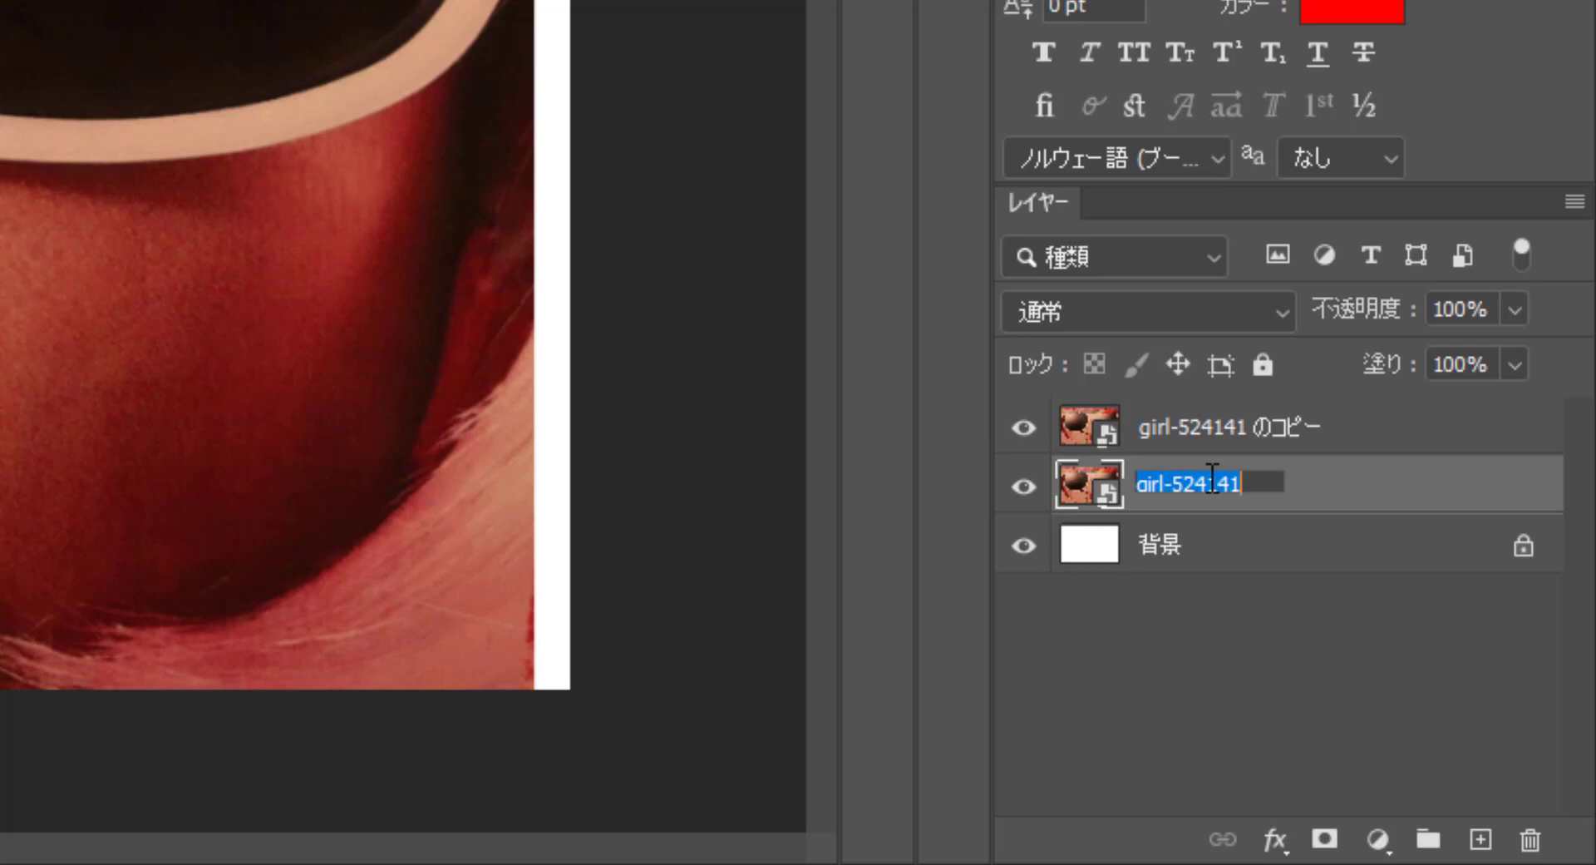
type("hidari")
key("space")
key("Return")
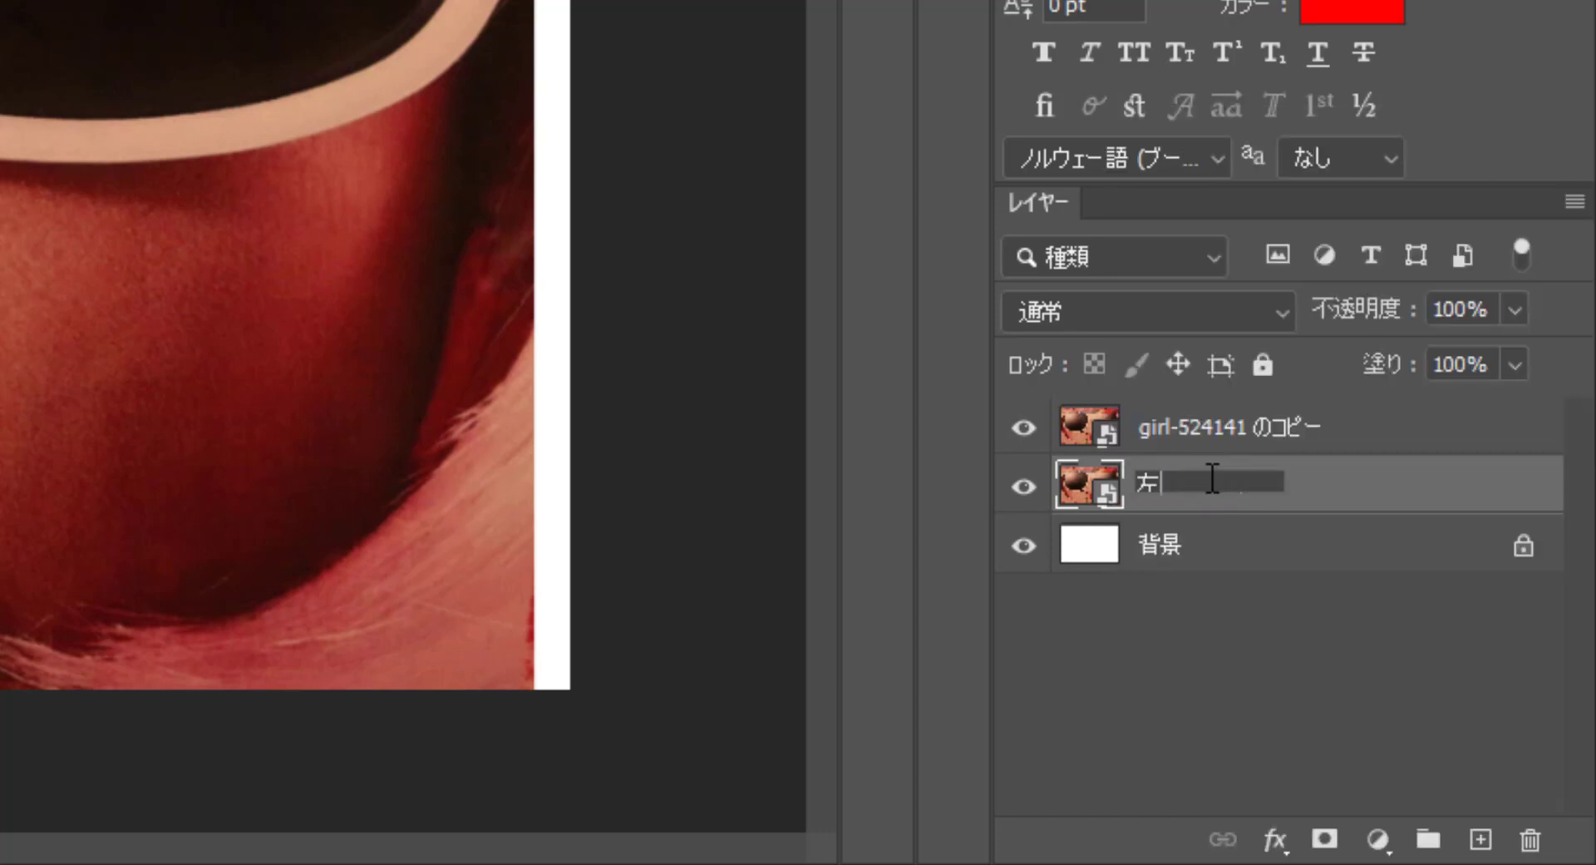
Rename the duplicated photo layer, girl-524141 のコピー, as 右 and clear the layer selection
left_click(1199, 427)
double_click(1198, 426)
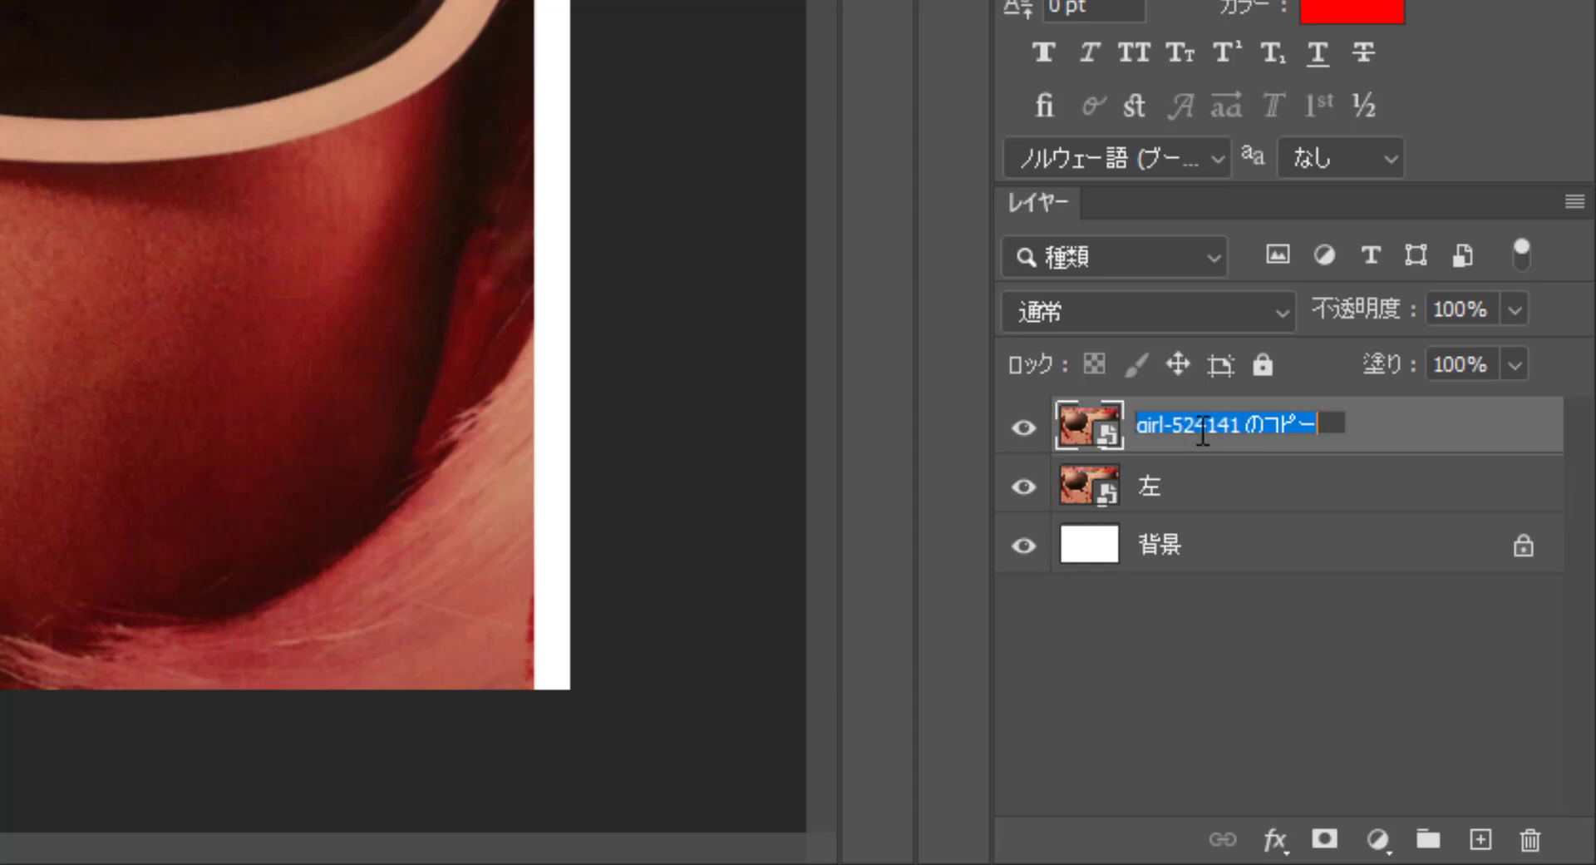
type("migi")
key("space")
key("Return")
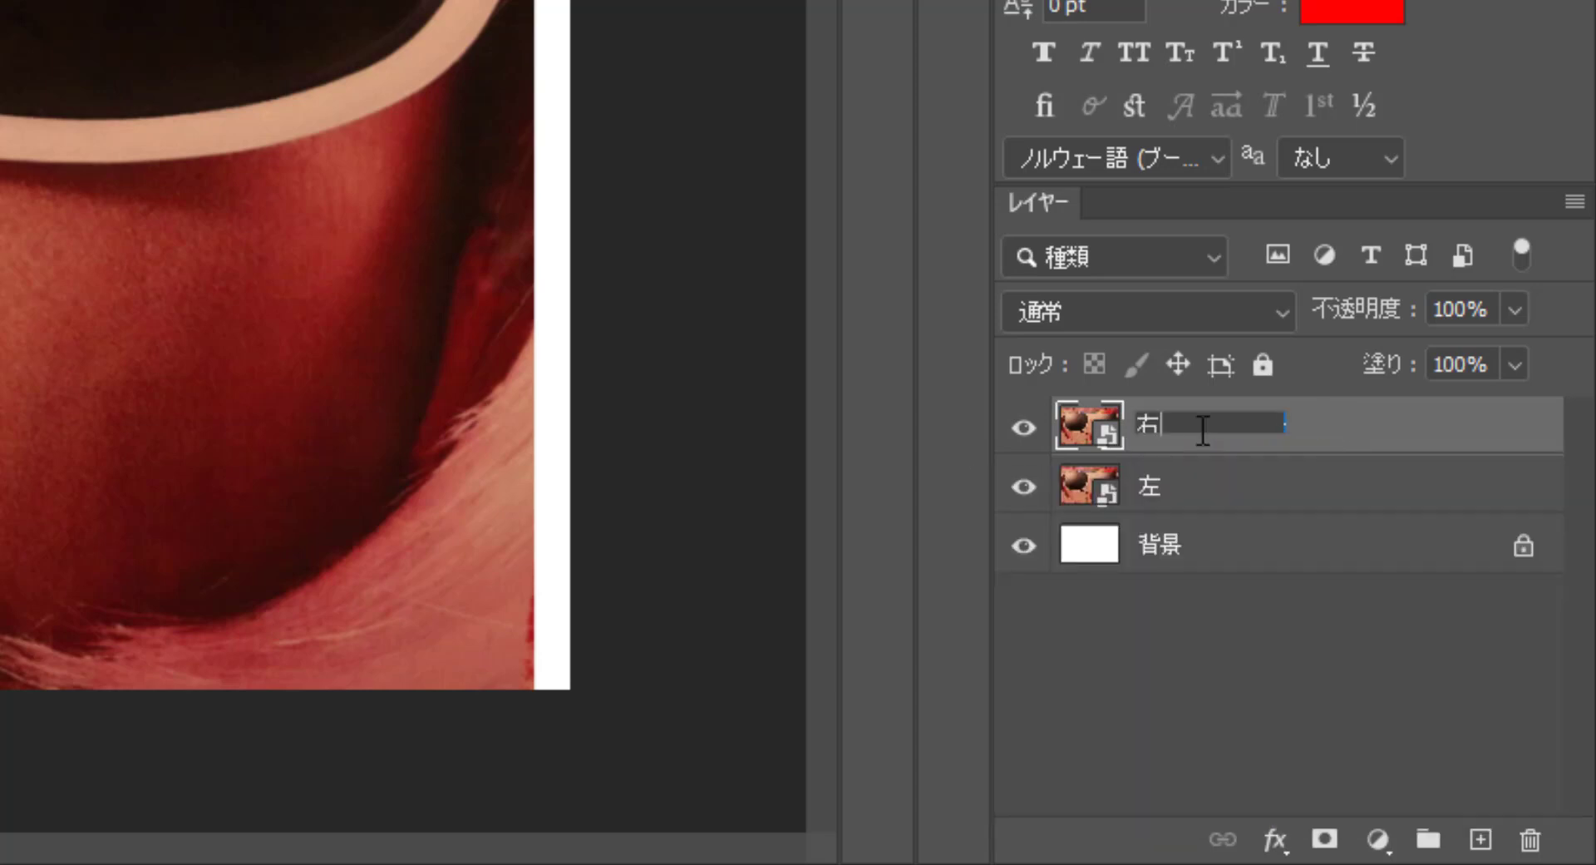
left_click(1239, 681)
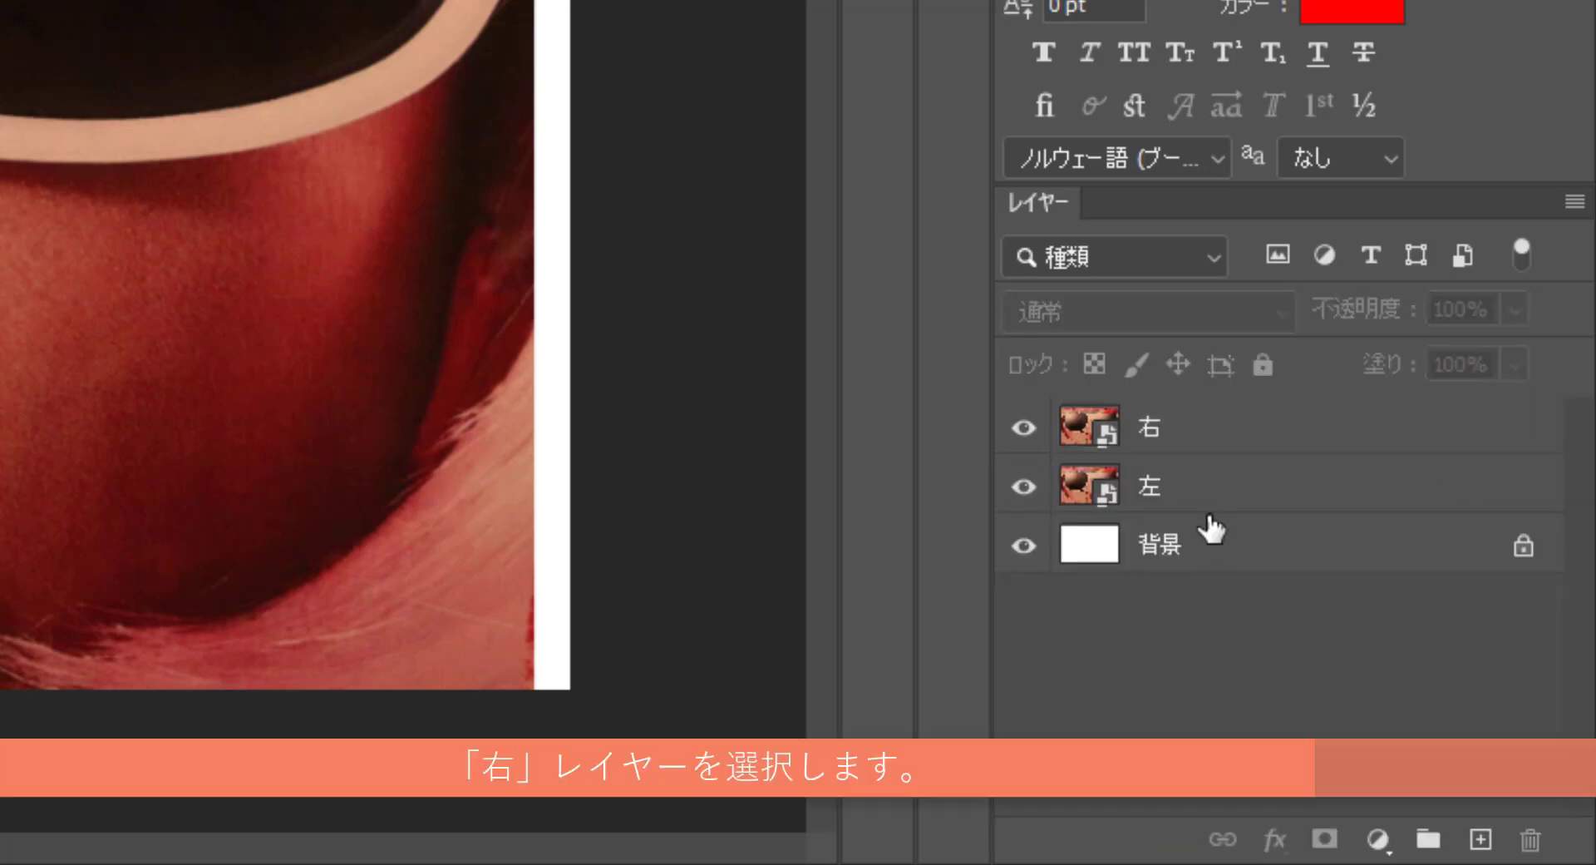
Open the Layer Style settings of the 右 layer at its general layer effects (レイヤー効果)
left_click(1166, 485)
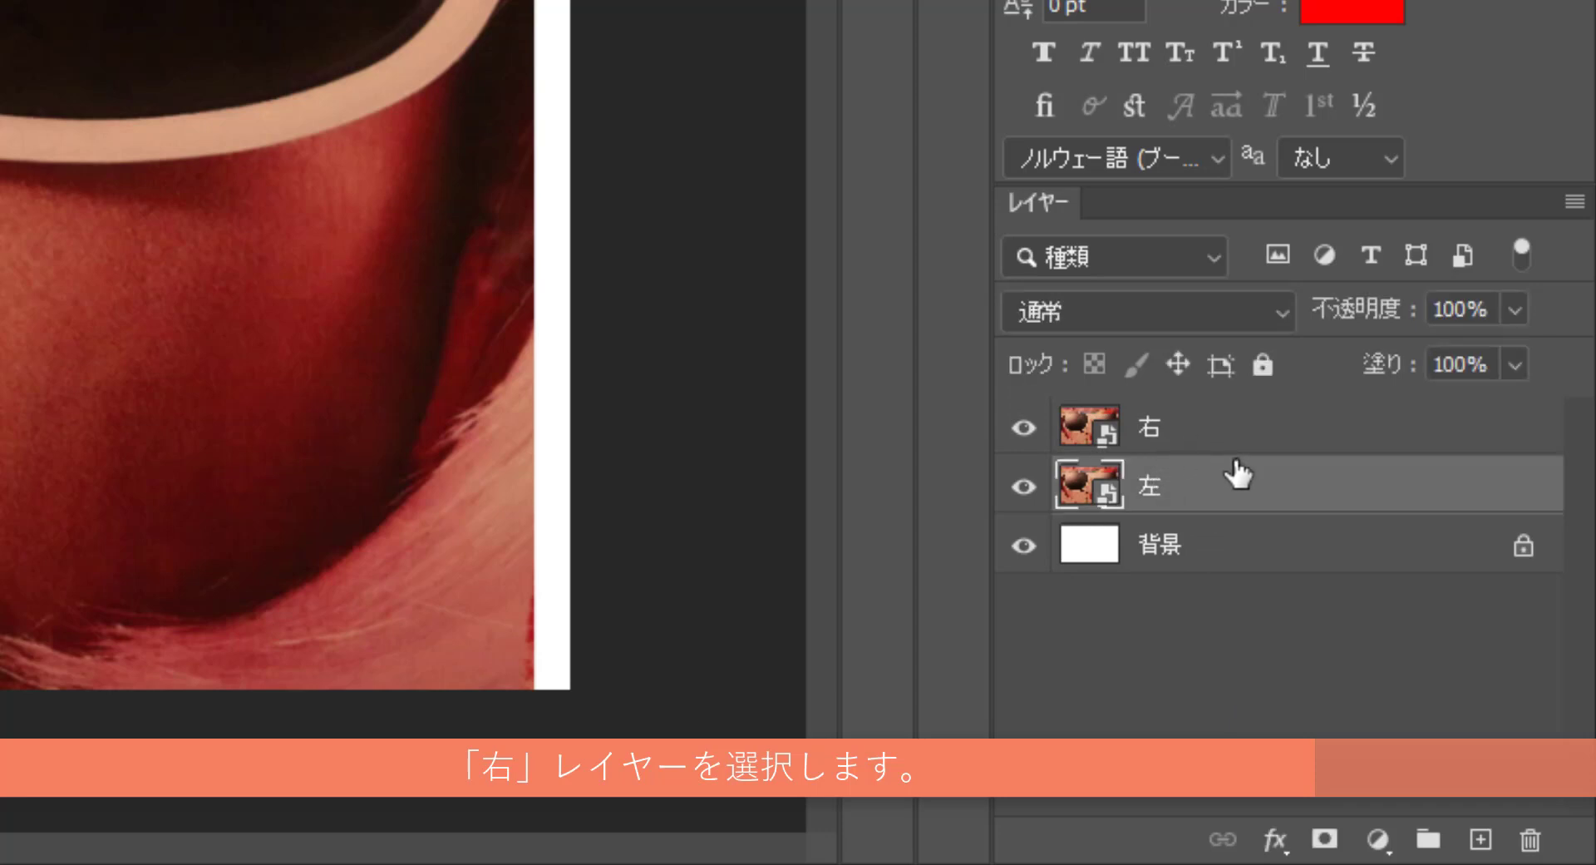
left_click(1166, 437)
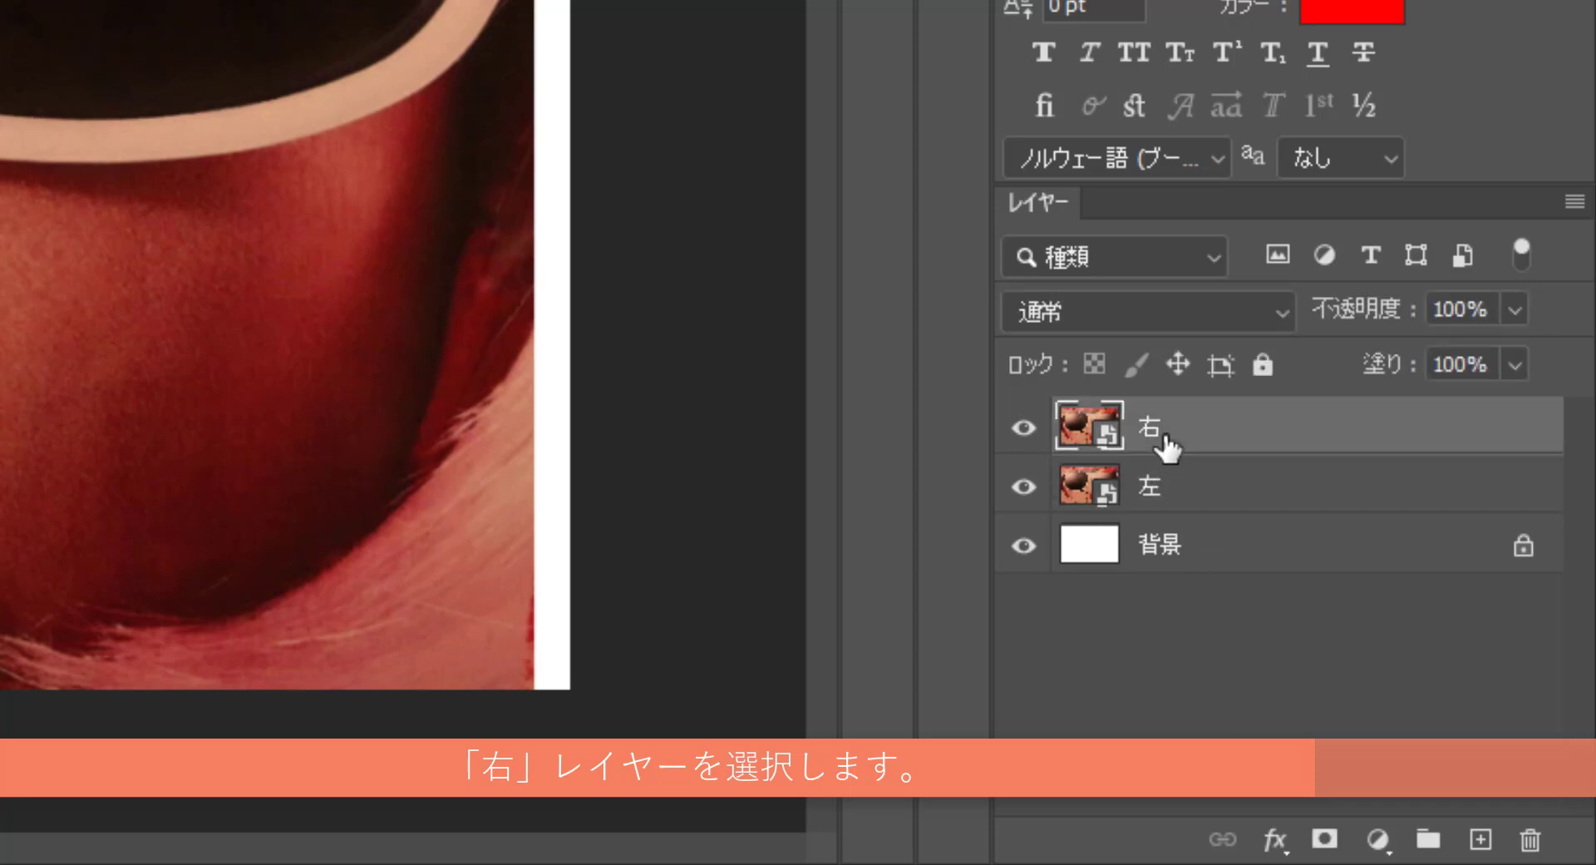
left_click(1247, 502)
left_click(1239, 439)
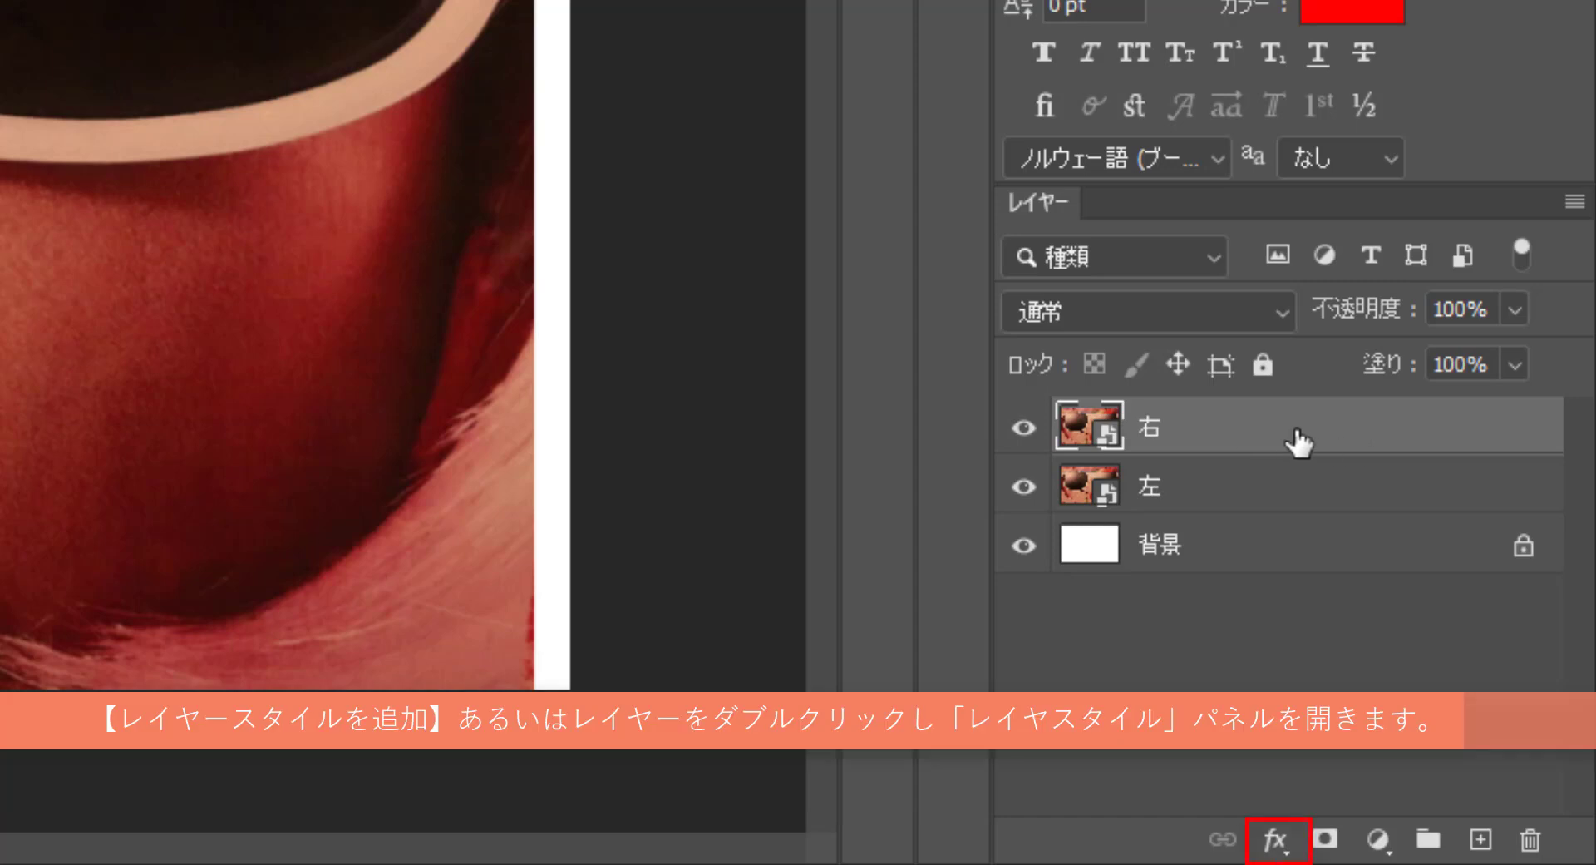
left_click(1275, 839)
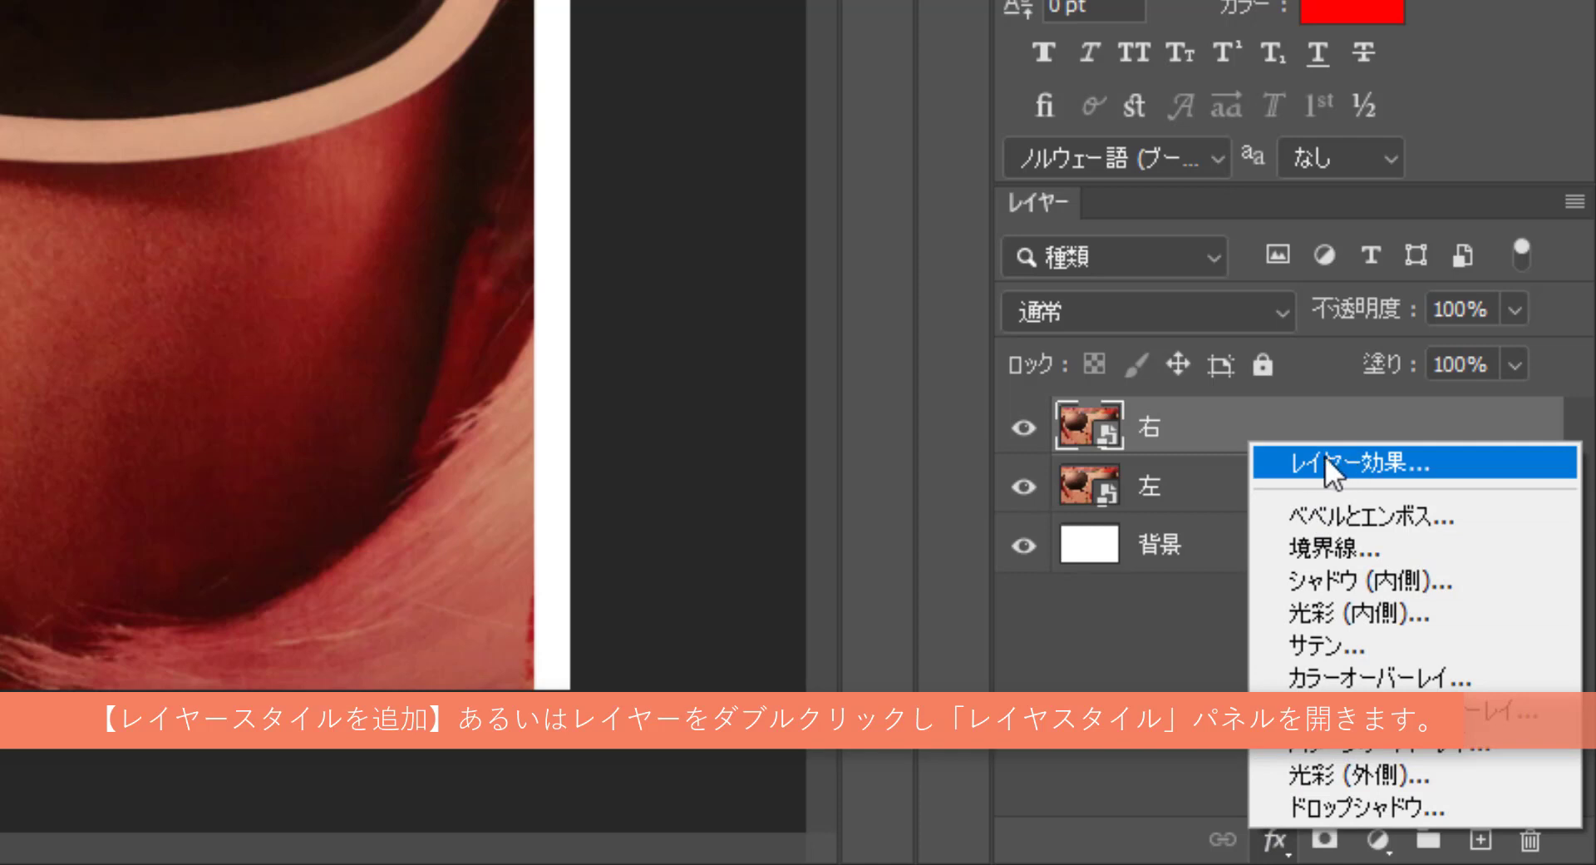
left_click(1294, 418)
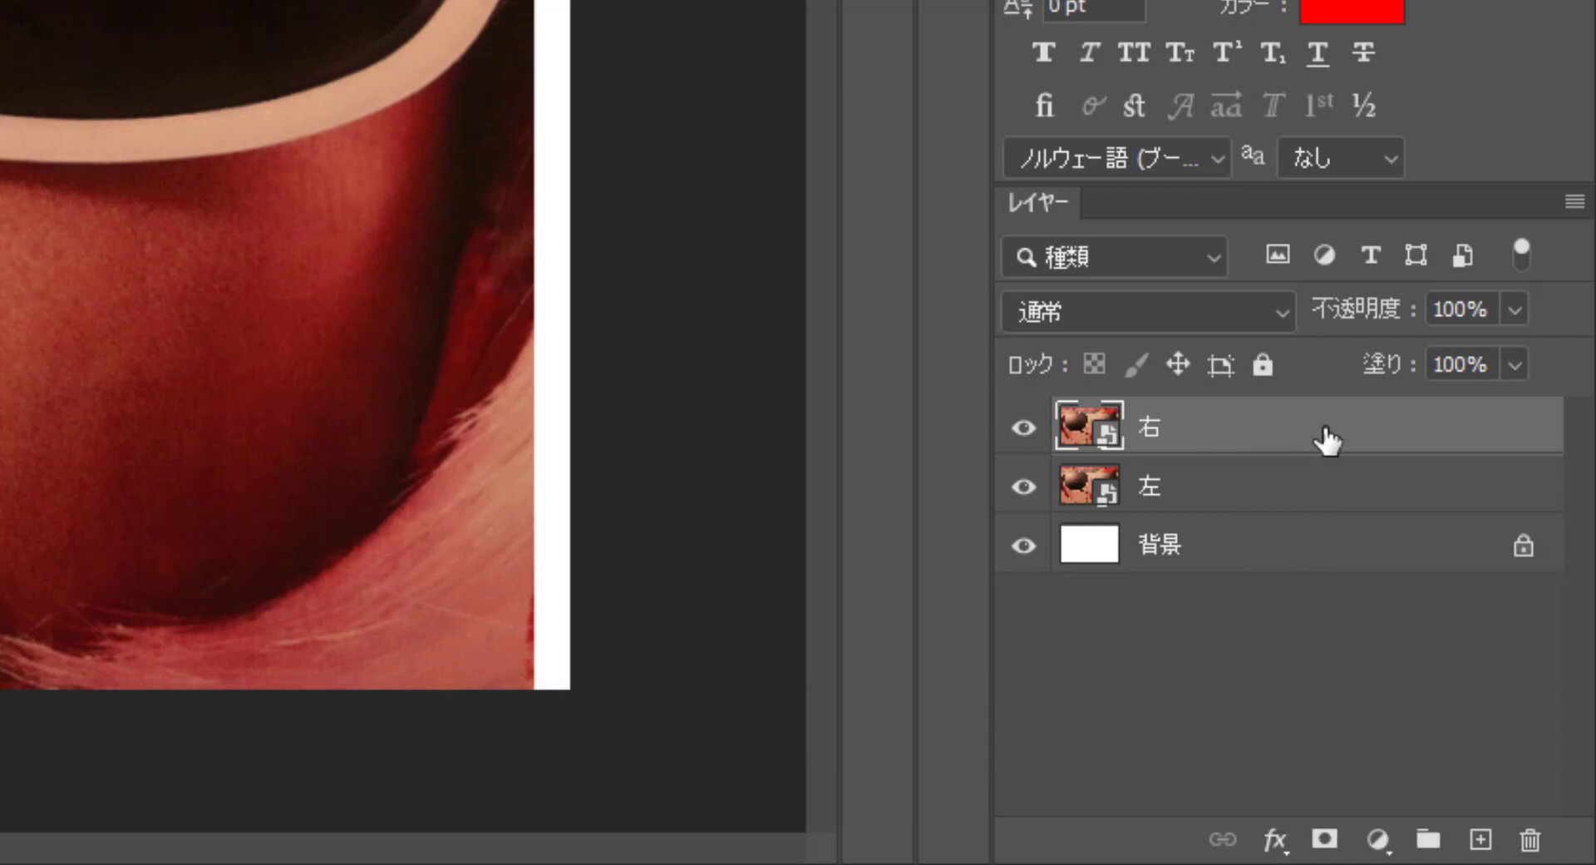
double_click(1327, 438)
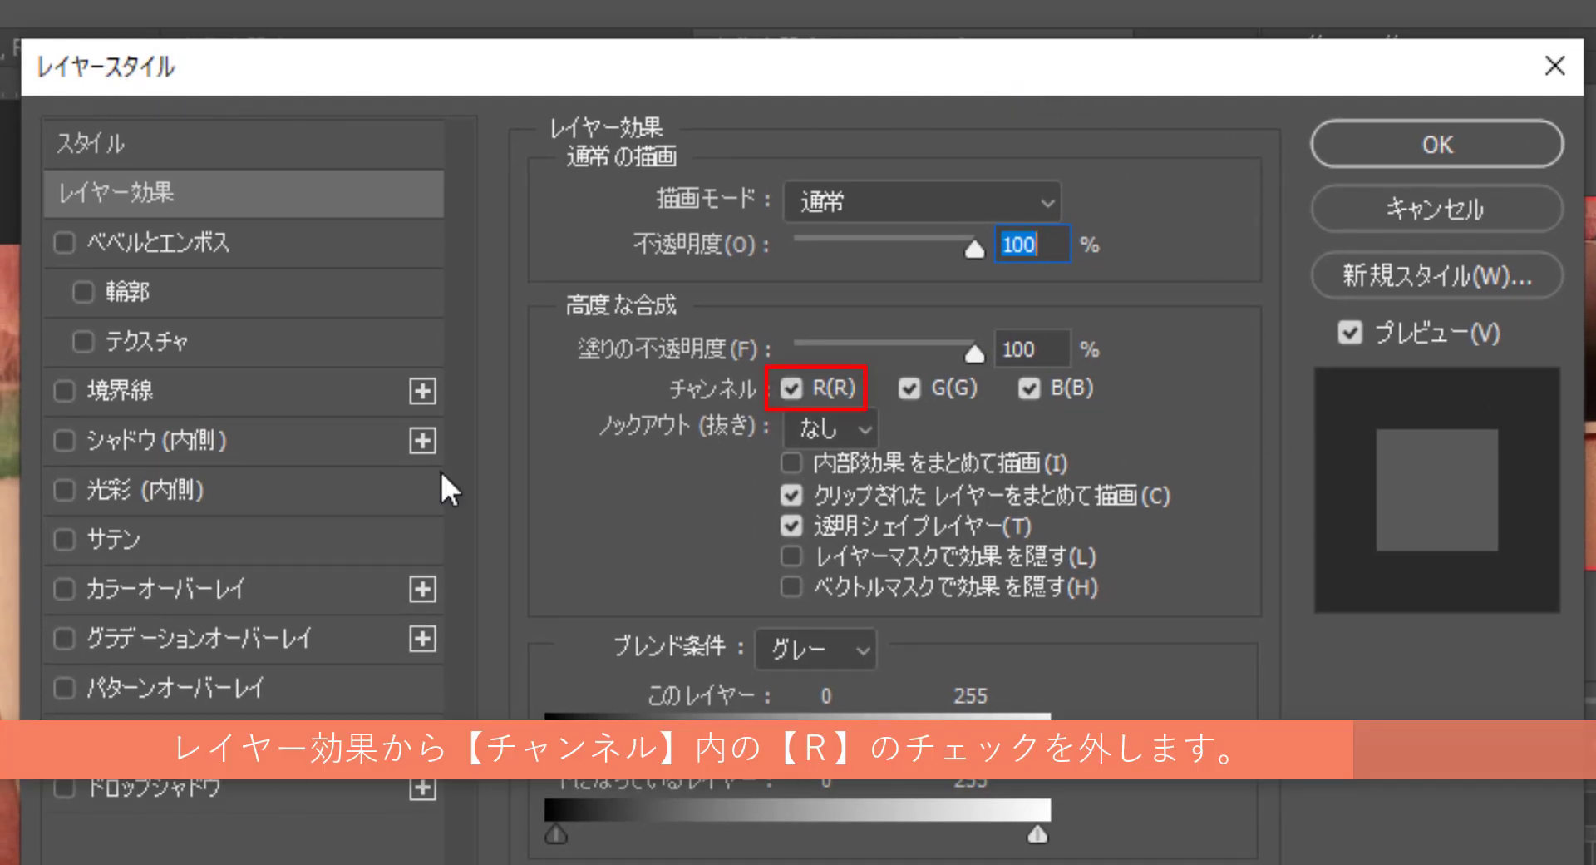
left_click(67, 193)
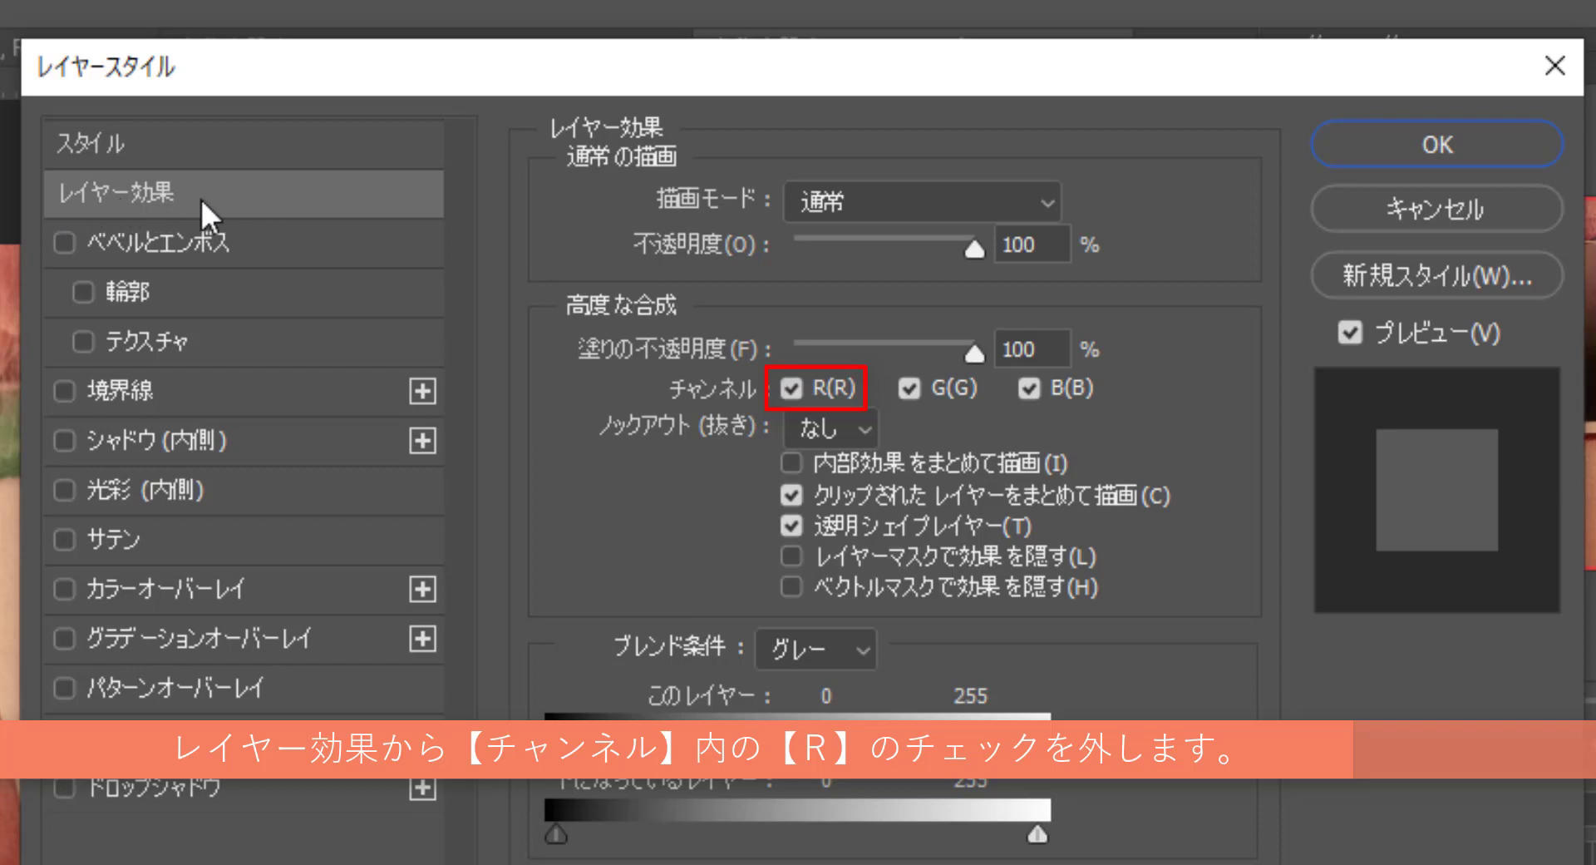
left_click(793, 390)
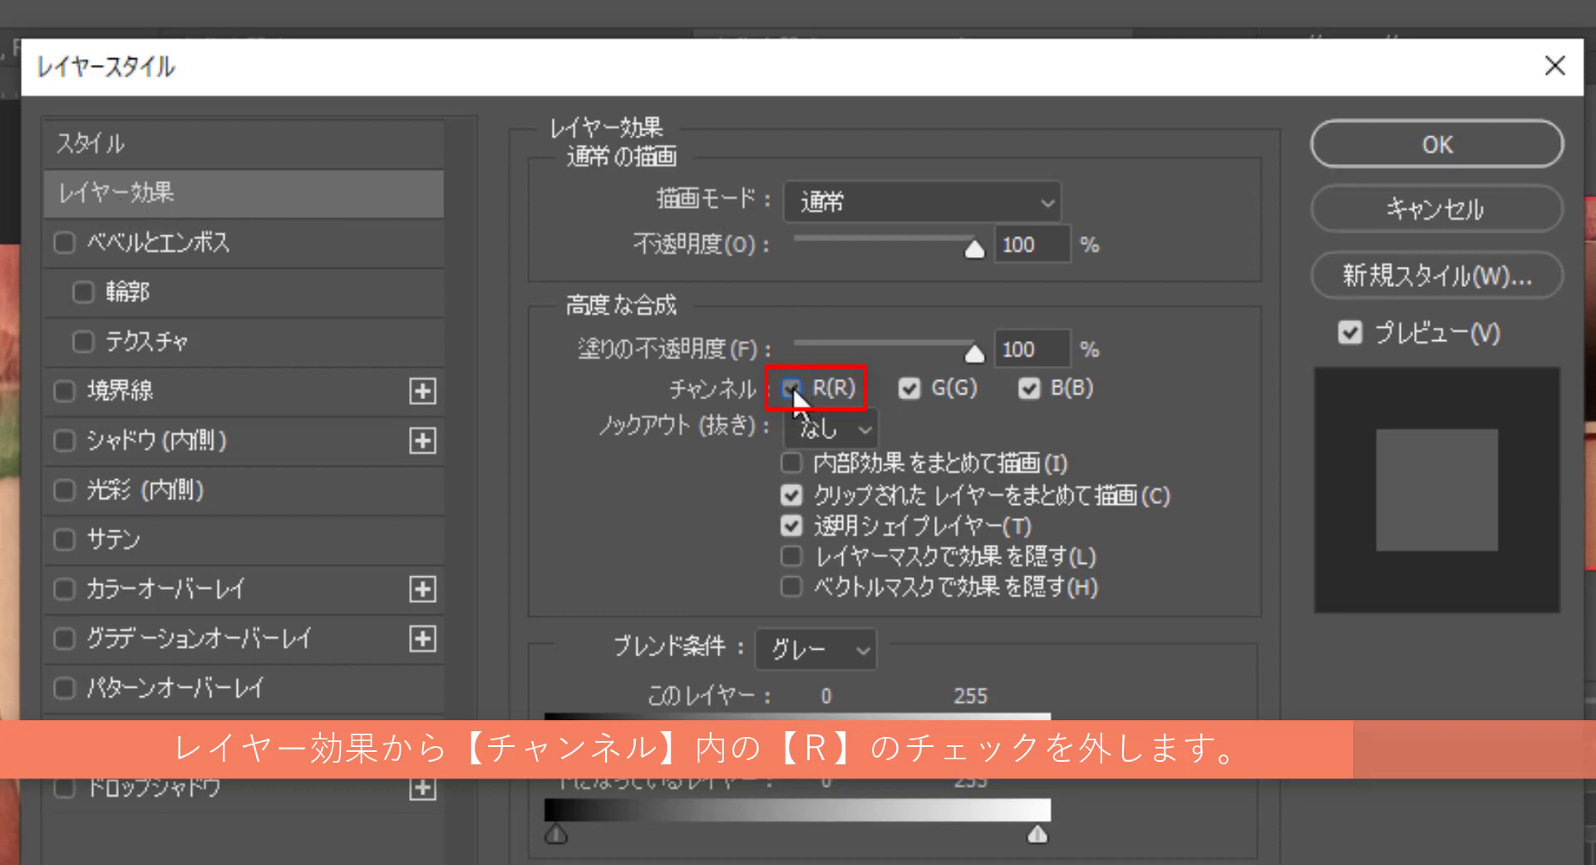
left_click(911, 386)
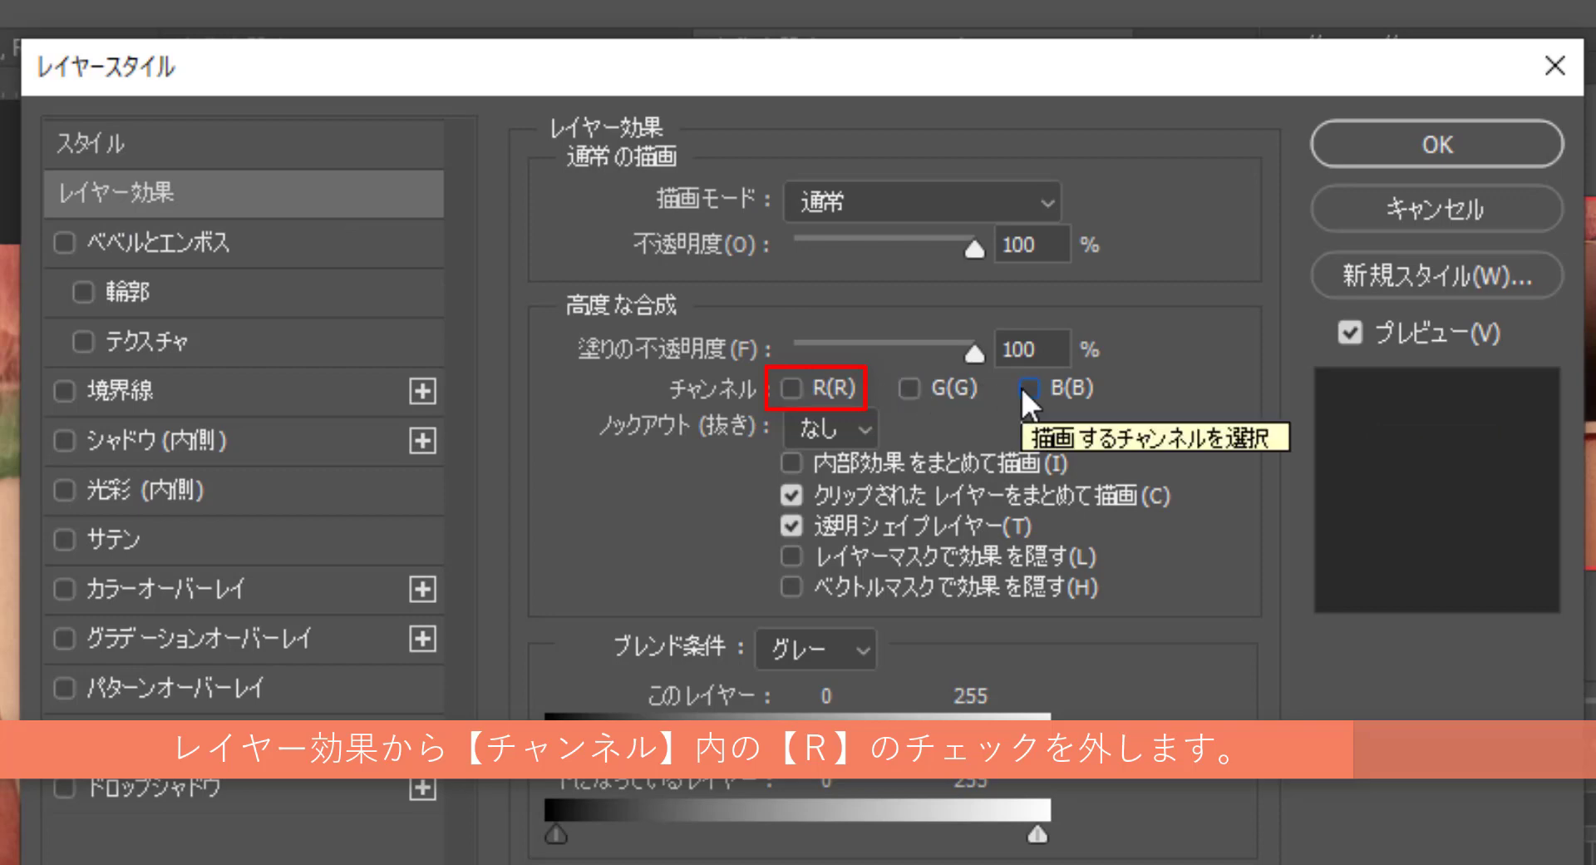
left_click(1021, 387)
left_click(908, 387)
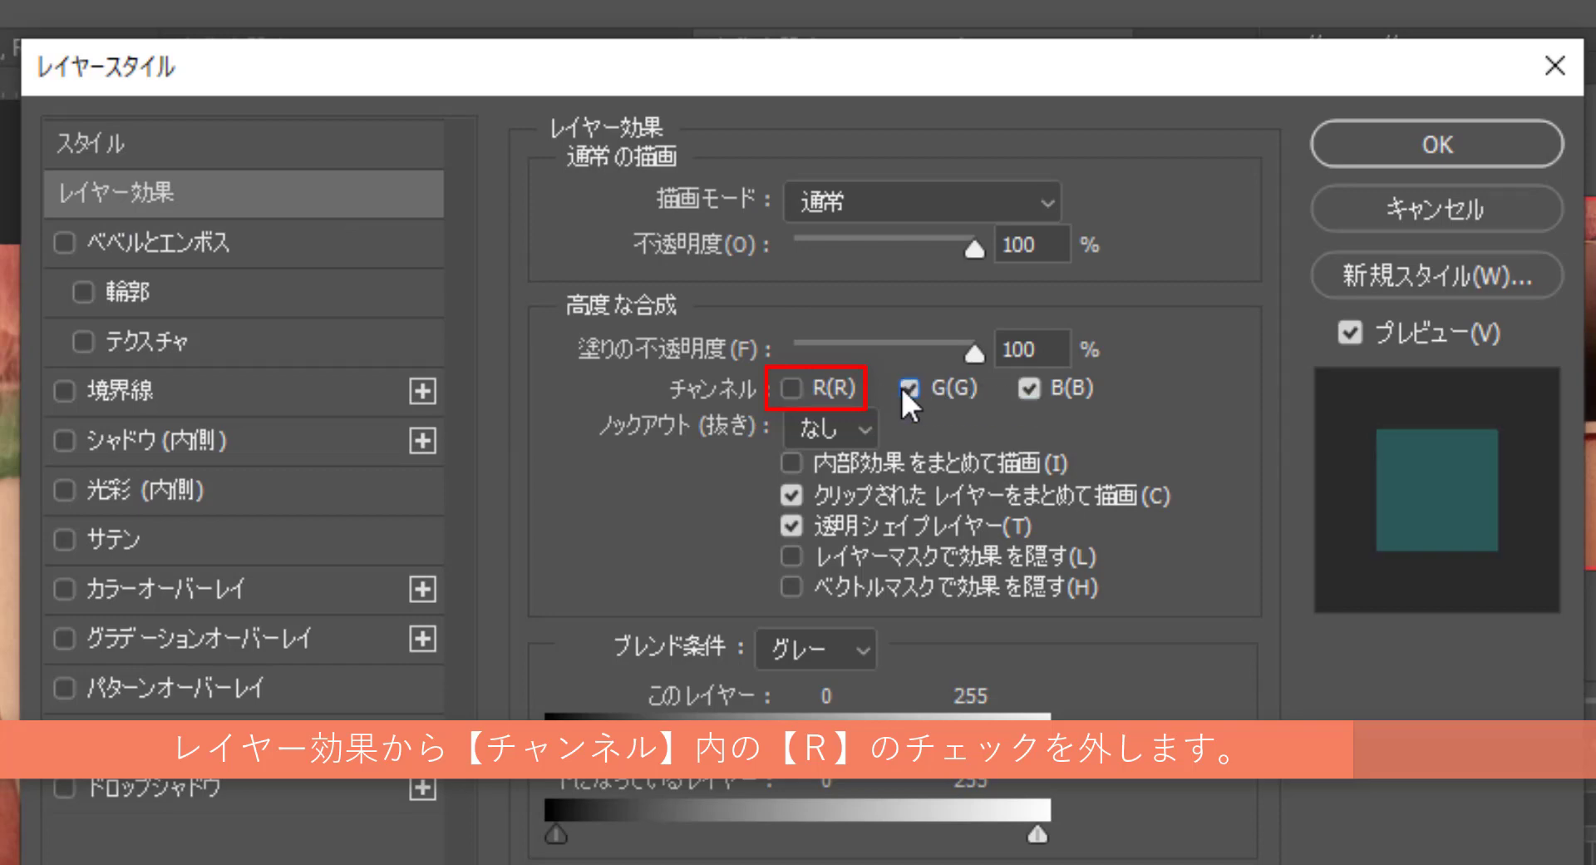
left_click(789, 387)
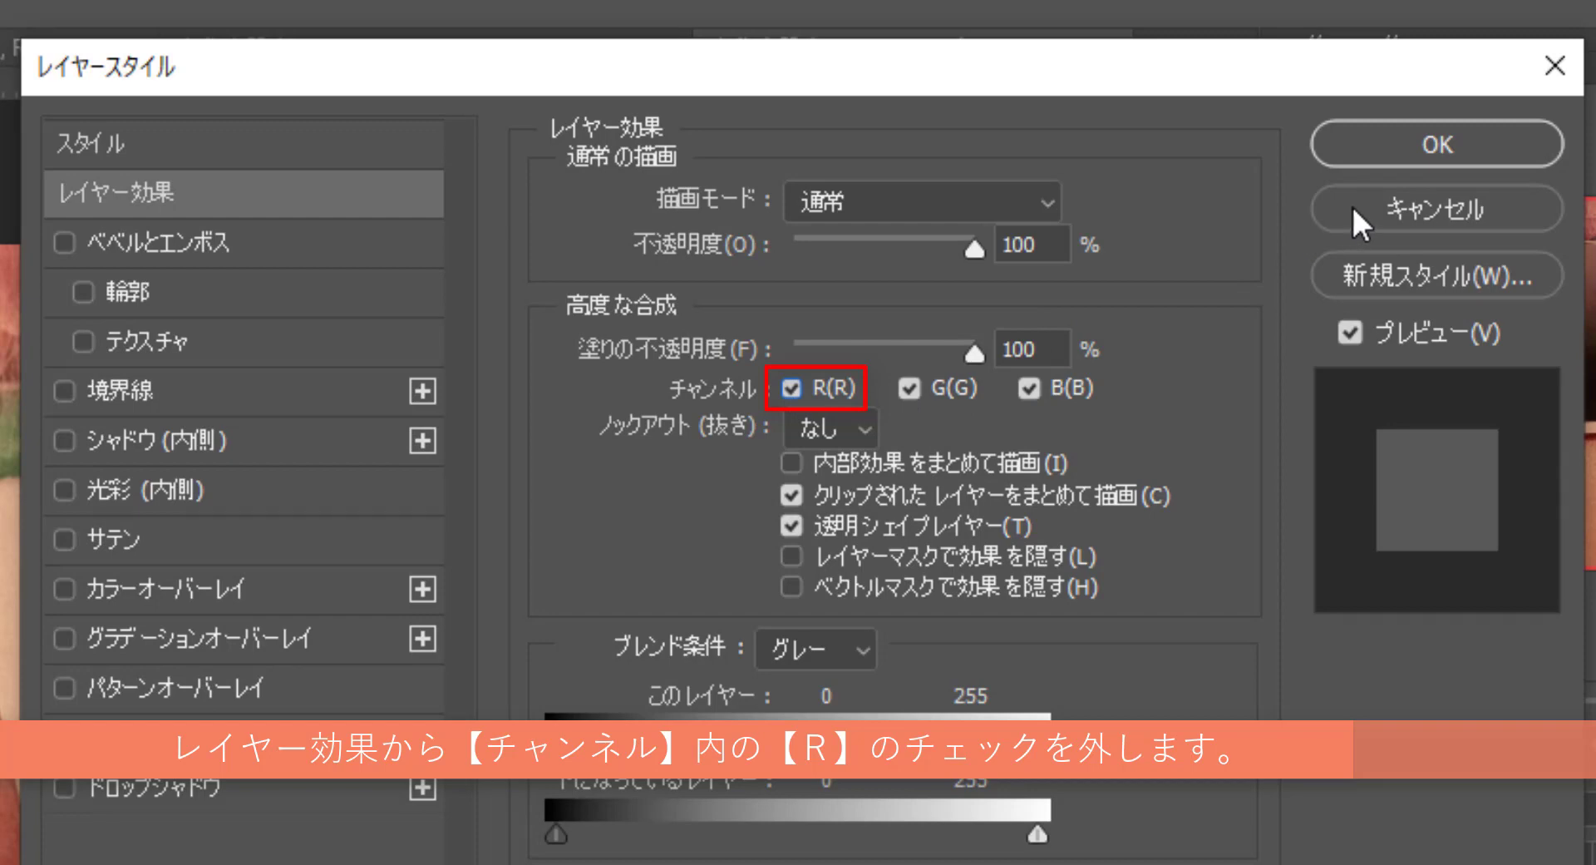
Exclude the R channel from the 右 layer's advanced blending and apply the layer style
left_click(792, 389)
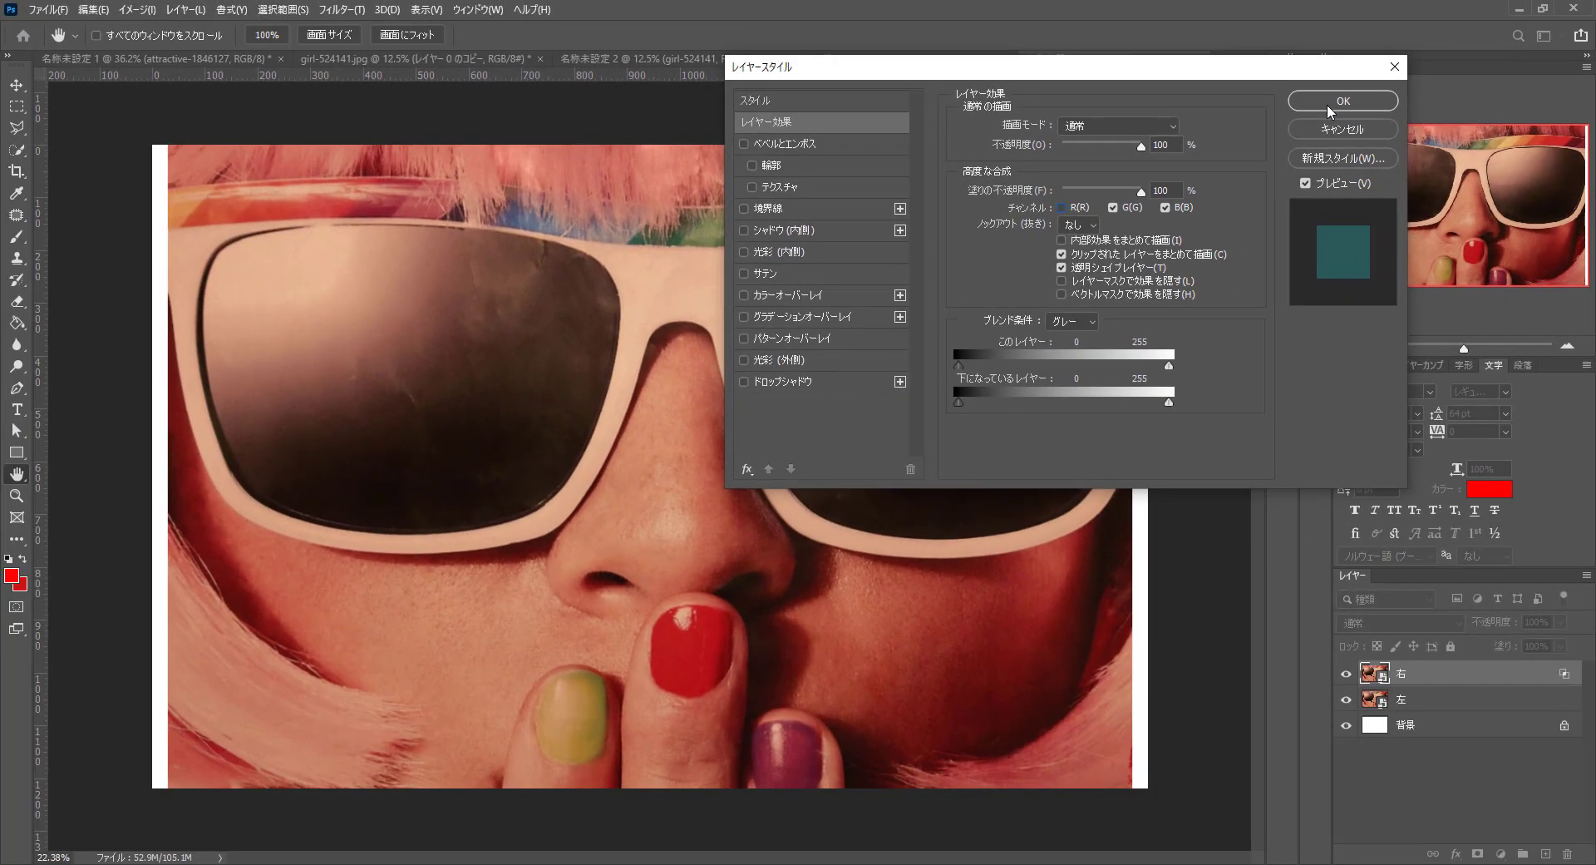
left_click(1438, 144)
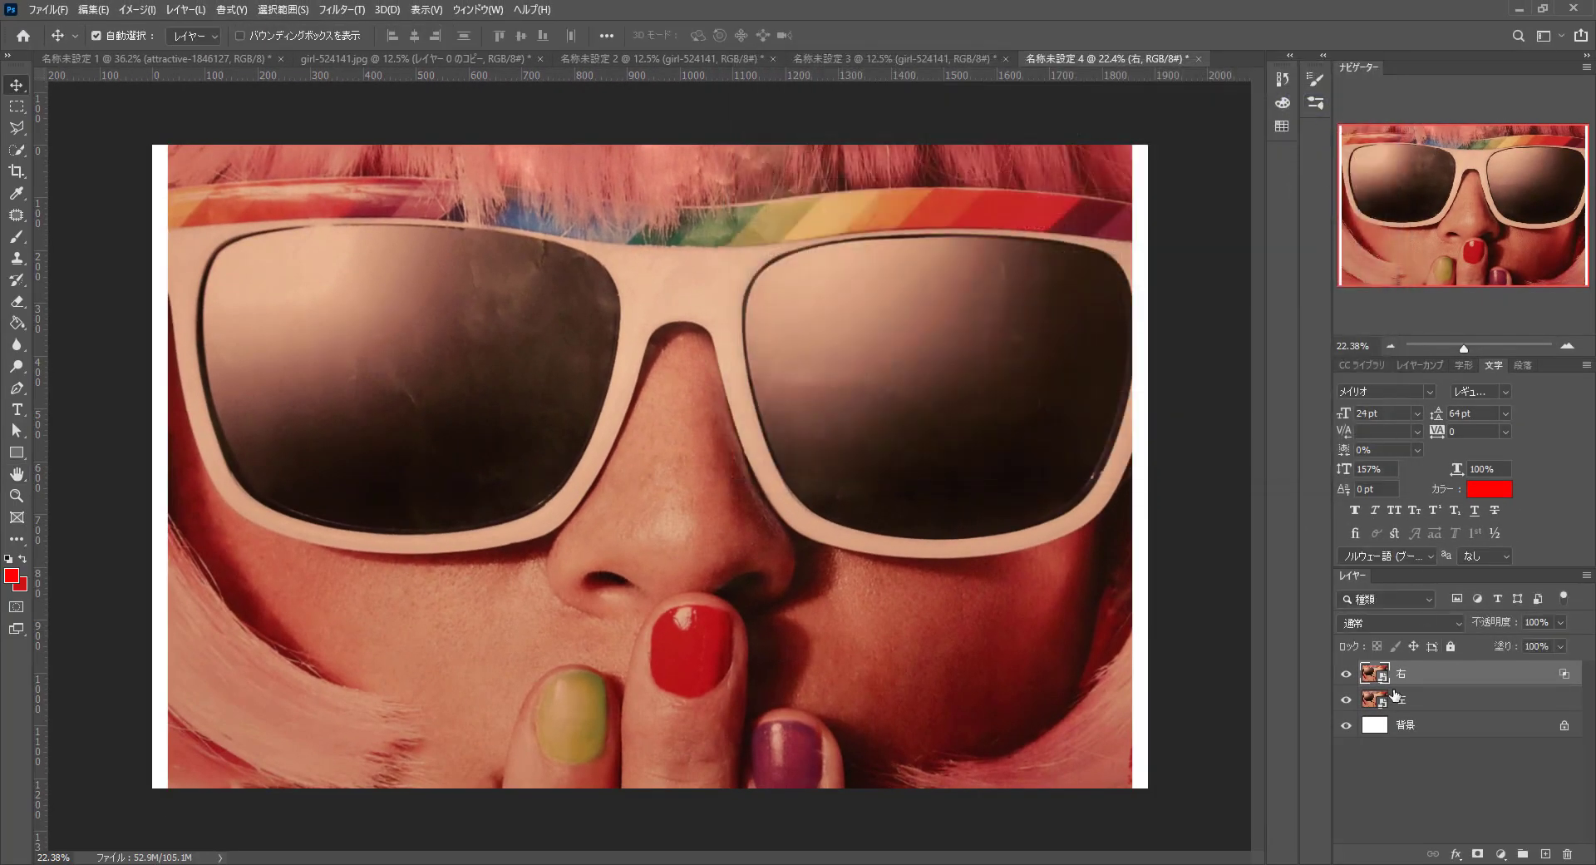
Hide and show the 左 layer to check how the 右 layer looks without its red channel
left_click(1347, 700)
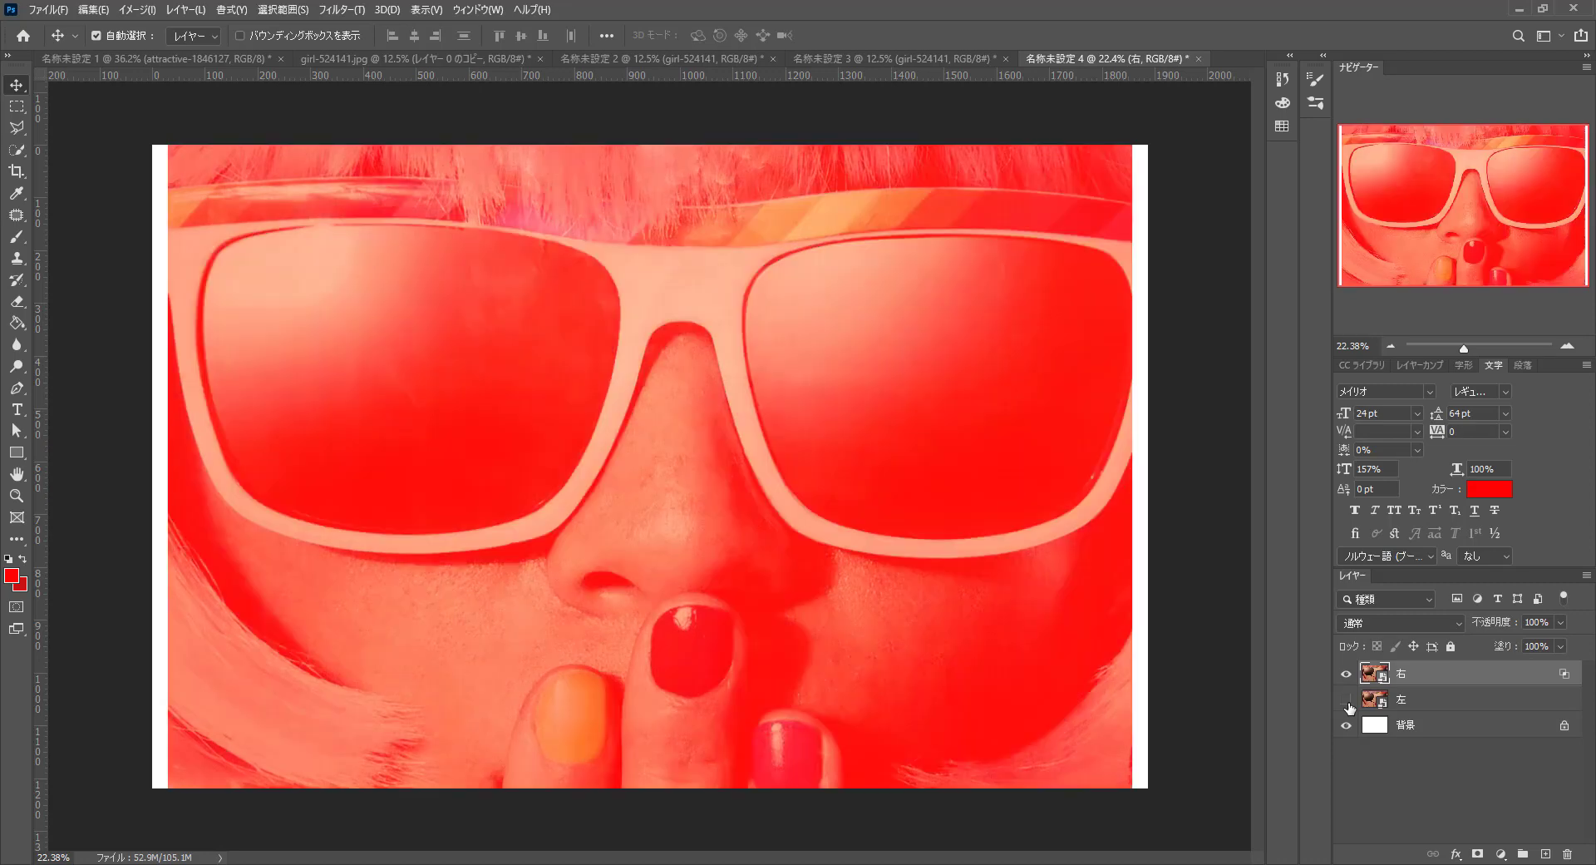
left_click(1347, 700)
left_click(1347, 702)
left_click(1347, 701)
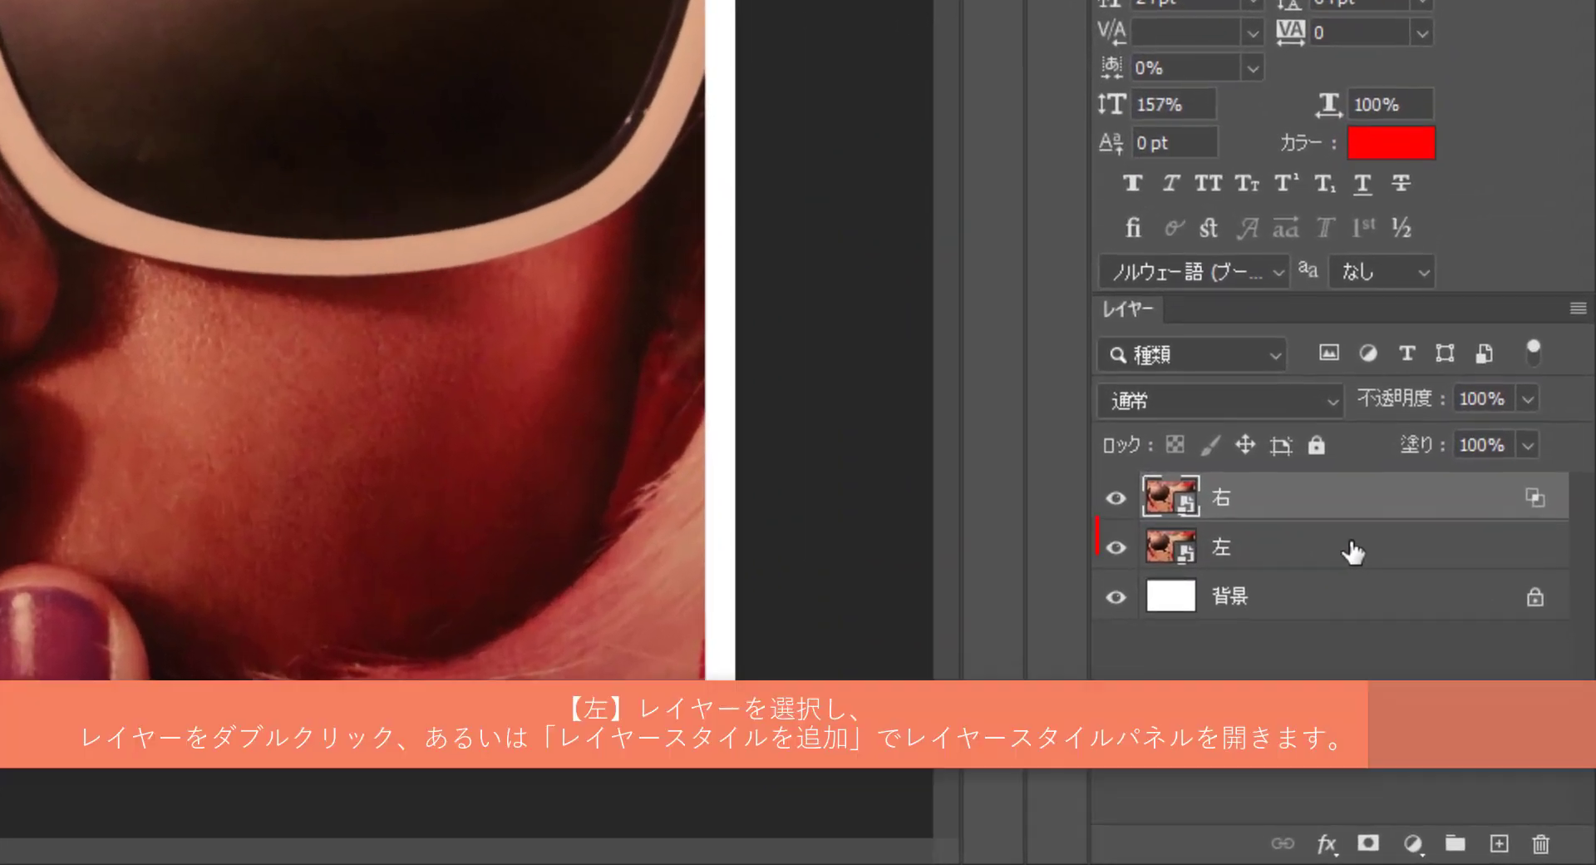
Exclude the G channel from the 左 layer's advanced blending in its Layer Style settings and apply it
left_click(1469, 703)
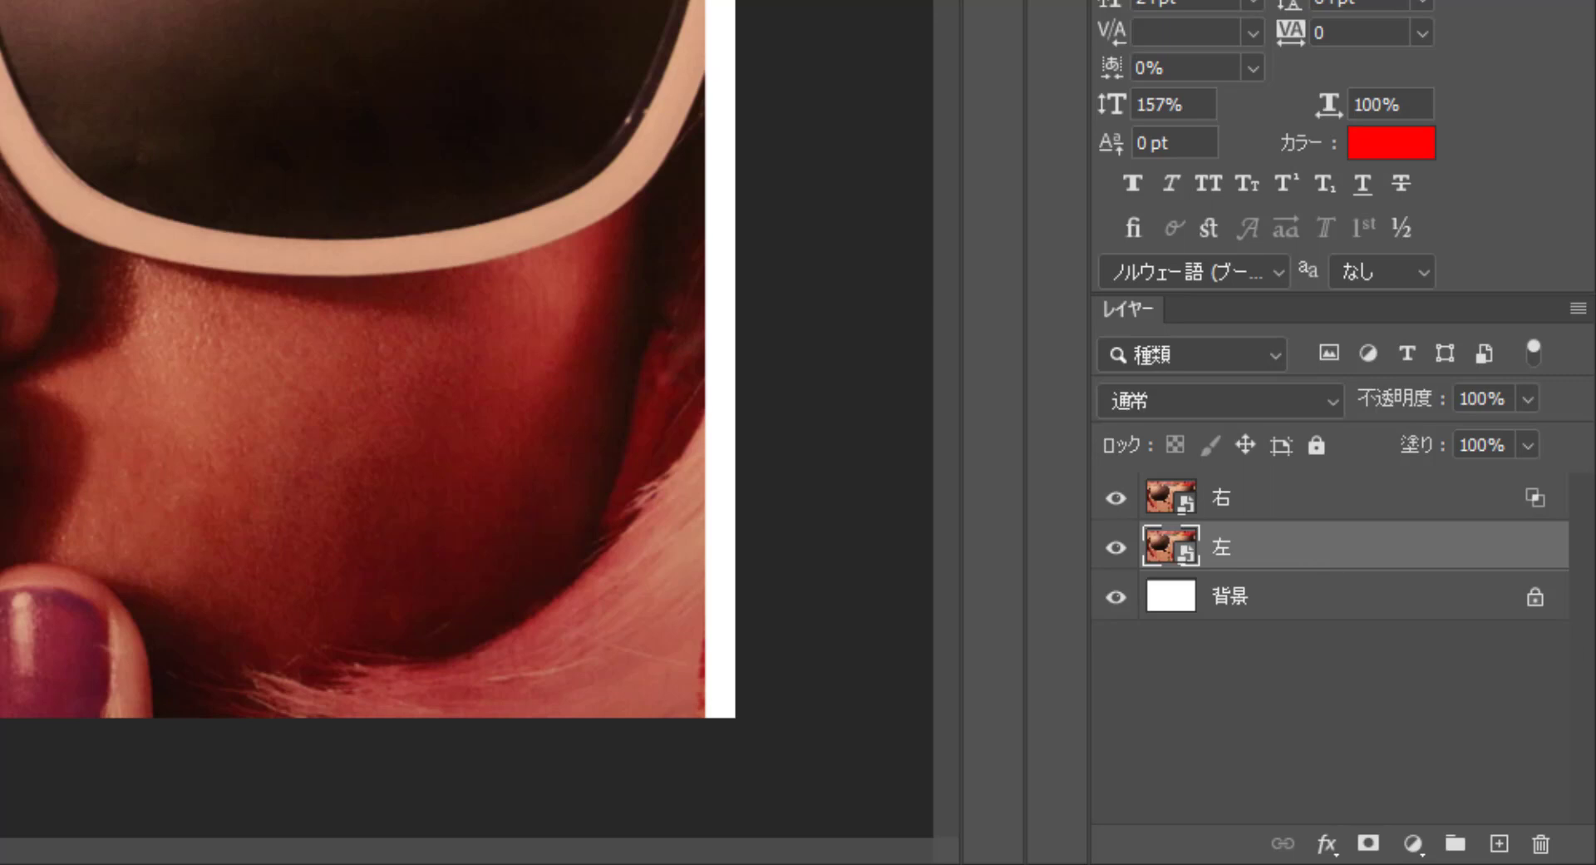
double_click(1333, 556)
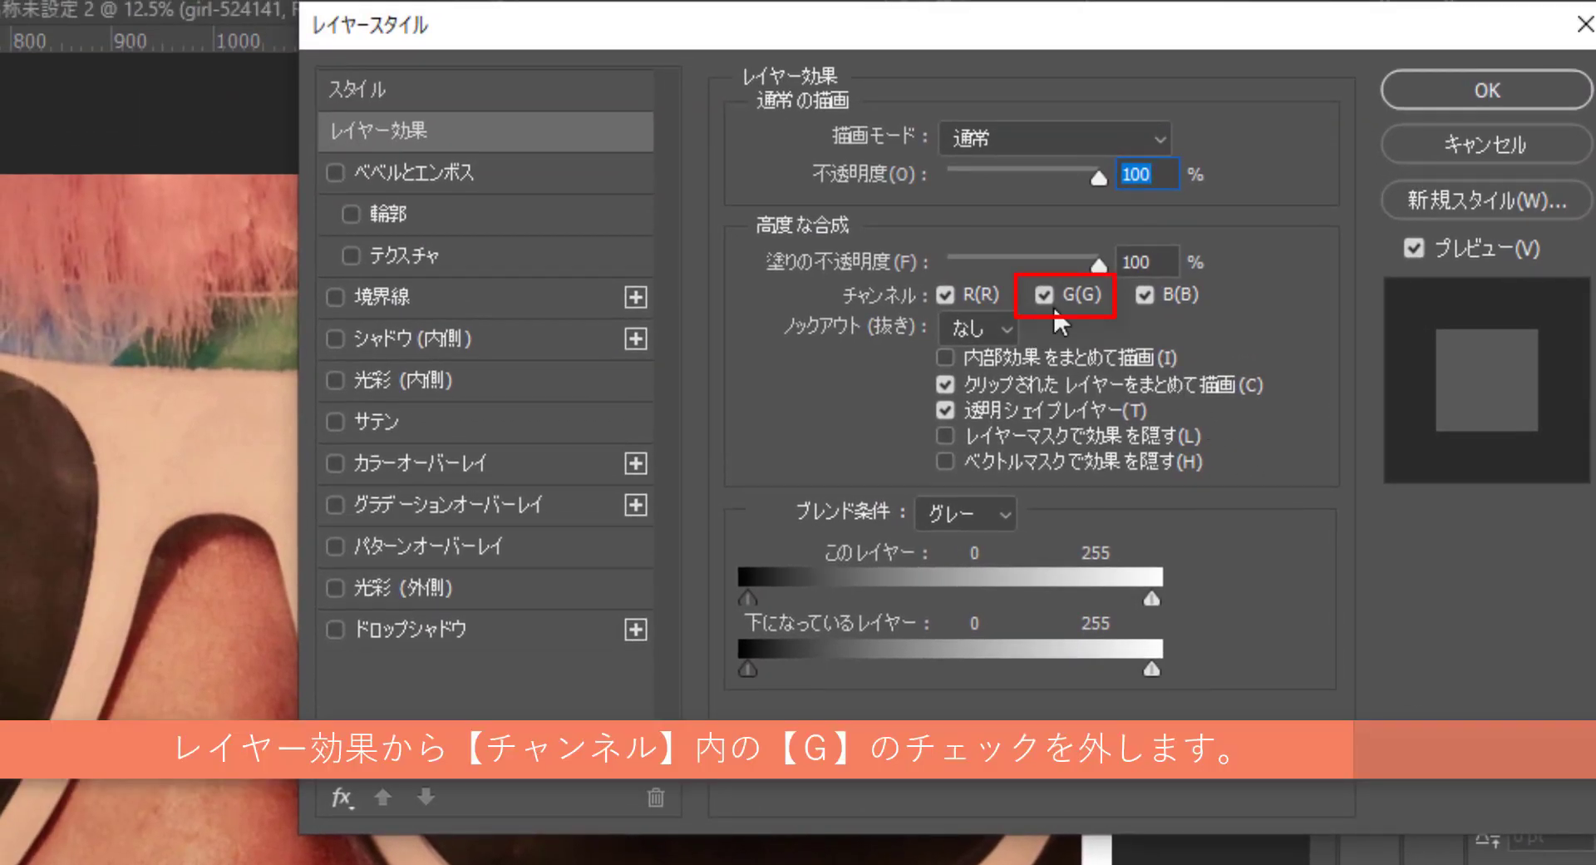
left_click(323, 133)
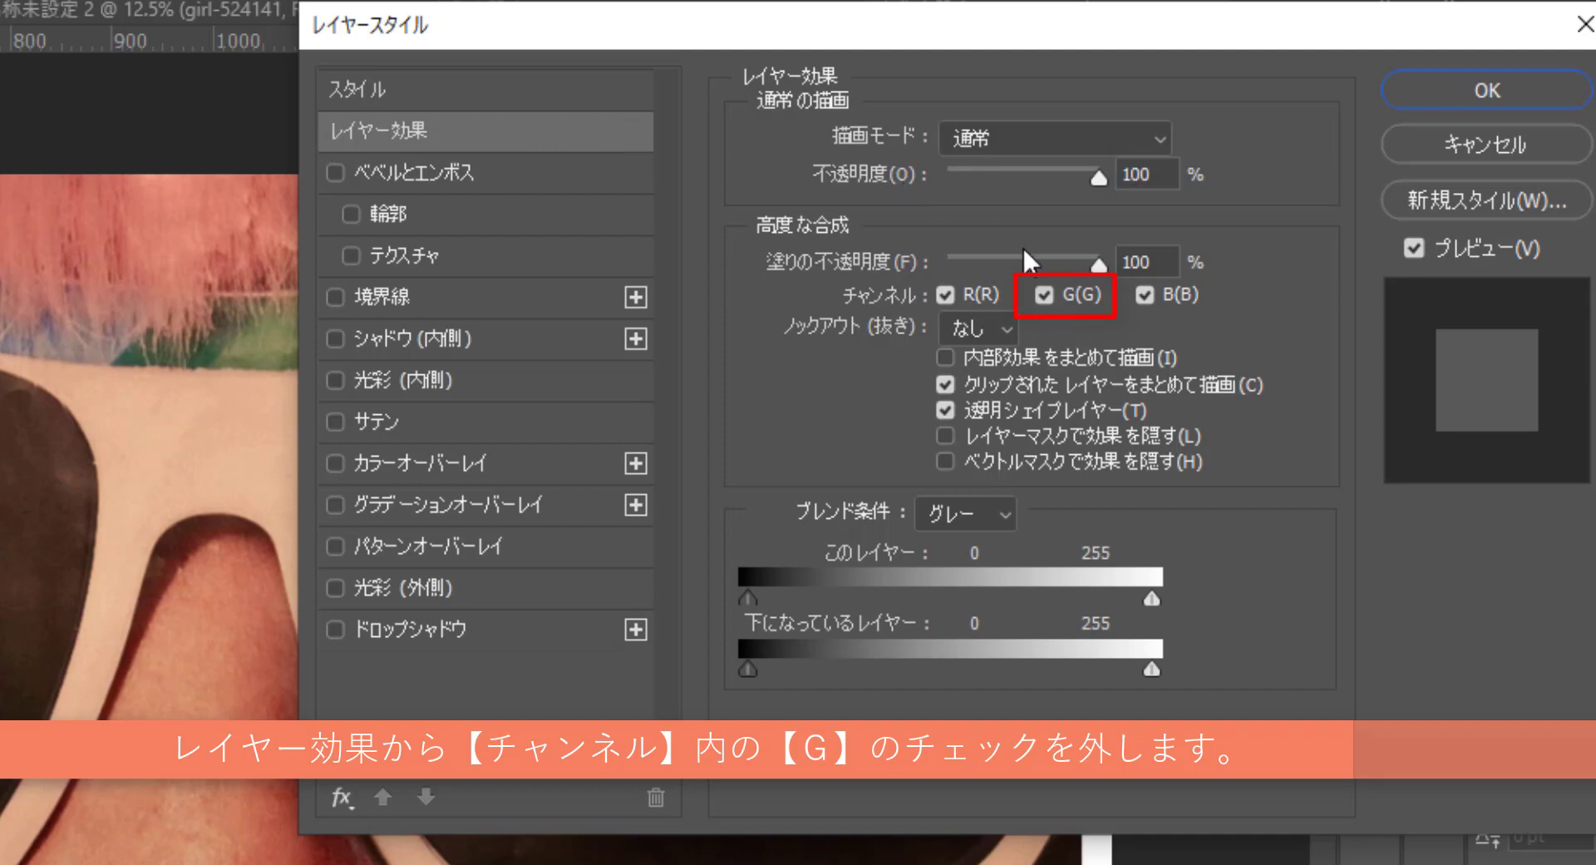
left_click(1042, 296)
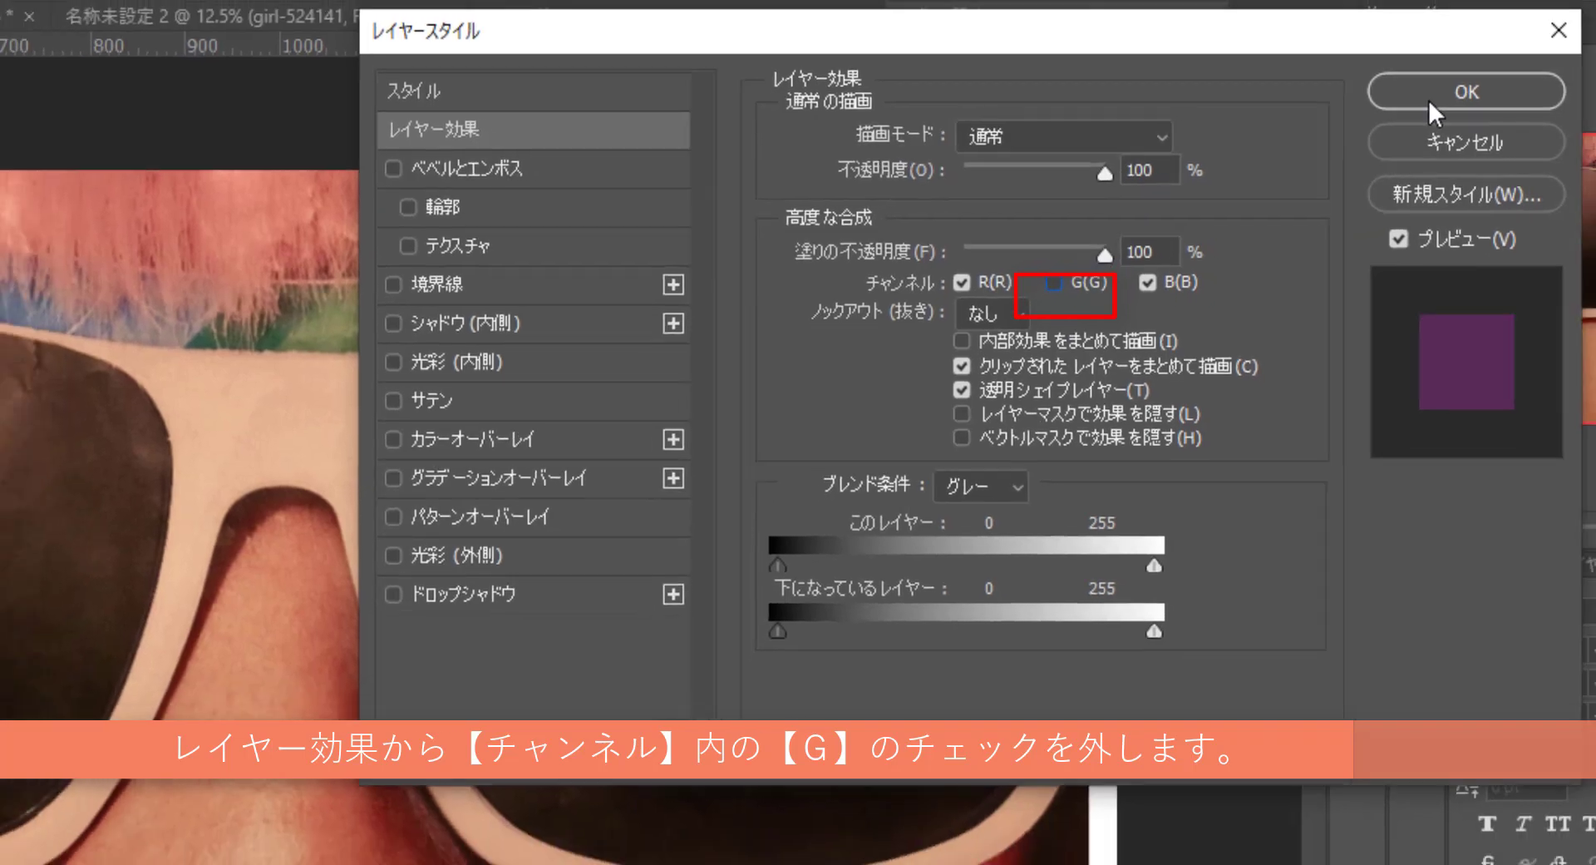
left_click(1447, 98)
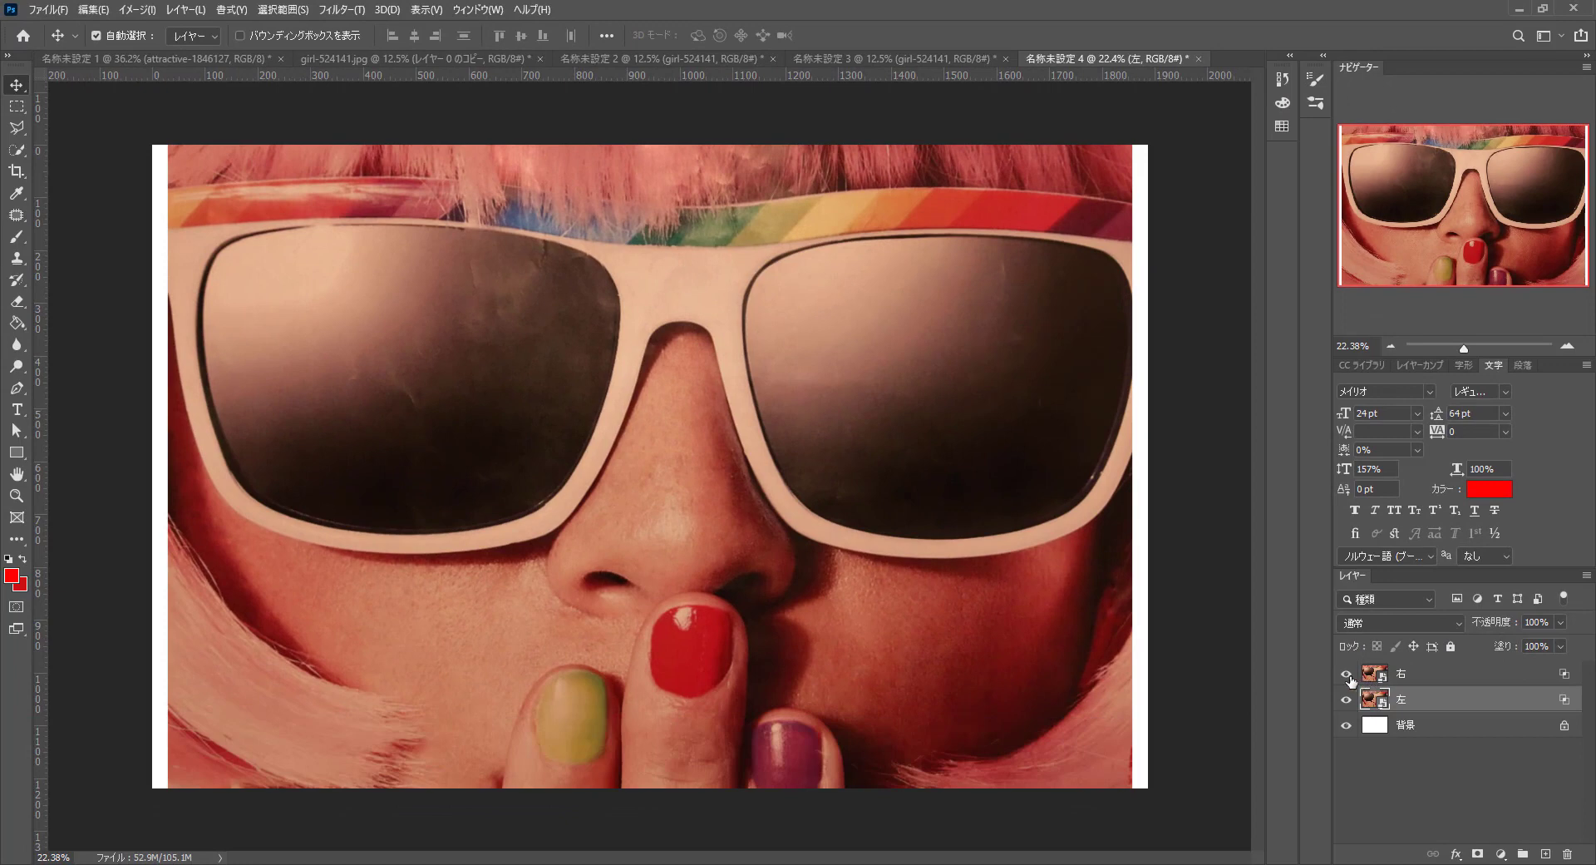
Hide and show the 右 layer to check how the 左 layer looks without its green channel
left_click(1348, 675)
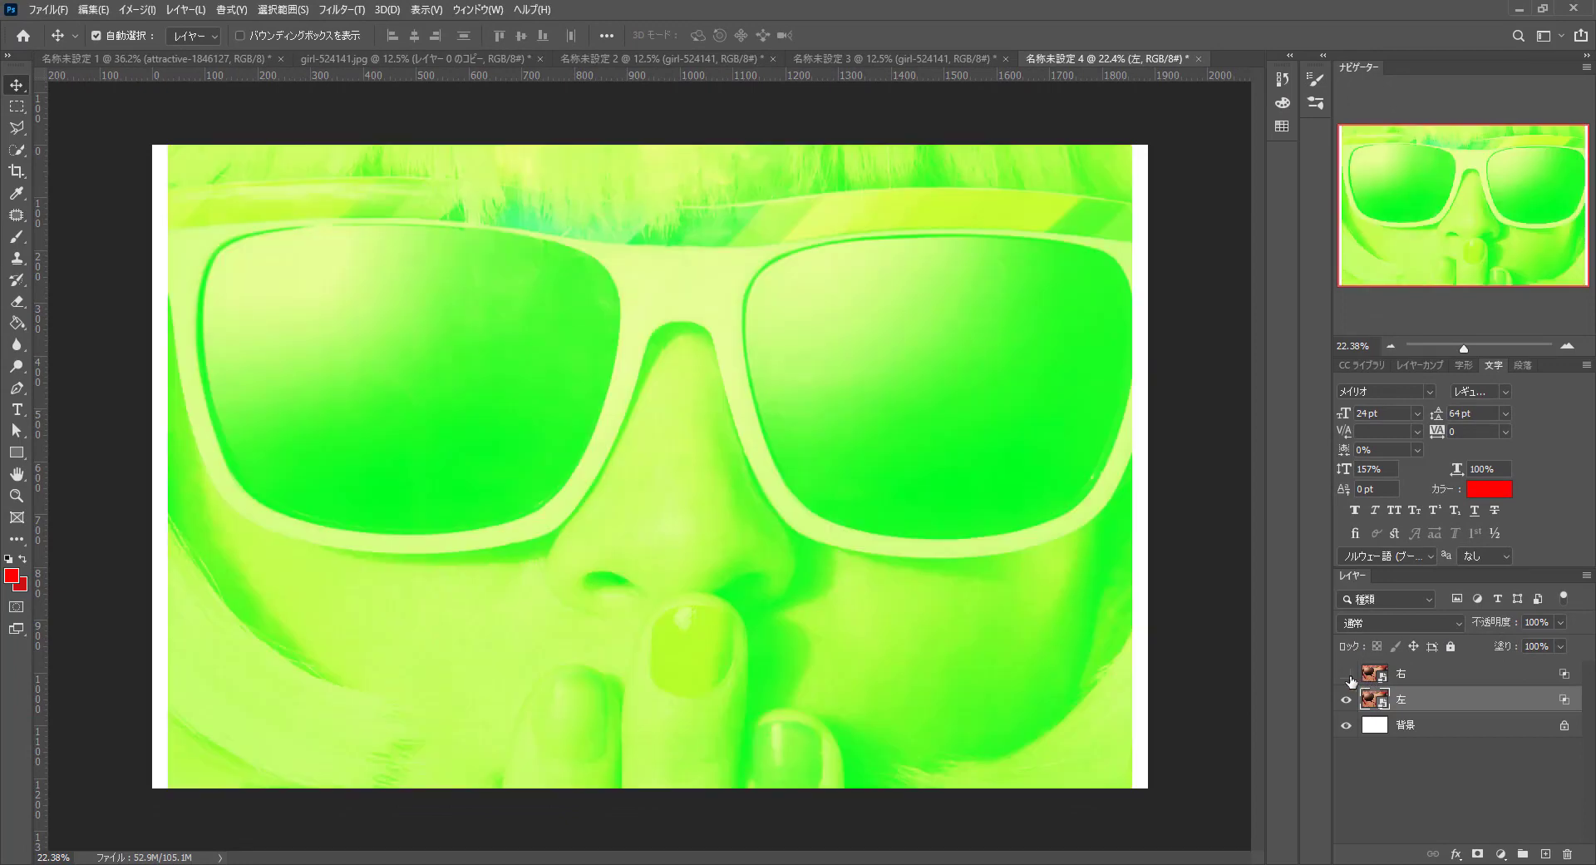
left_click(1348, 675)
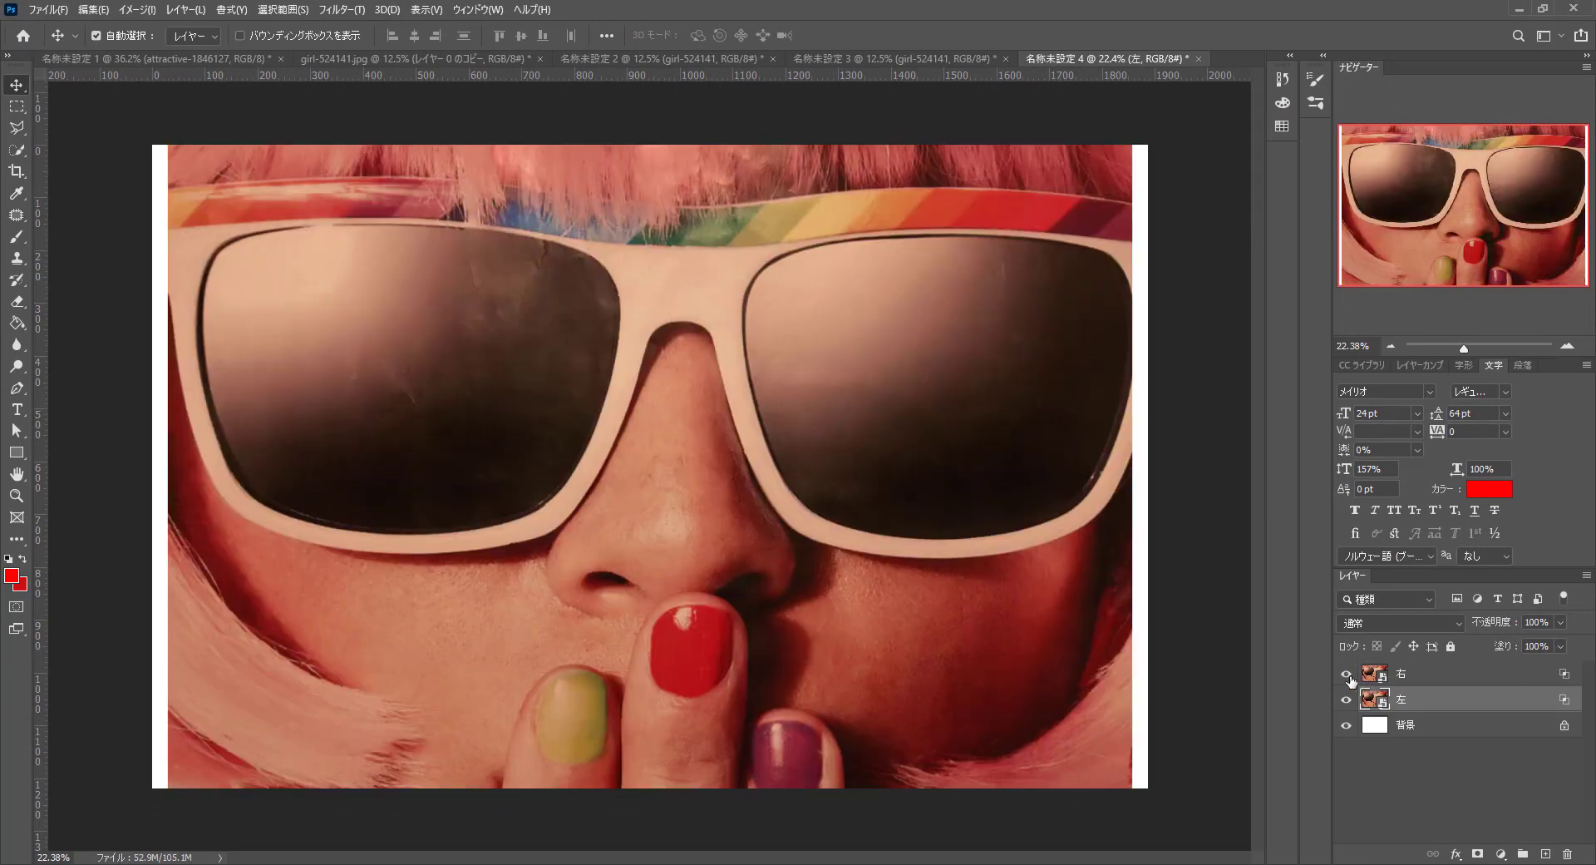
left_click(1348, 675)
left_click(1348, 675)
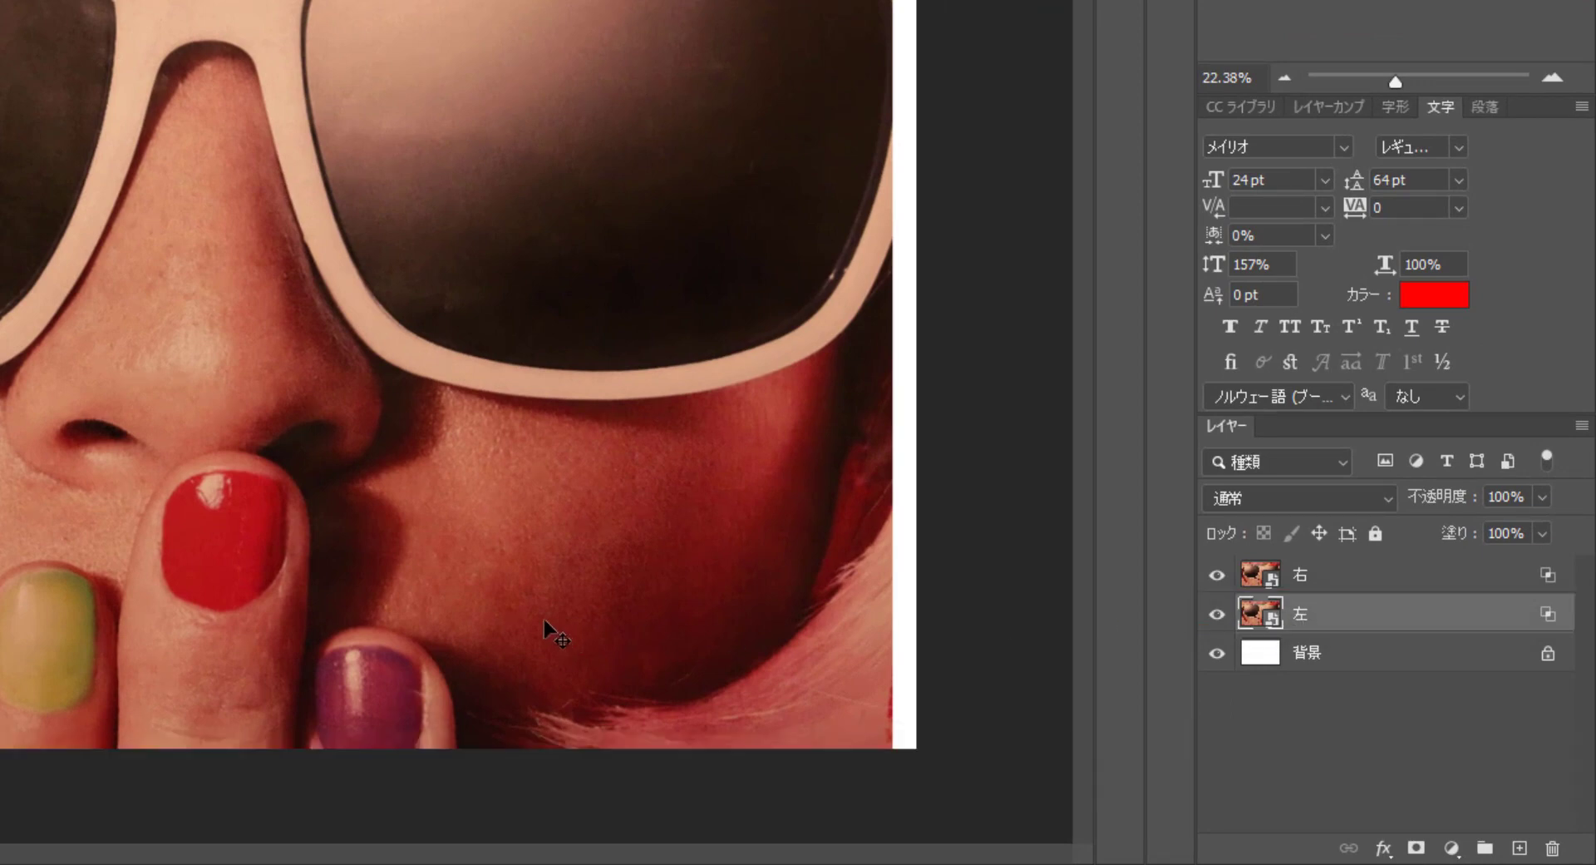
Nudge the 左 layer slightly leftward in small increments to offset its colour channels from the 右 layer
key("Left")
key("Left")
key("Left")
key("Left")
key("Left")
key("Left")
key("Left")
key("Left")
key("Left")
key("Left")
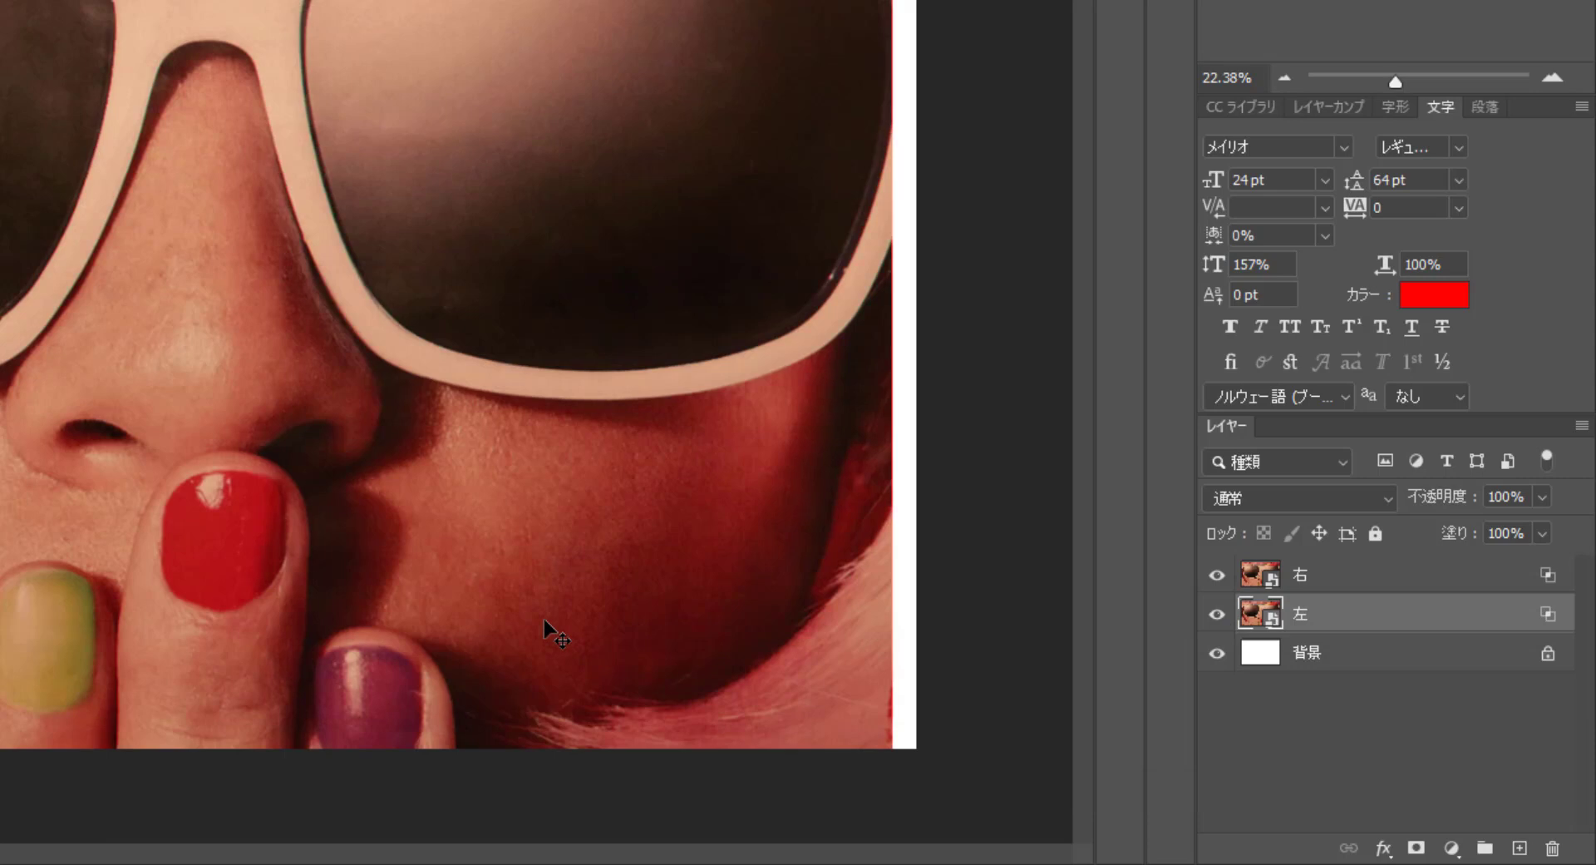
key("Left")
key("Left")
key("Left")
key("Left")
key("Left")
key("Left")
key("Left")
key("Left")
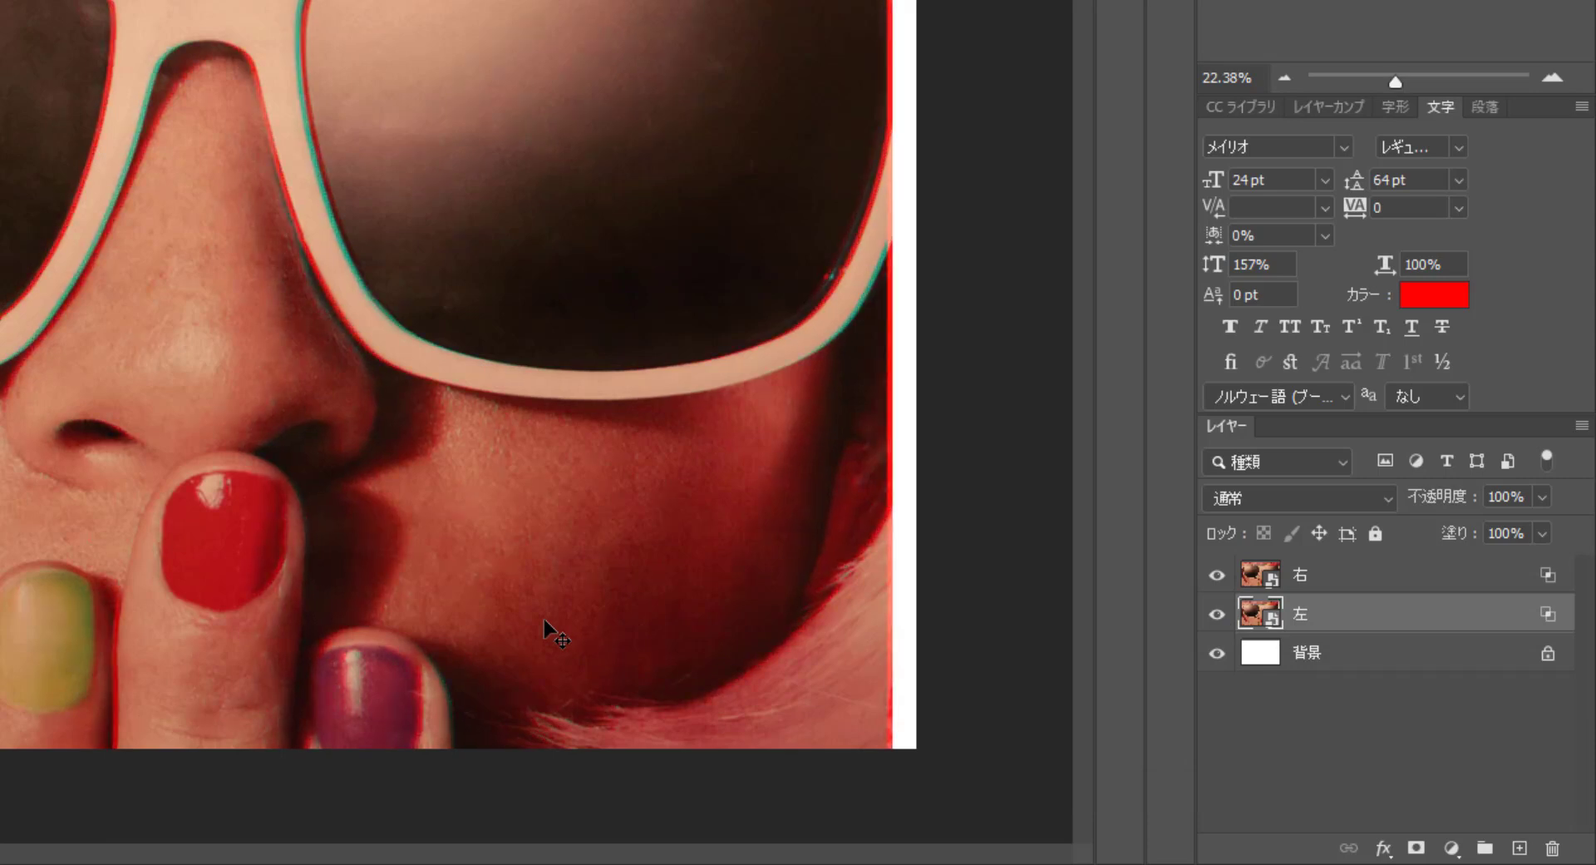
key("Left")
key("Left")
key("Left")
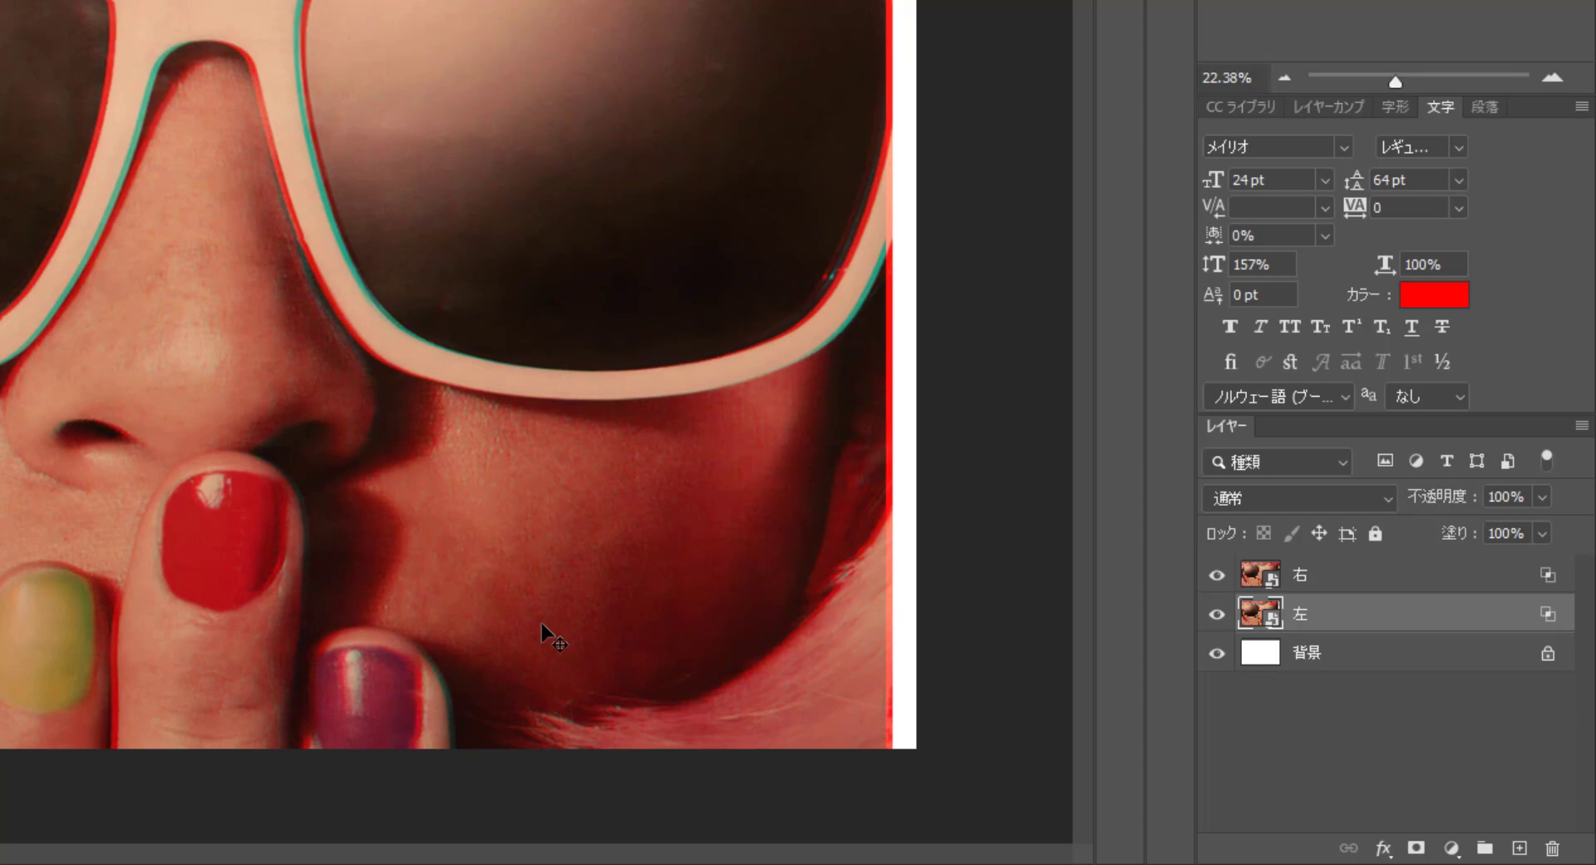
Nudge the 右 layer slightly rightward in small increments to widen the colour offset, and deselect the layers
left_click(1380, 582)
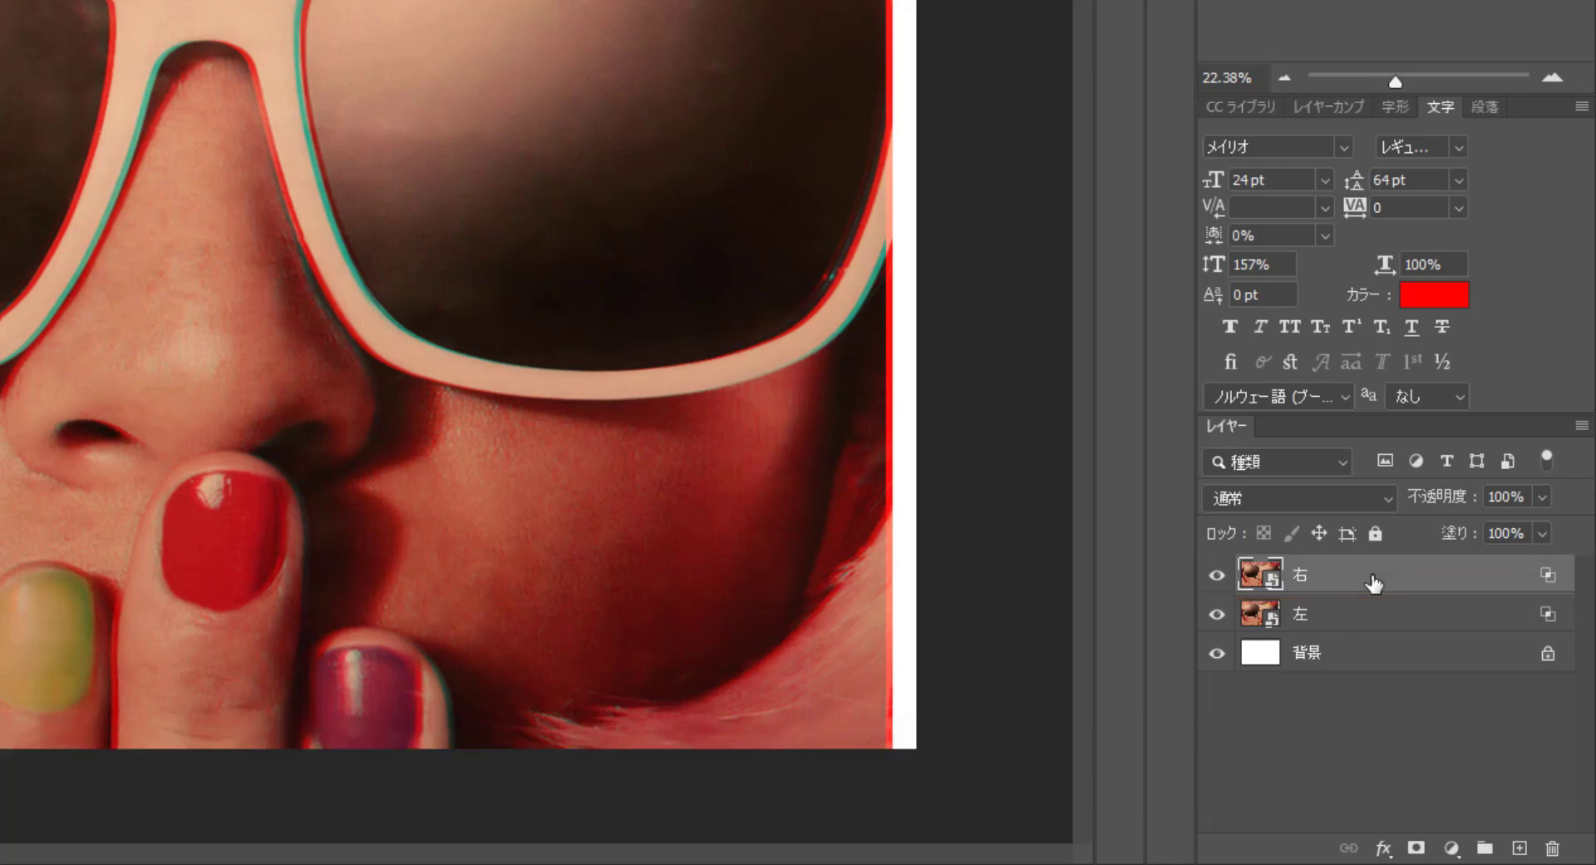
key("Right")
key("Right")
key("Right")
key("Right")
key("Right")
key("Right")
key("Right")
key("Right")
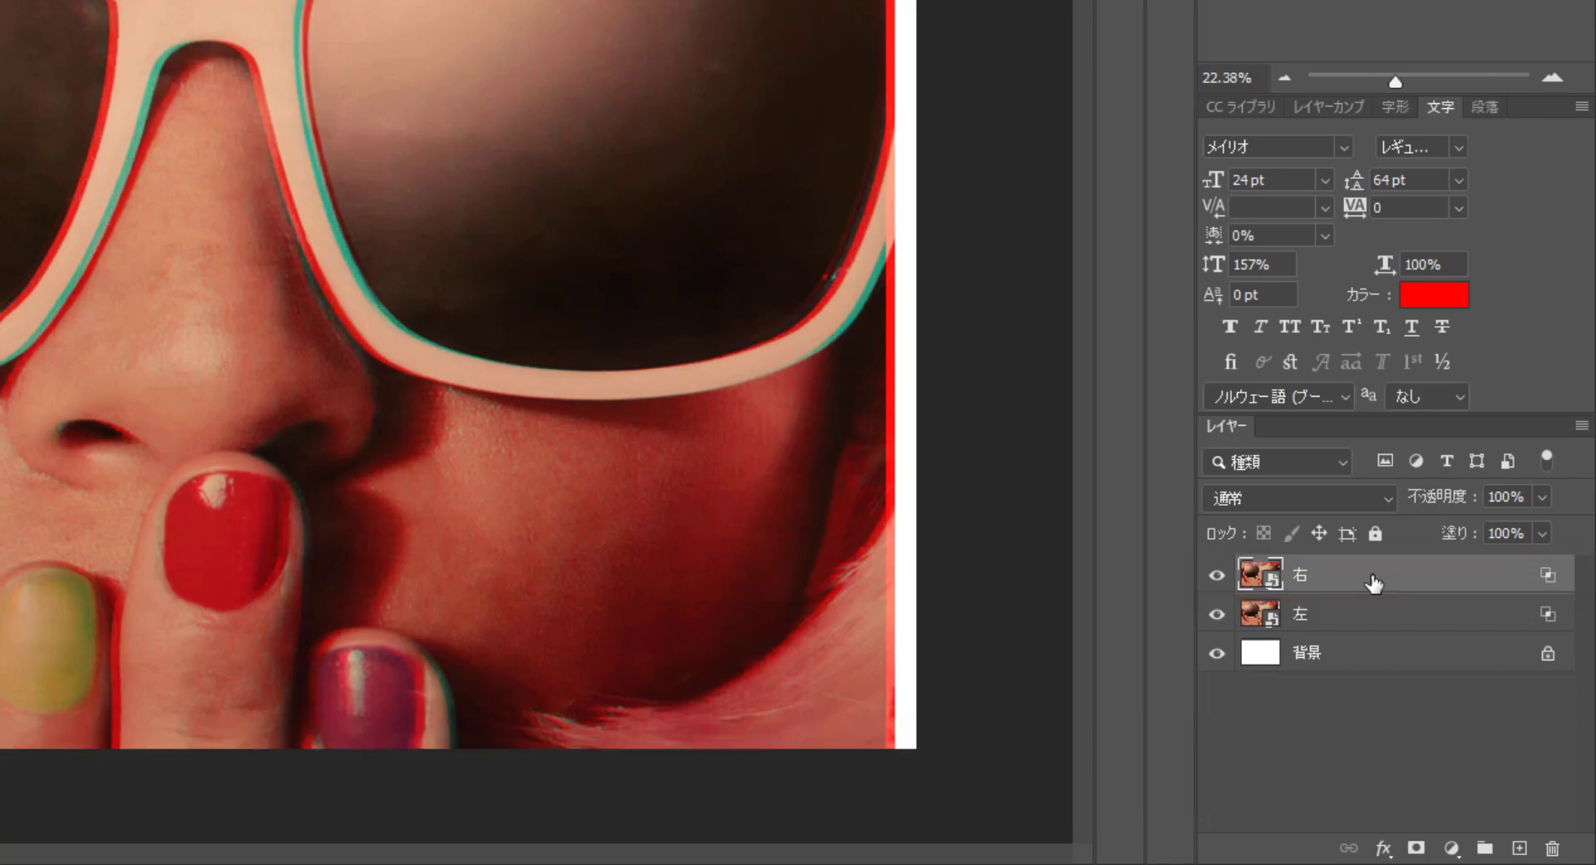
key("Right")
key("Right")
key("Right")
key("Right")
key("Right")
key("Right")
key("Right")
key("Right")
key("Right")
key("Right")
key("Right")
key("Right")
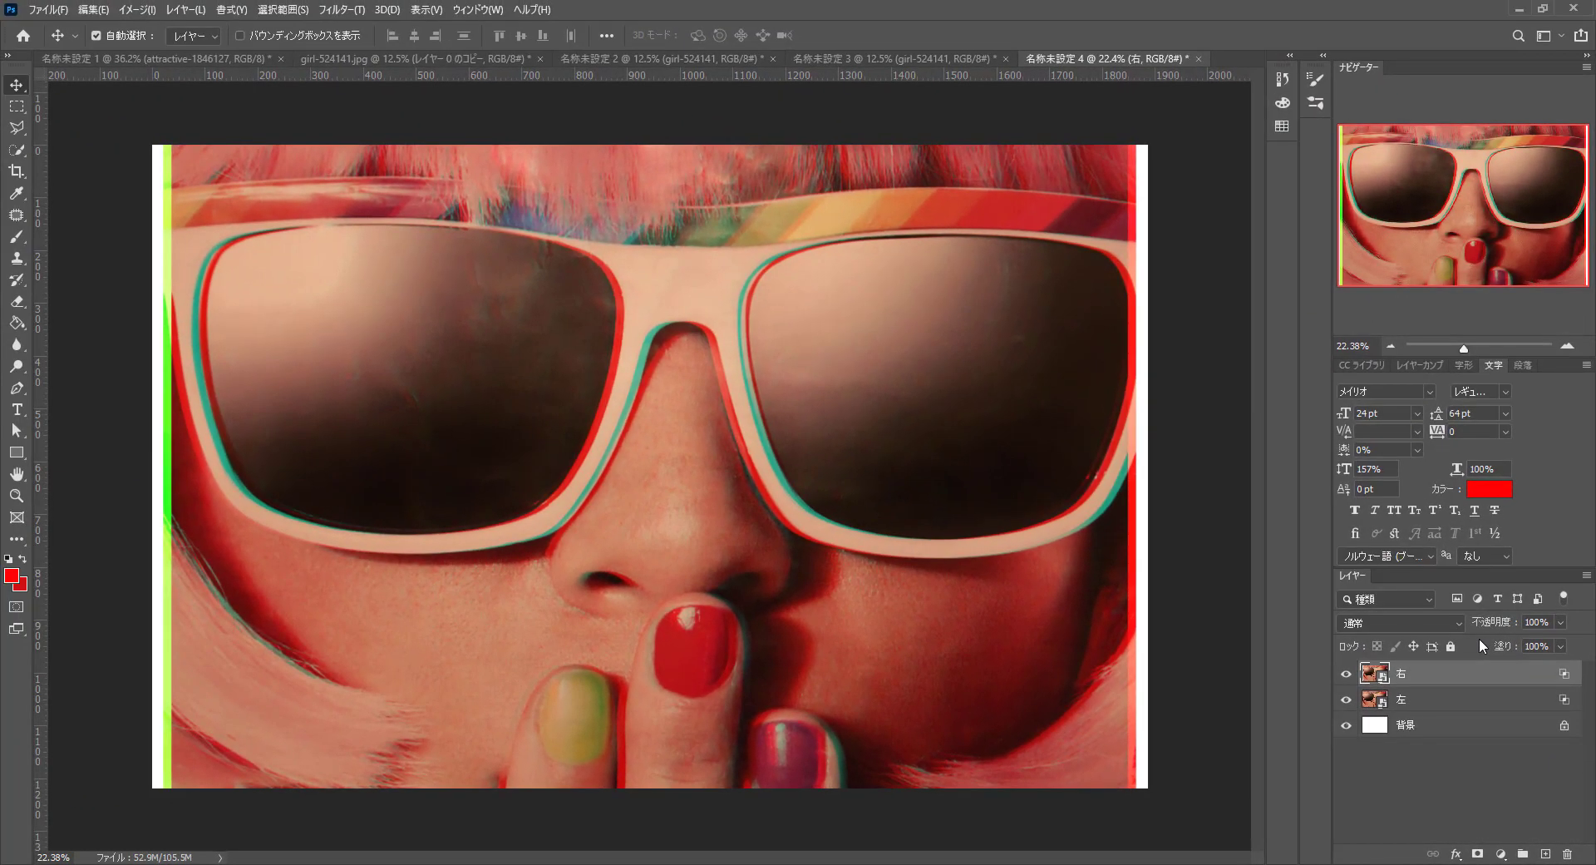
left_click(1179, 679)
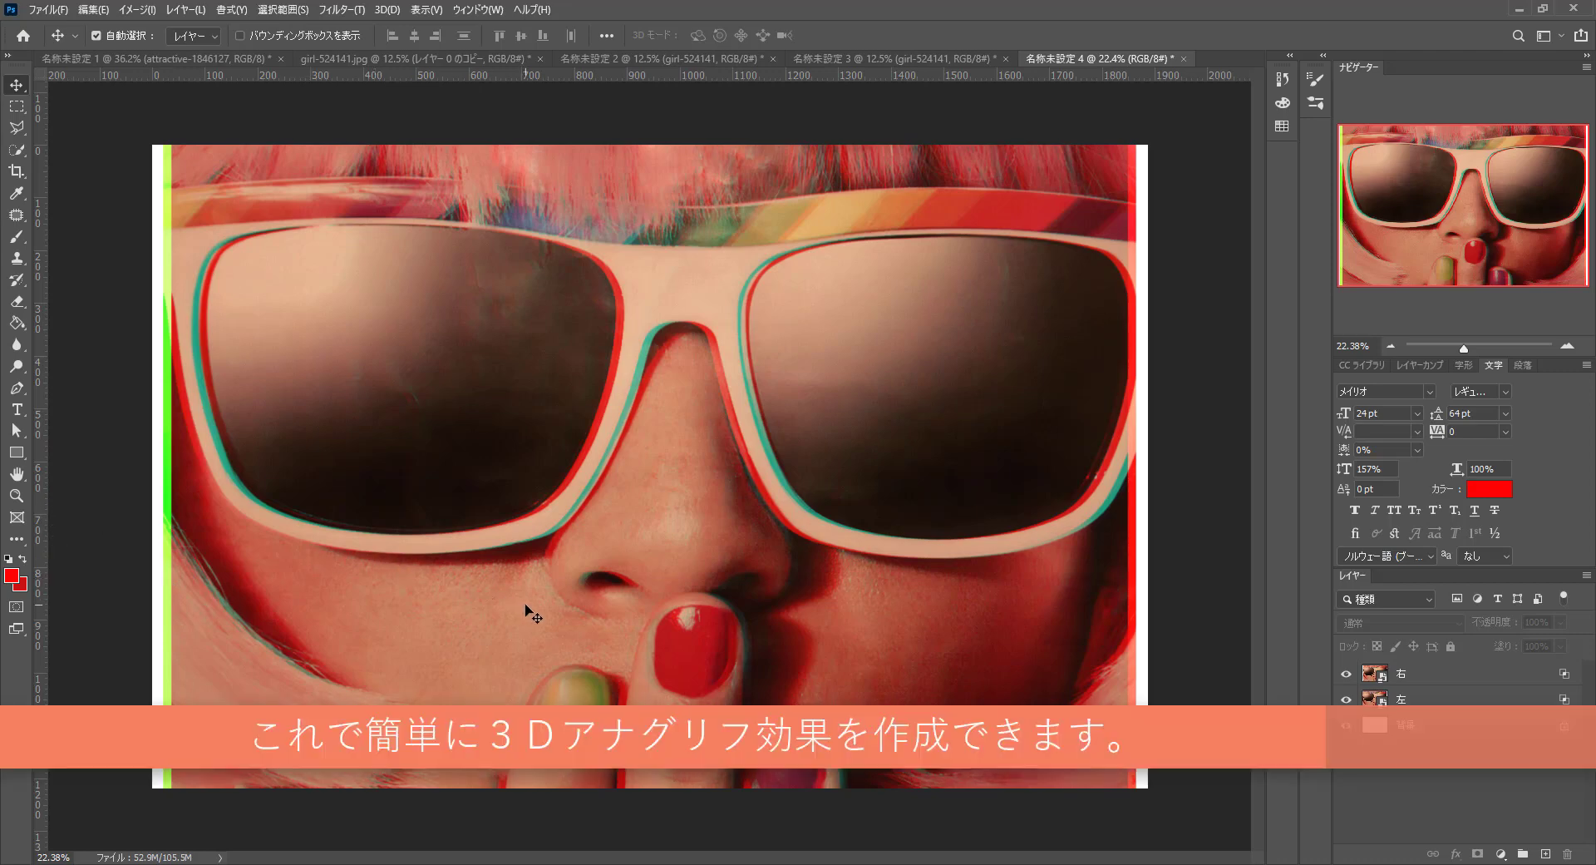
Put the 右 and 左 layers of the colour version into one group and hide that group
key("z")
left_click(638, 586, "alt")
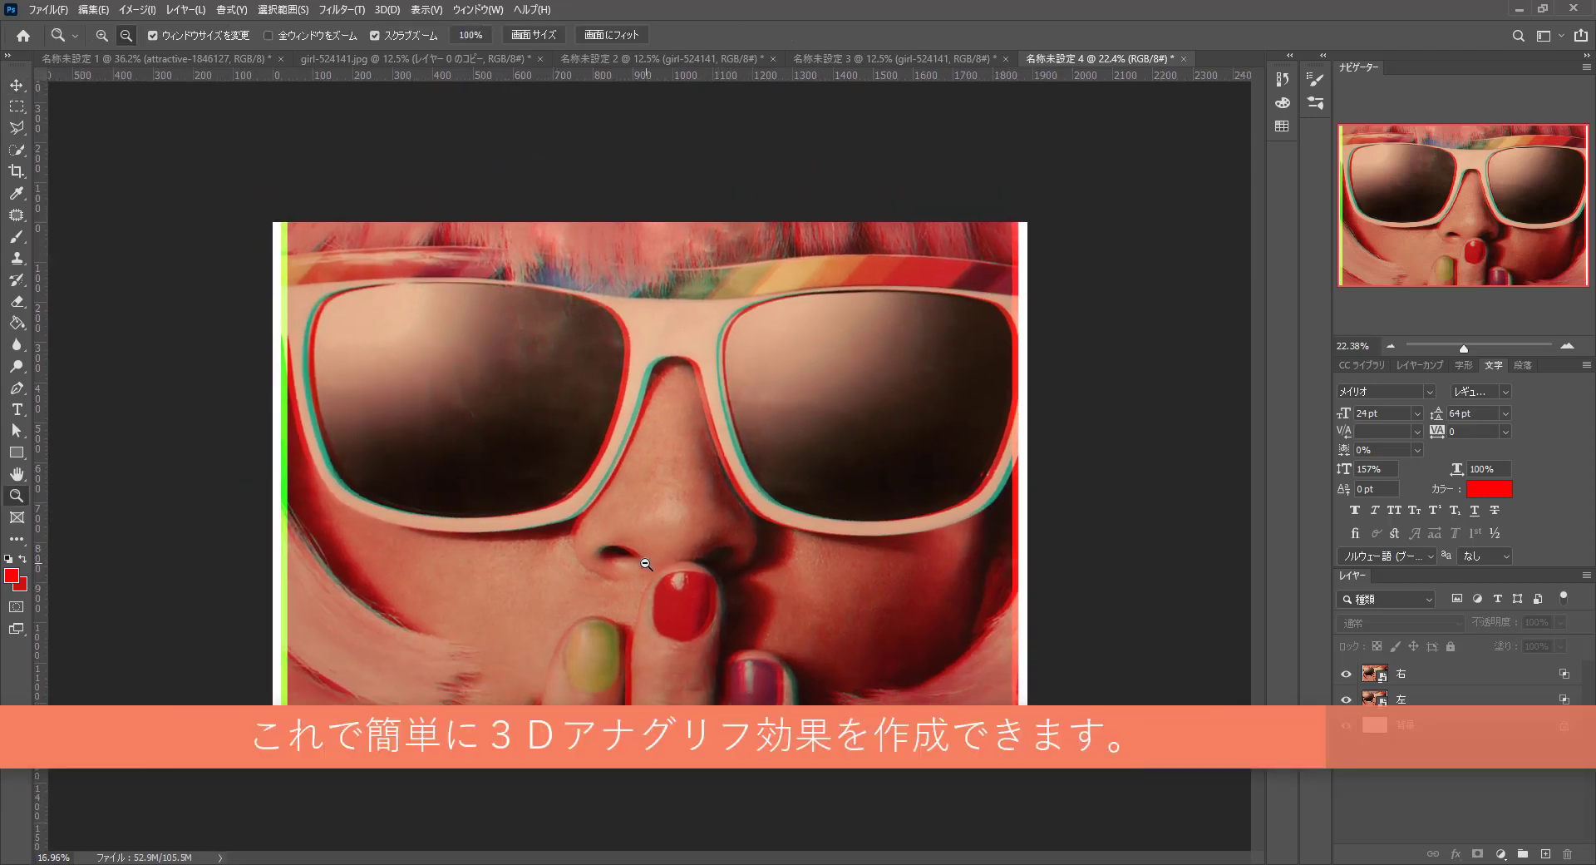
key("v")
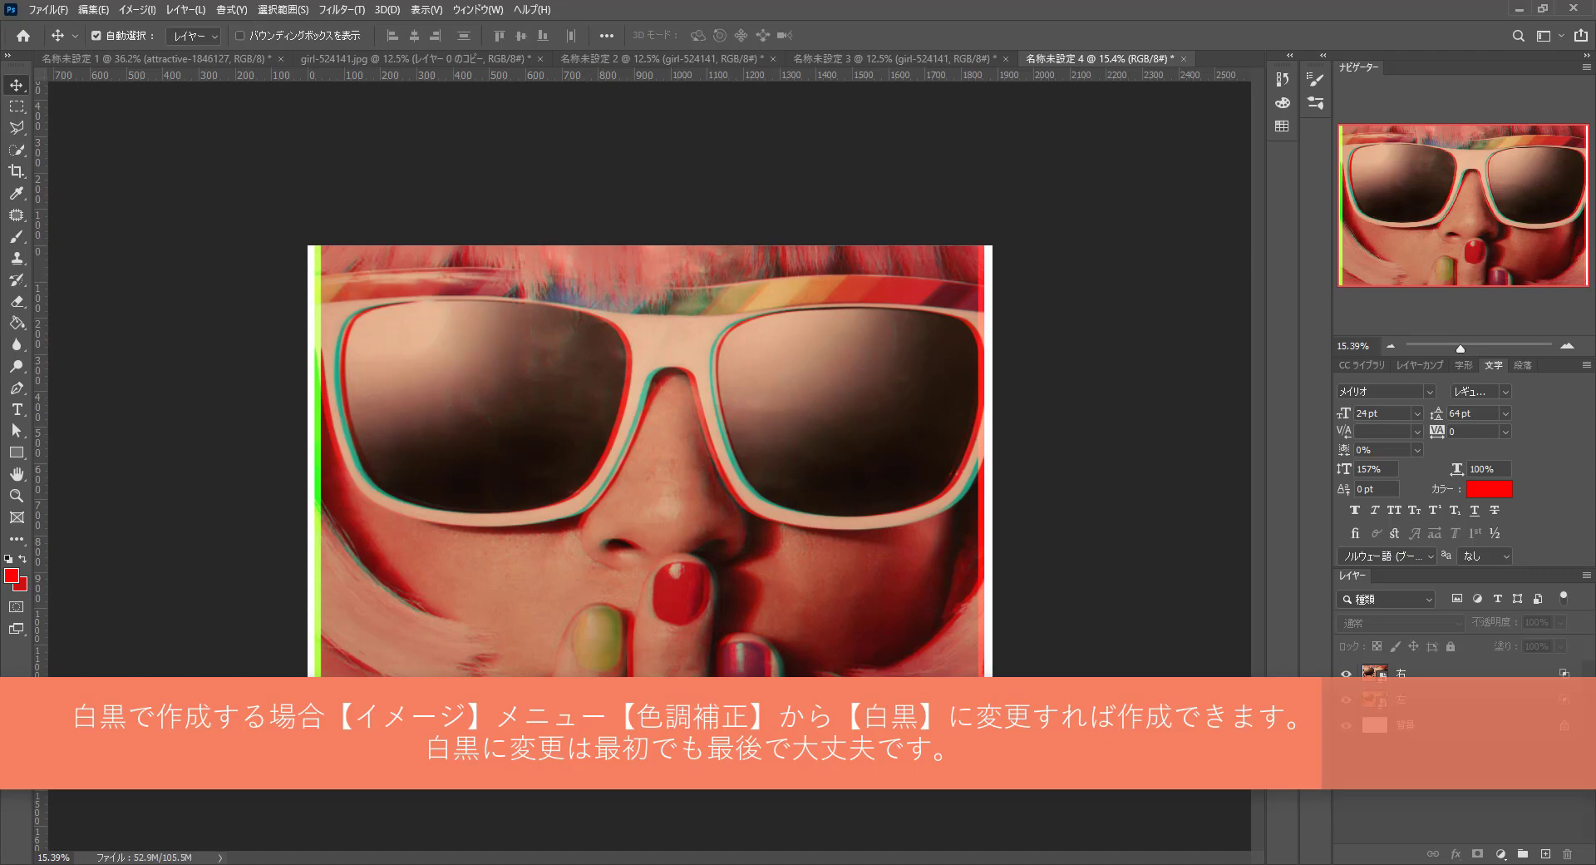
left_click(1483, 674)
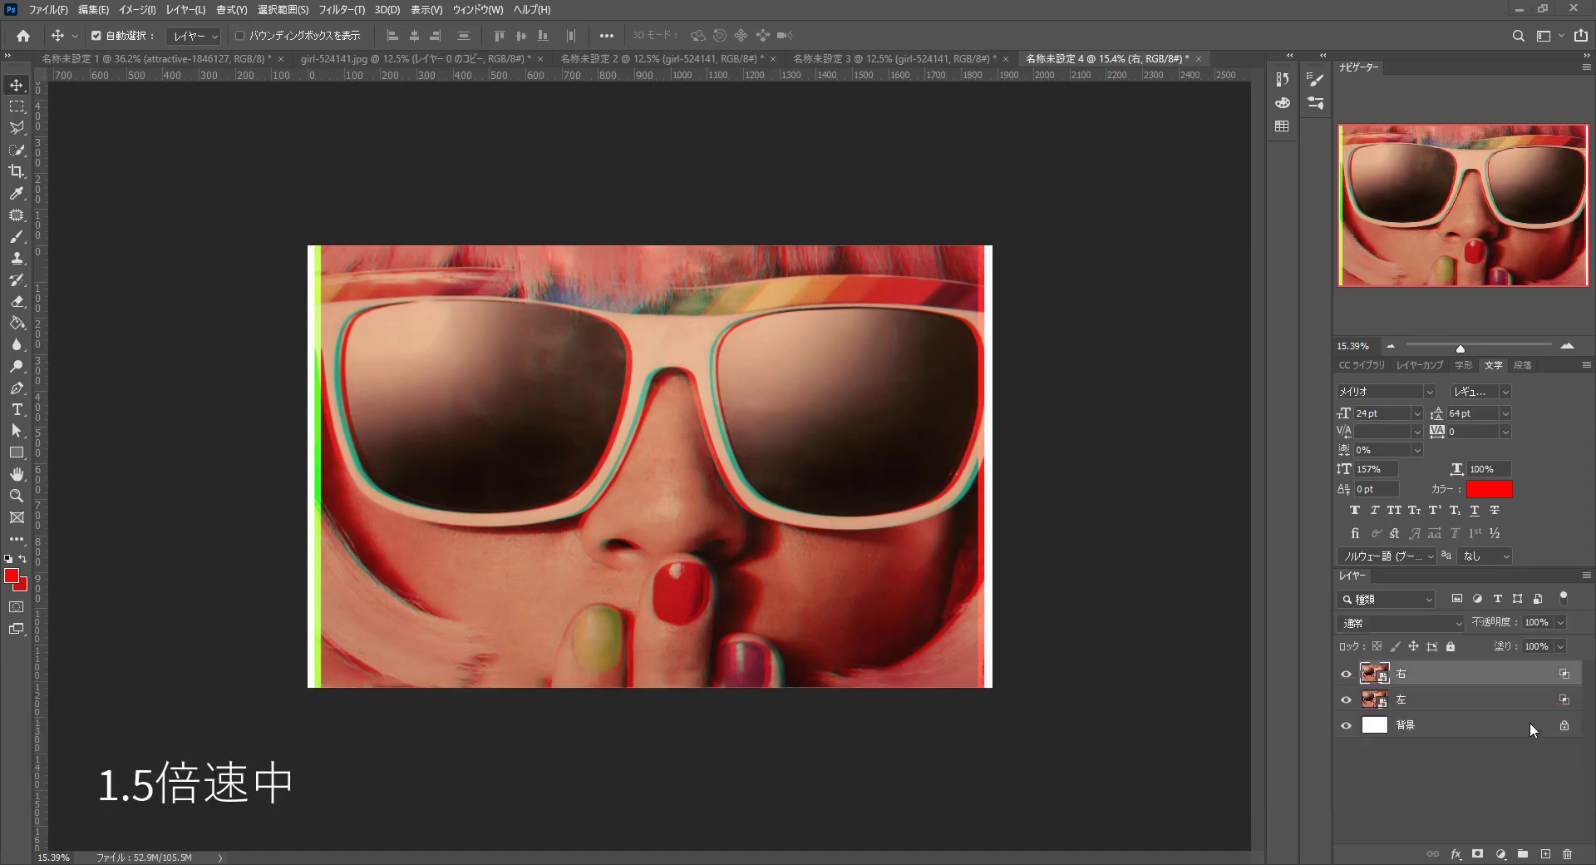
left_click(1440, 703, "shift")
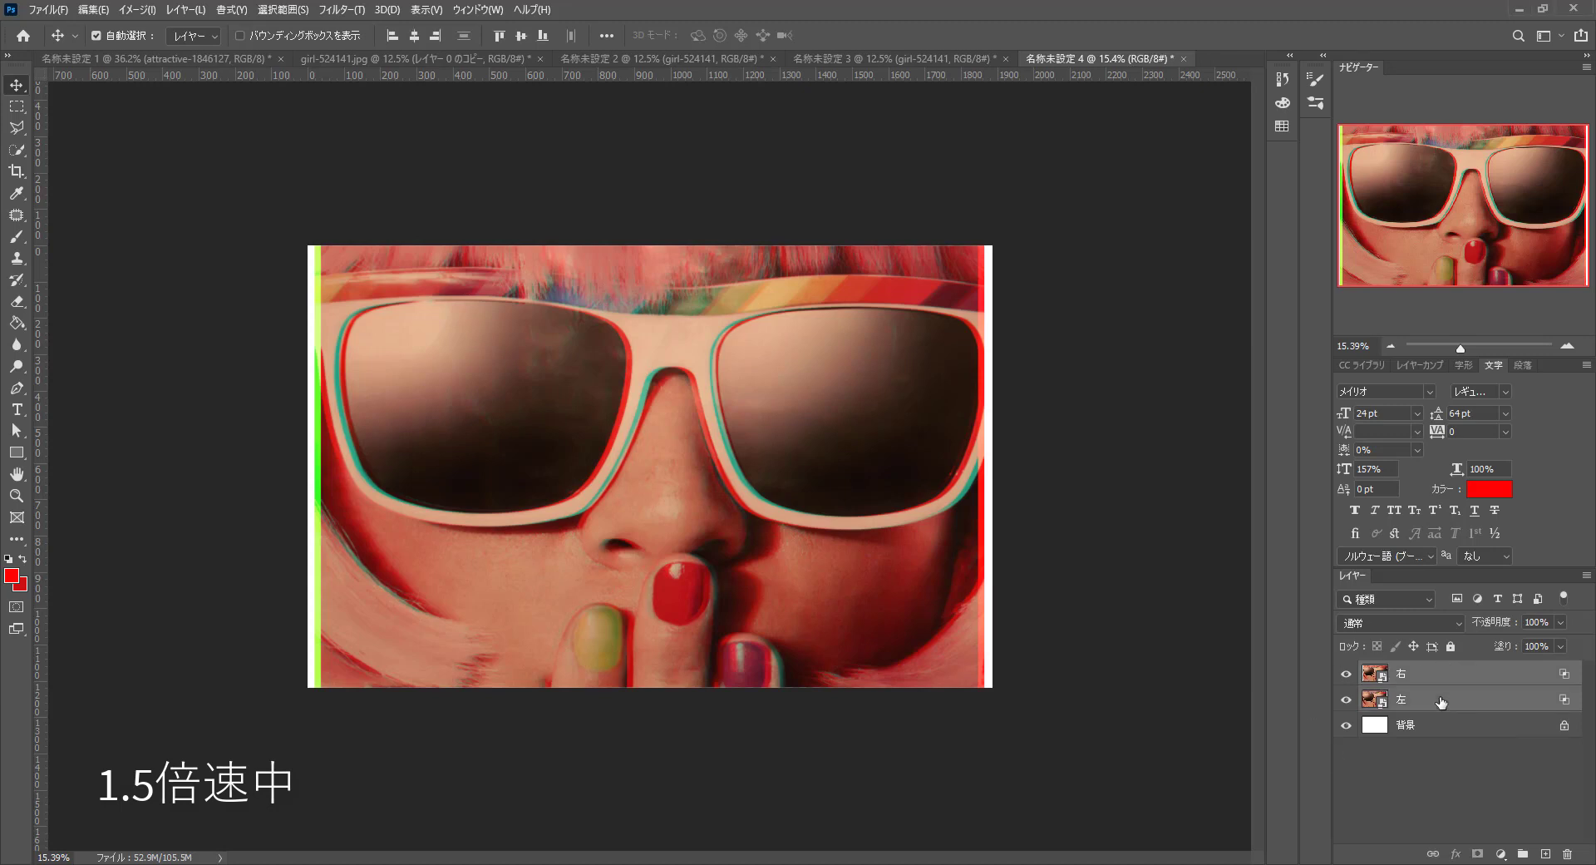
left_click(1528, 855)
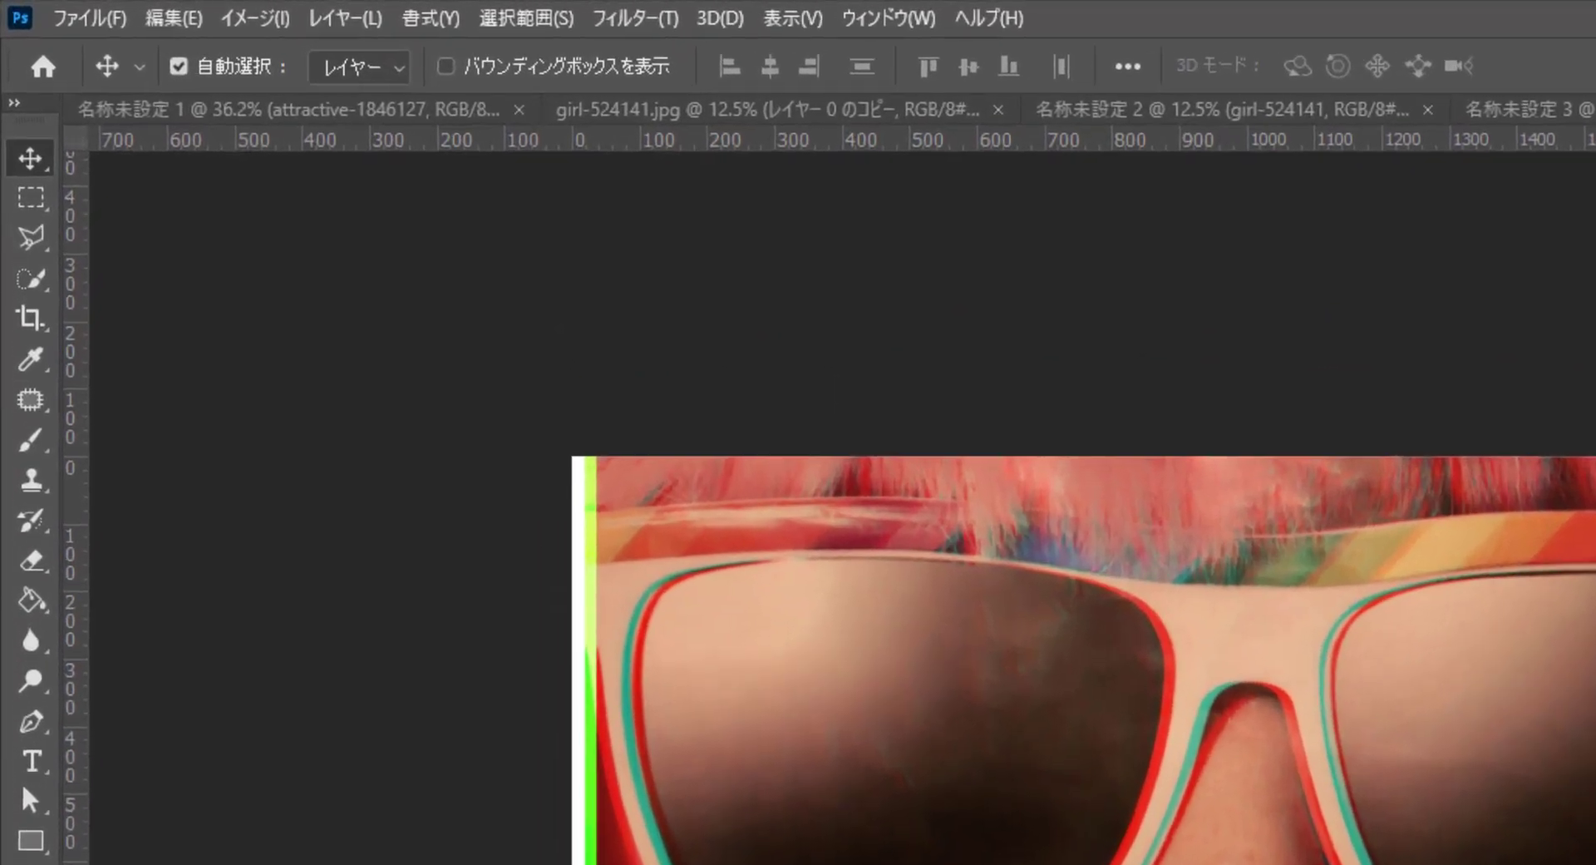
Place the girl-524141 photo again at 100% scale as a new layer and commit the placement
left_click(1572, 787)
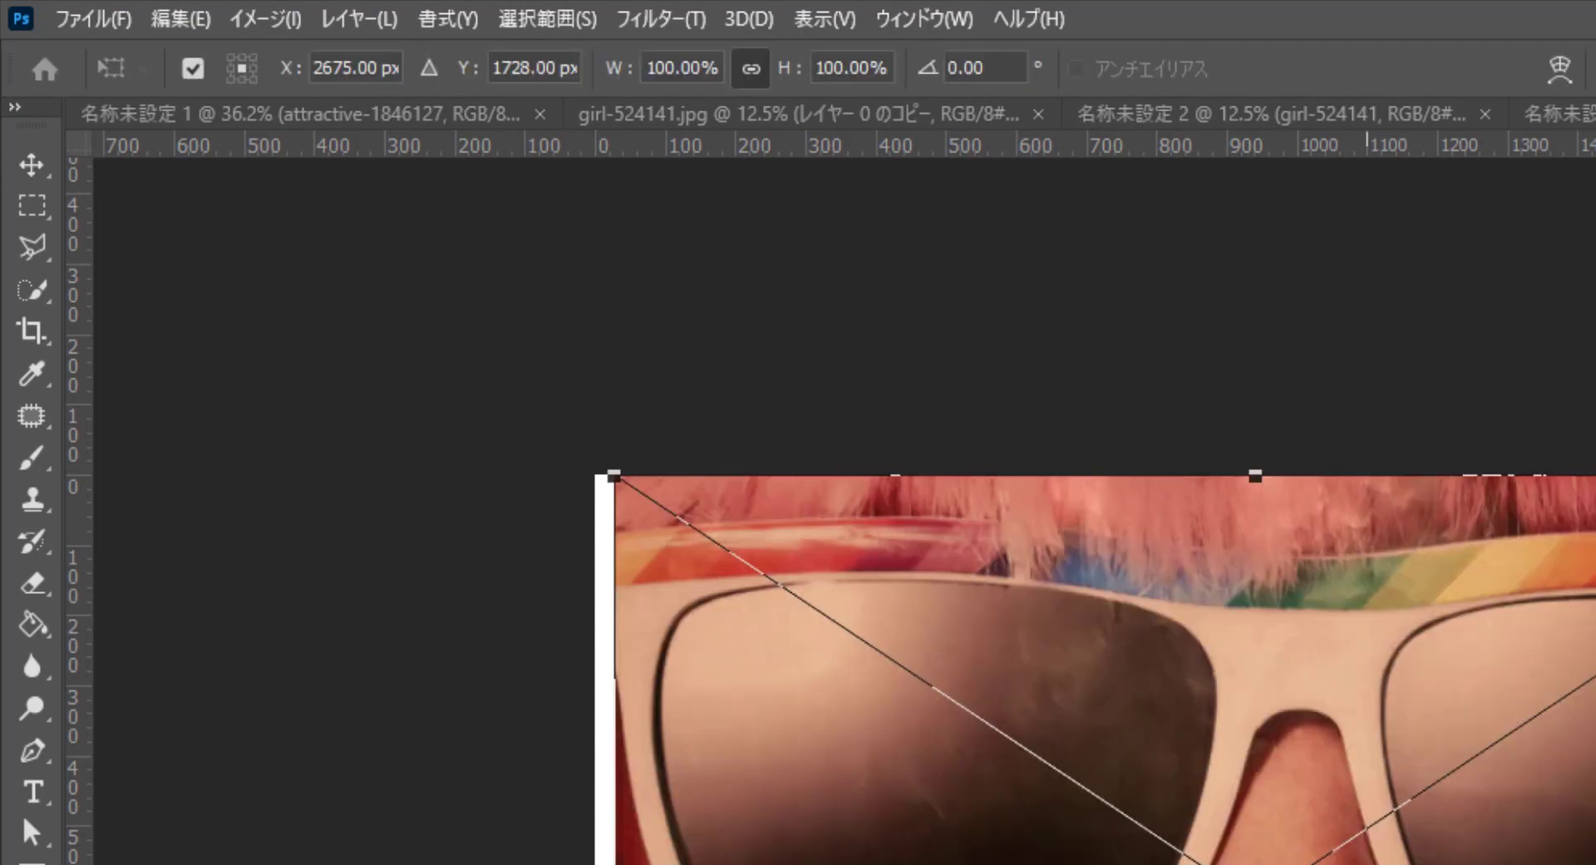
left_click(42, 156)
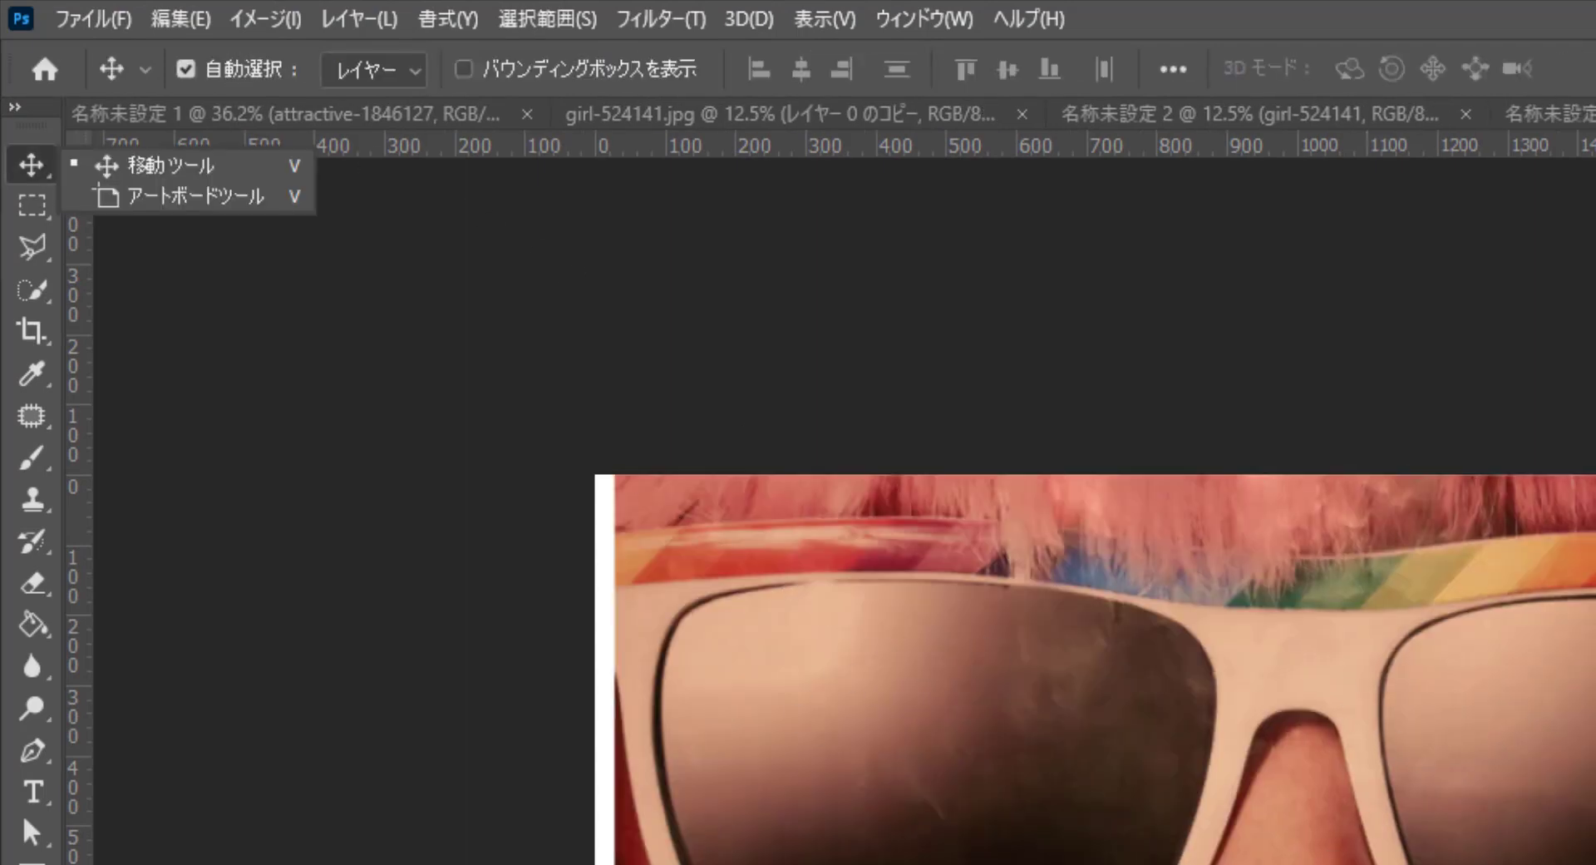
left_click(998, 352)
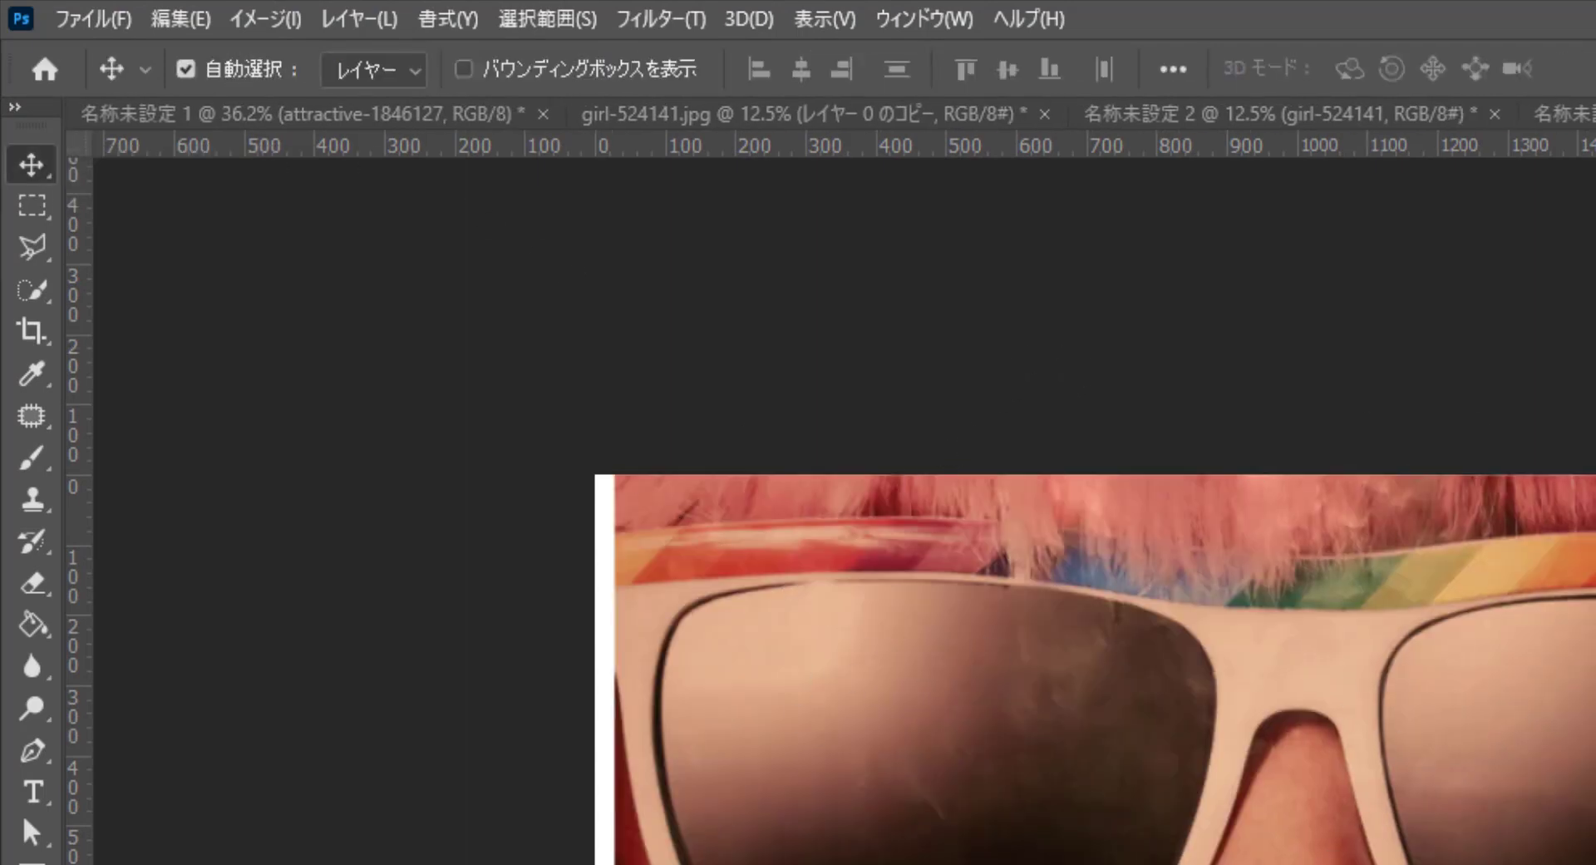
Convert the placed girl-524141 layer to black and white with the 白黒 adjustment, using its 初期設定 preset
left_click(276, 18)
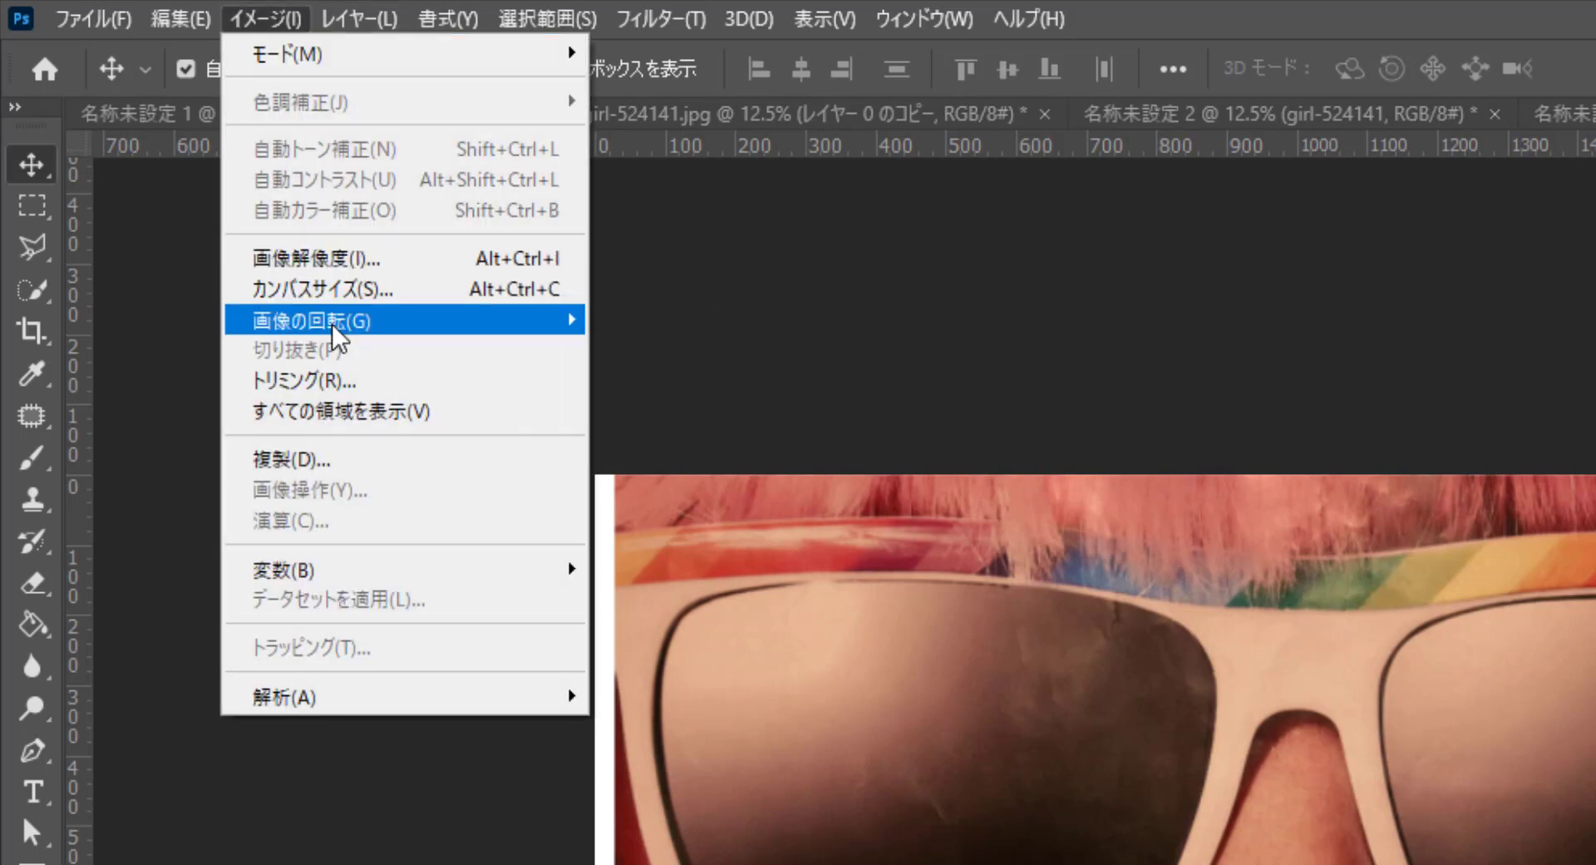
left_click(899, 435)
left_click(273, 25)
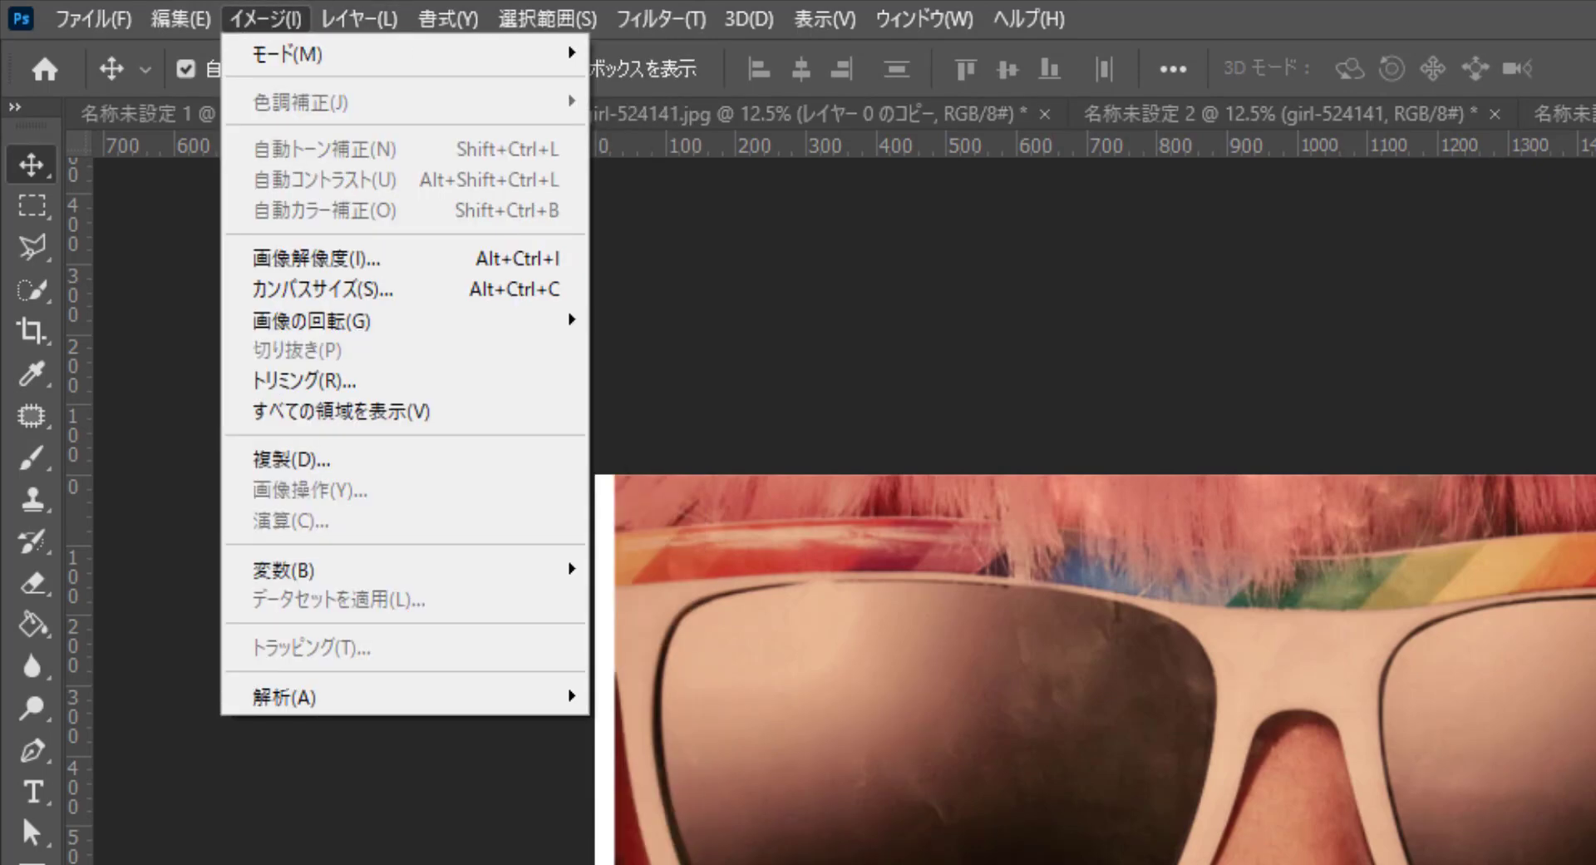
left_click(940, 574)
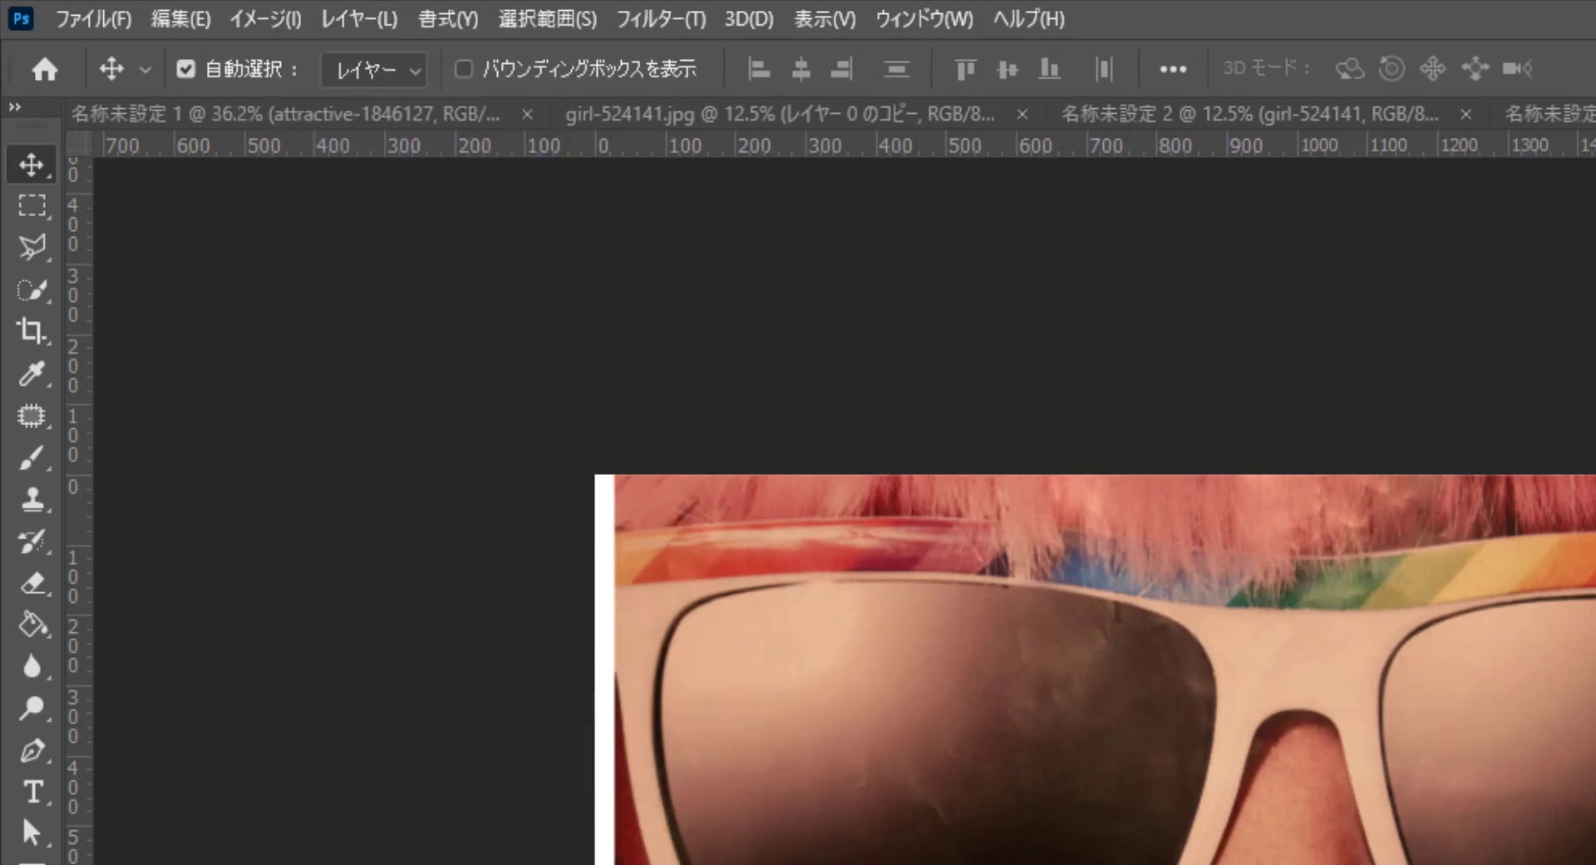
left_click(275, 16)
mouse_move(295, 106)
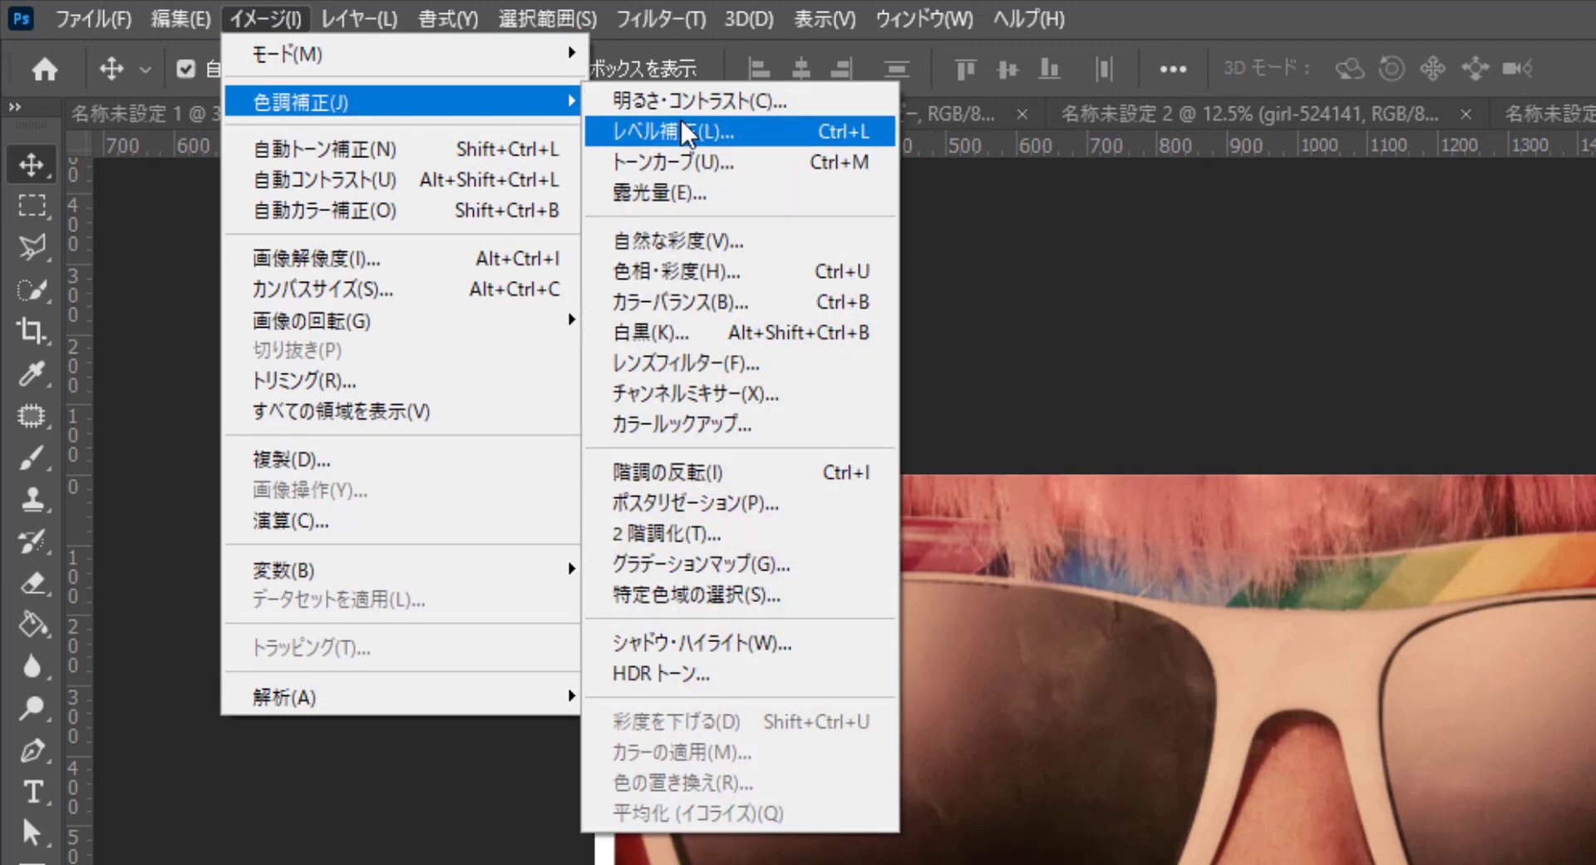
left_click(808, 333)
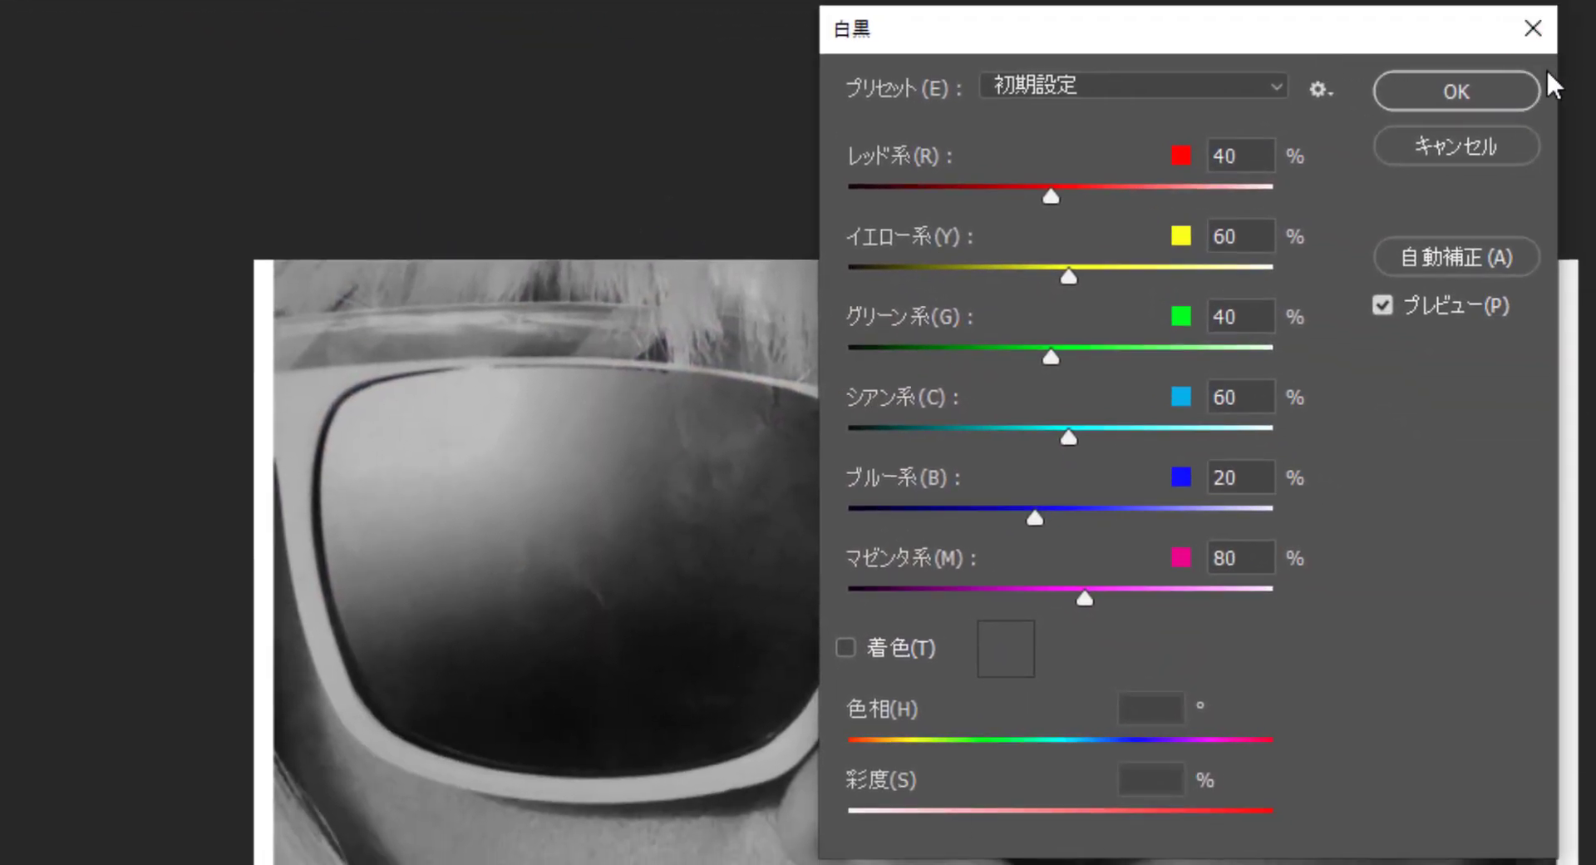
left_click(1458, 94)
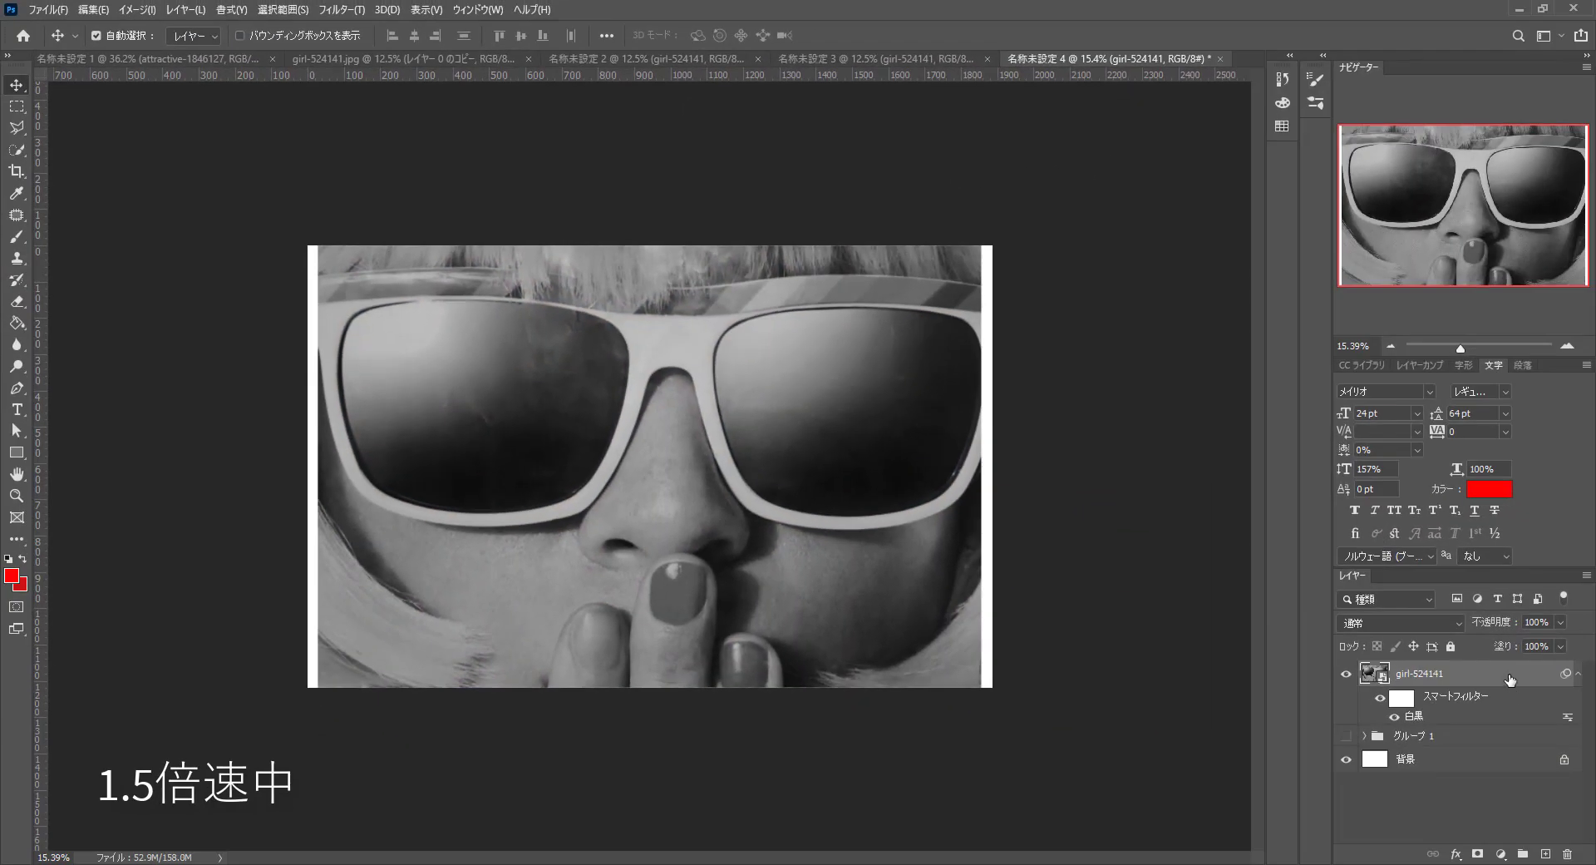
Duplicate the black-and-white girl-524141 layer and rename the lower of the two layers as 左
key("ctrl+j")
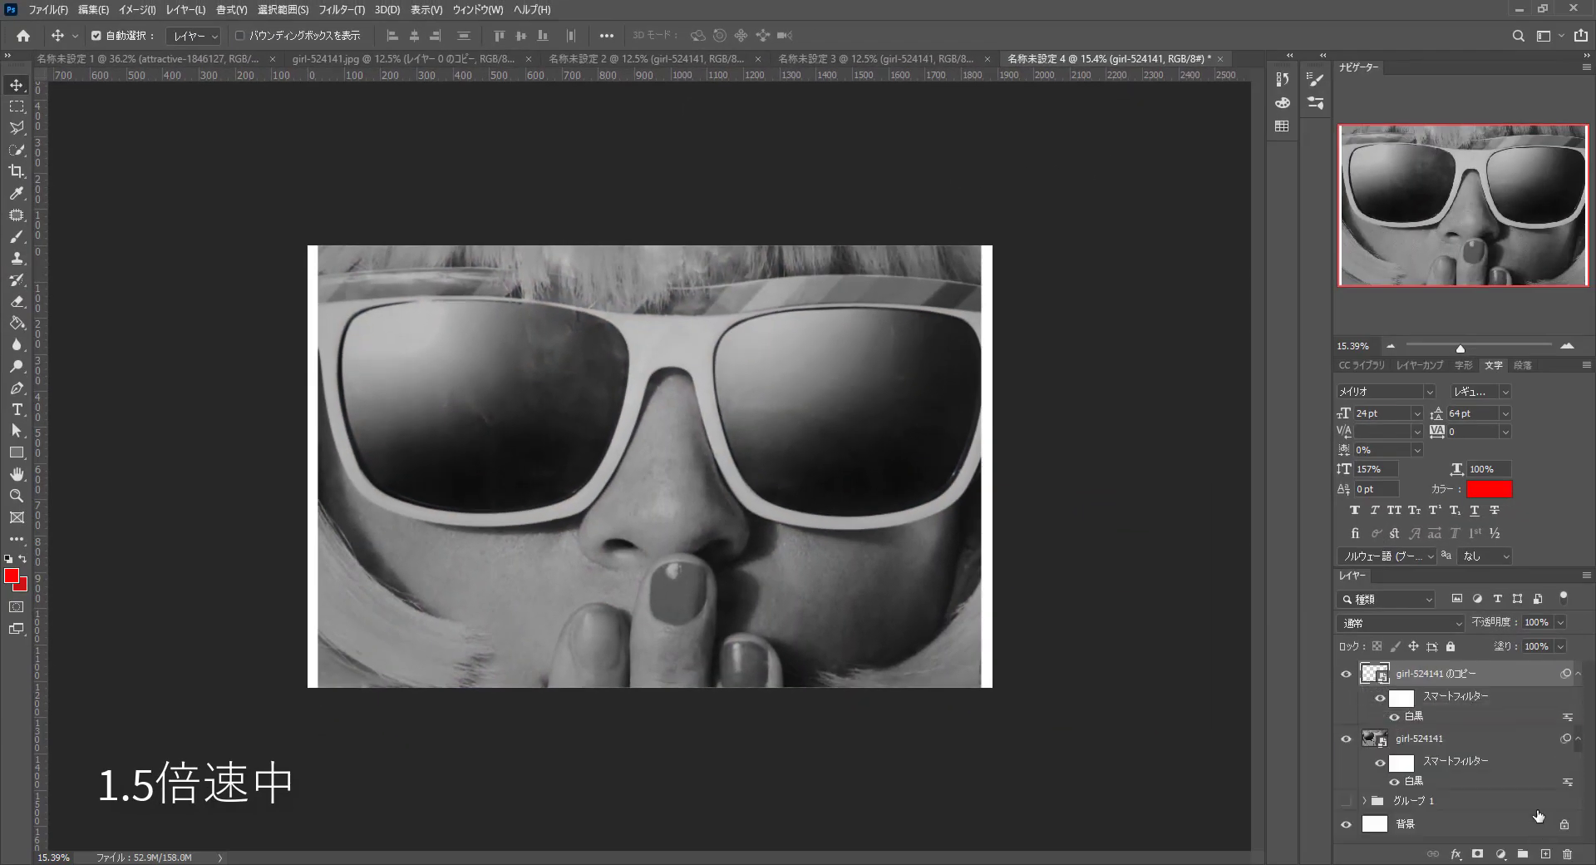
left_click(1435, 739)
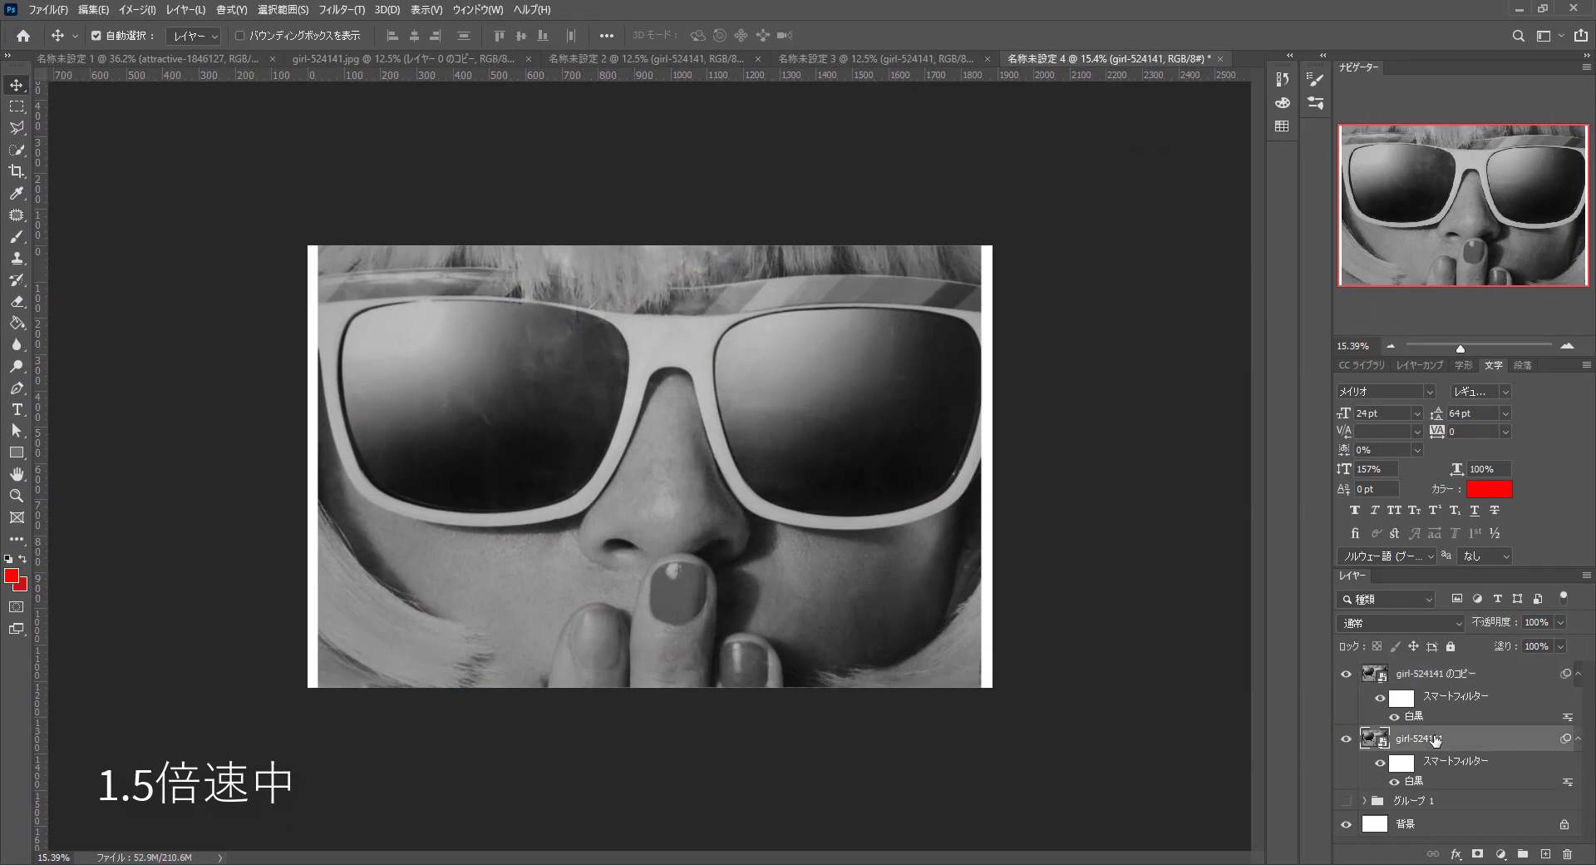
left_click(1436, 799)
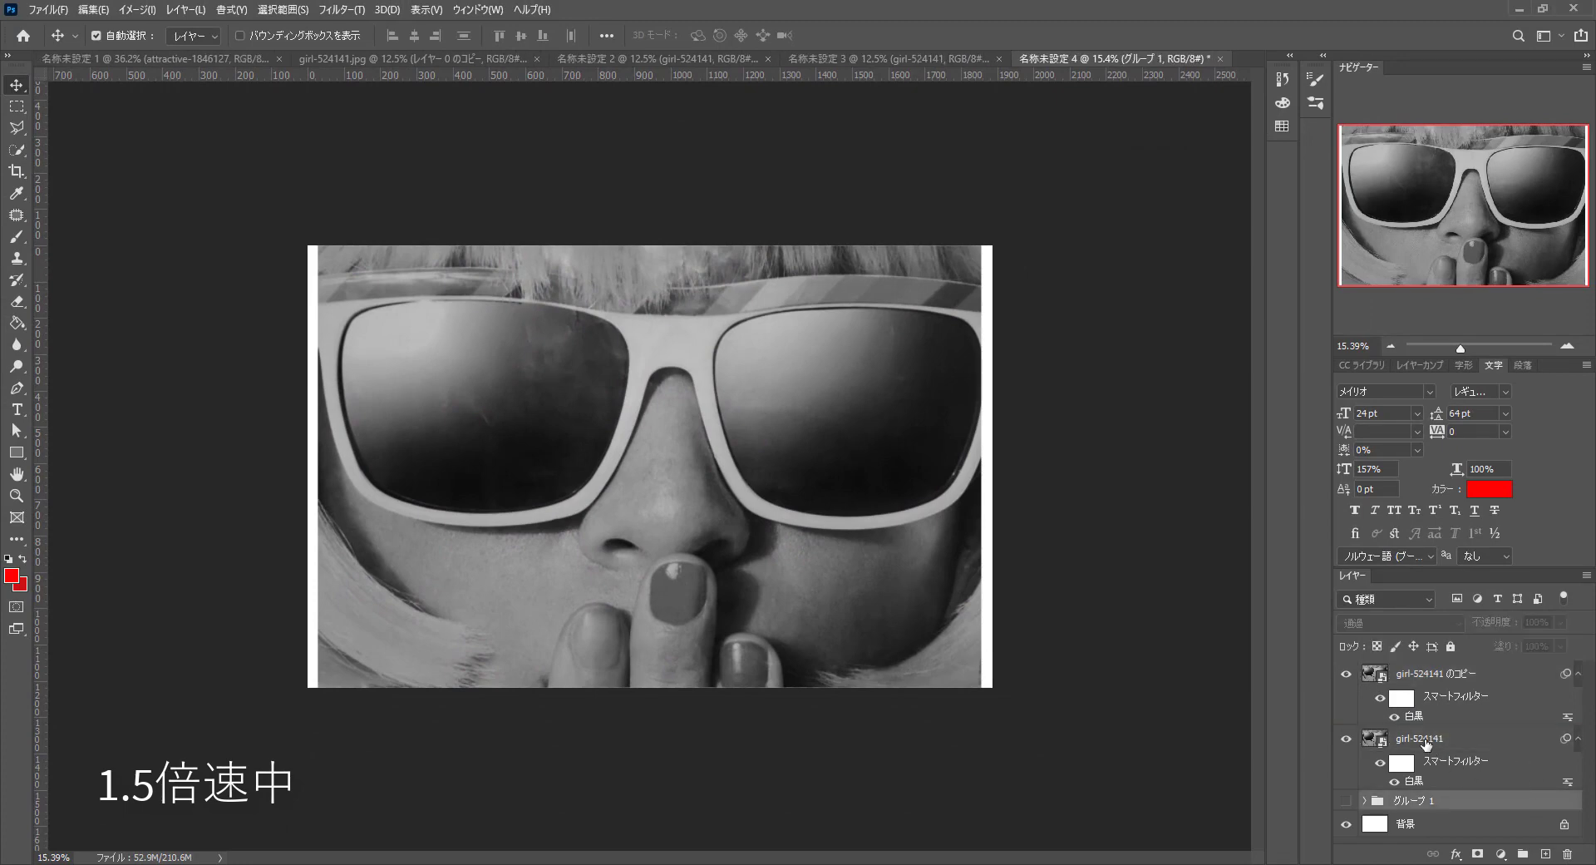
left_click(1424, 740)
double_click(1422, 739)
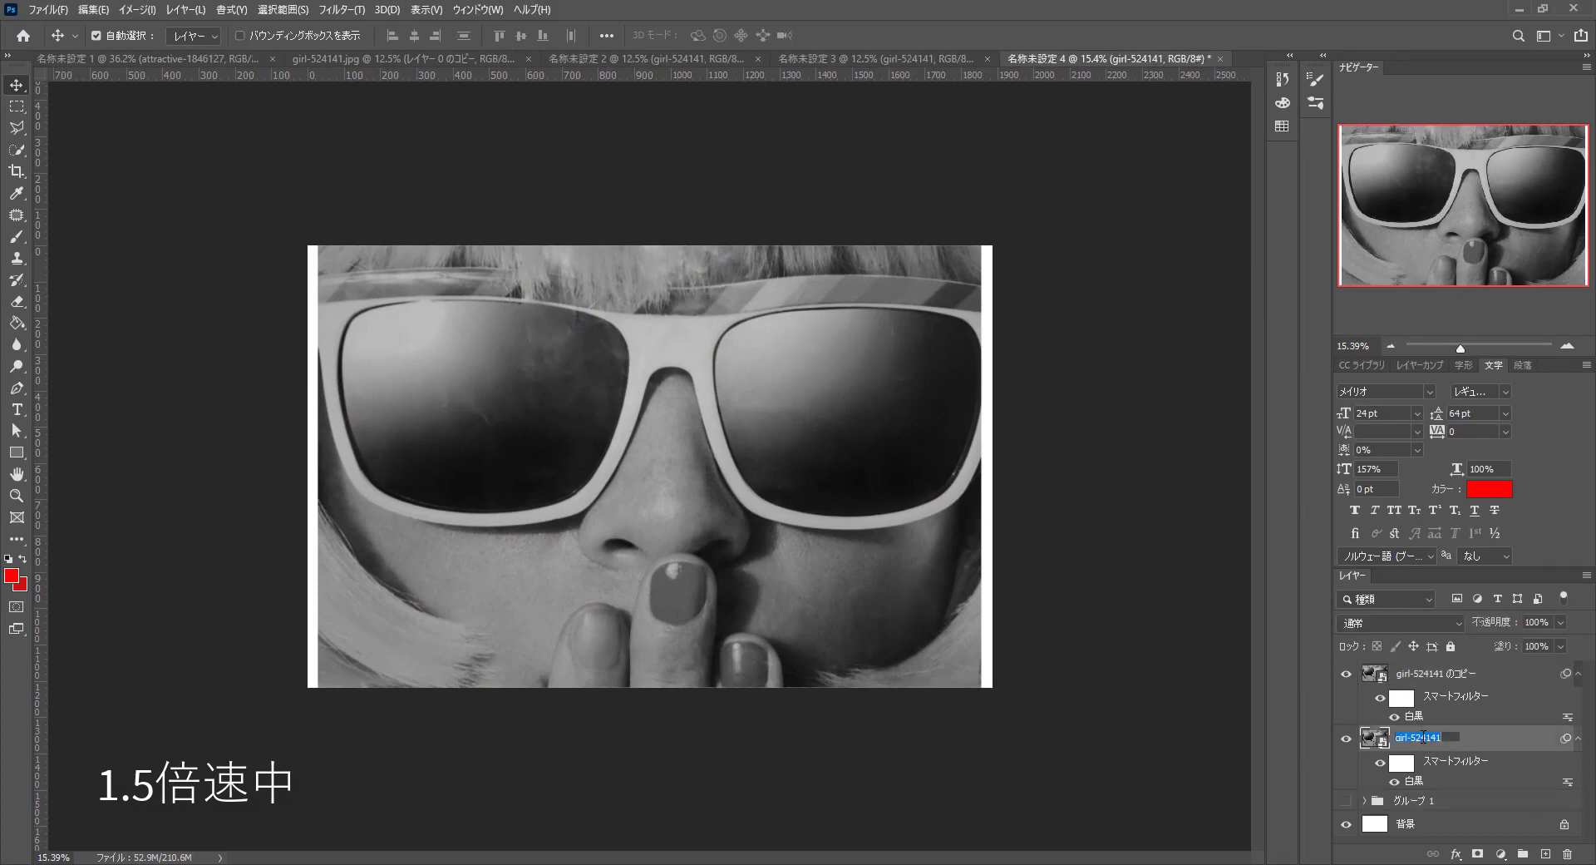
key("Zenkaku_Hankaku")
type("左")
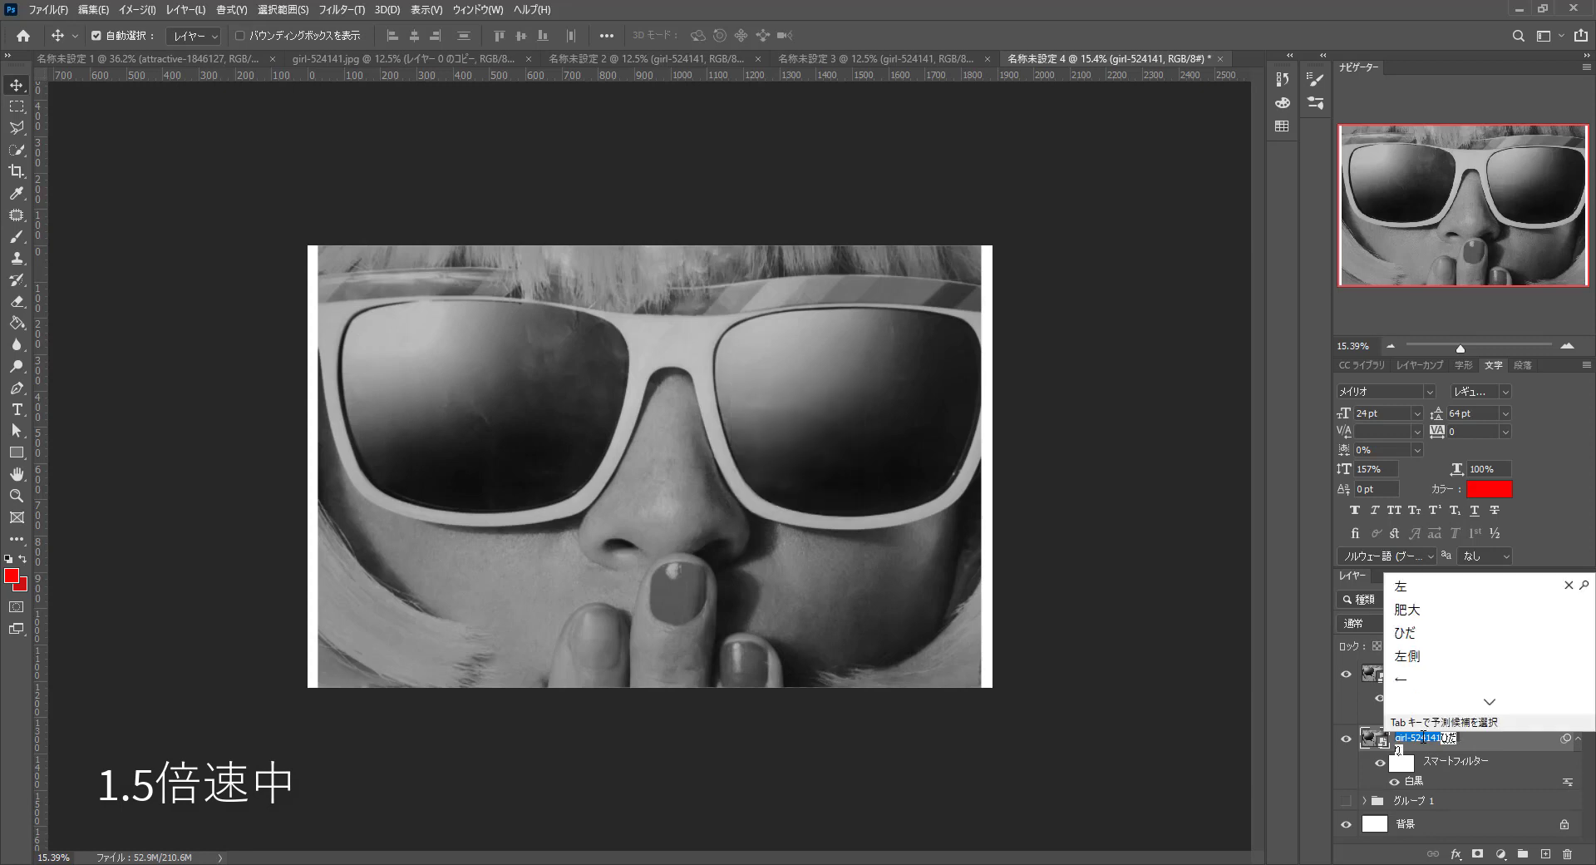
Rename the upper black-and-white copy as 右
double_click(1429, 675)
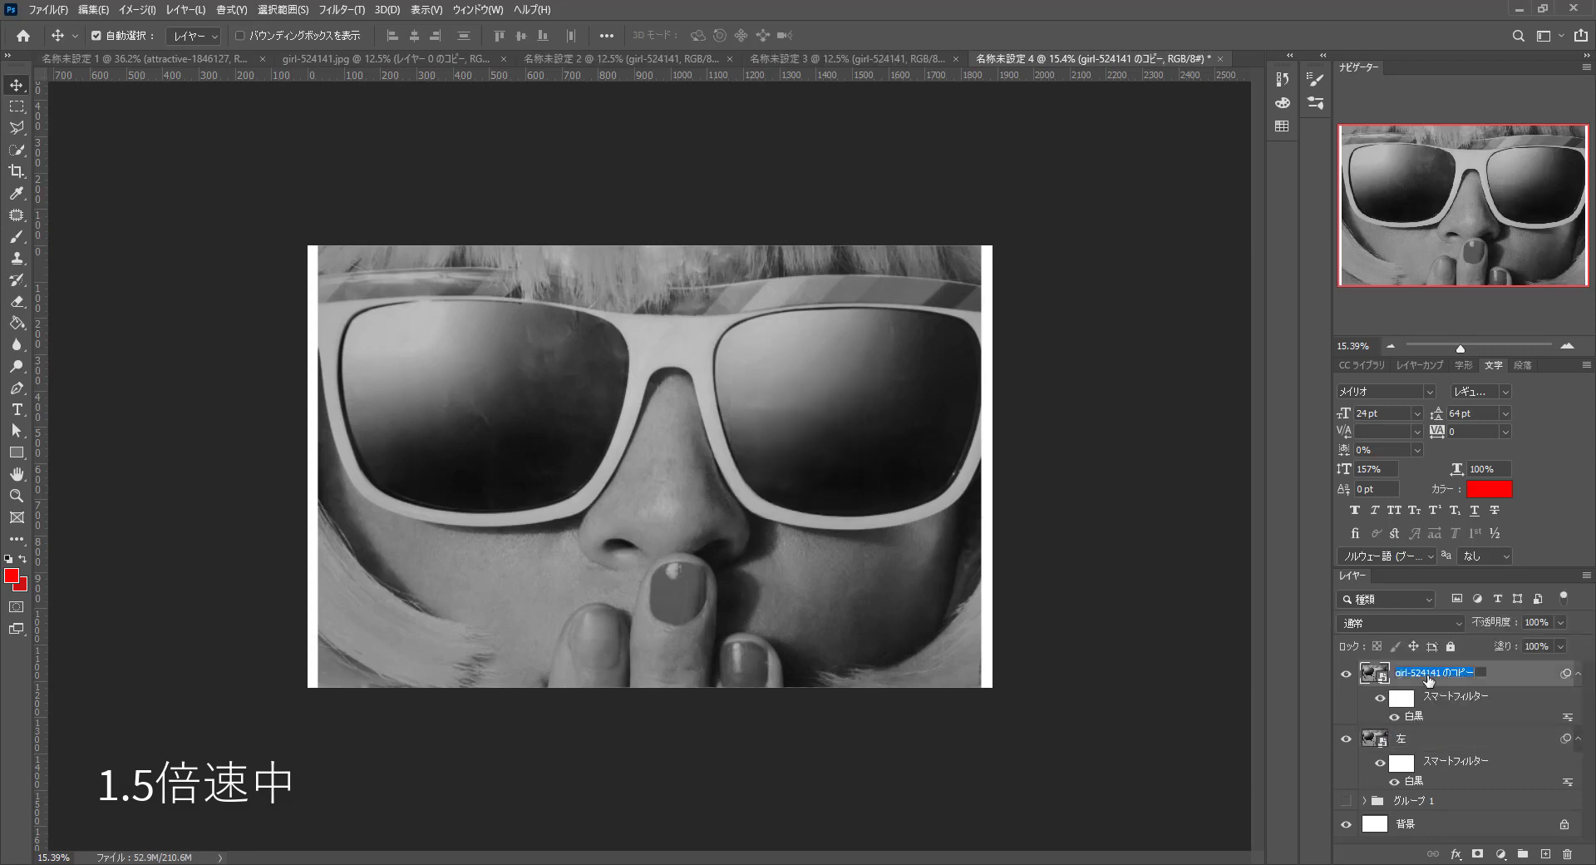
type("右")
left_click(1499, 676)
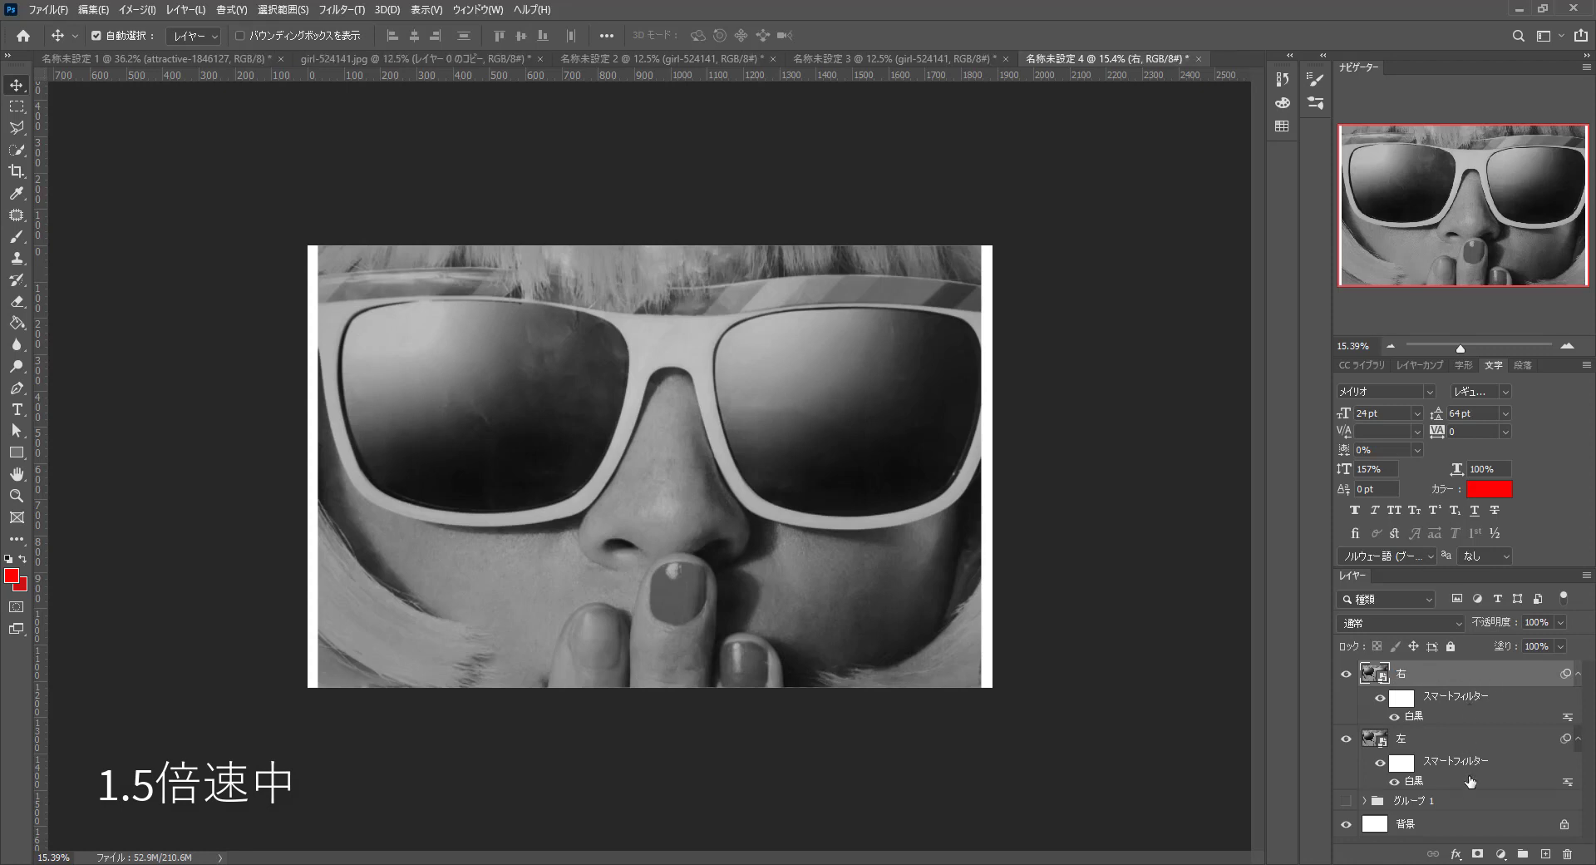
Exclude the R channel from the black-and-white 右 layer's advanced blending in its Layer Style settings and apply it
left_click(1456, 854)
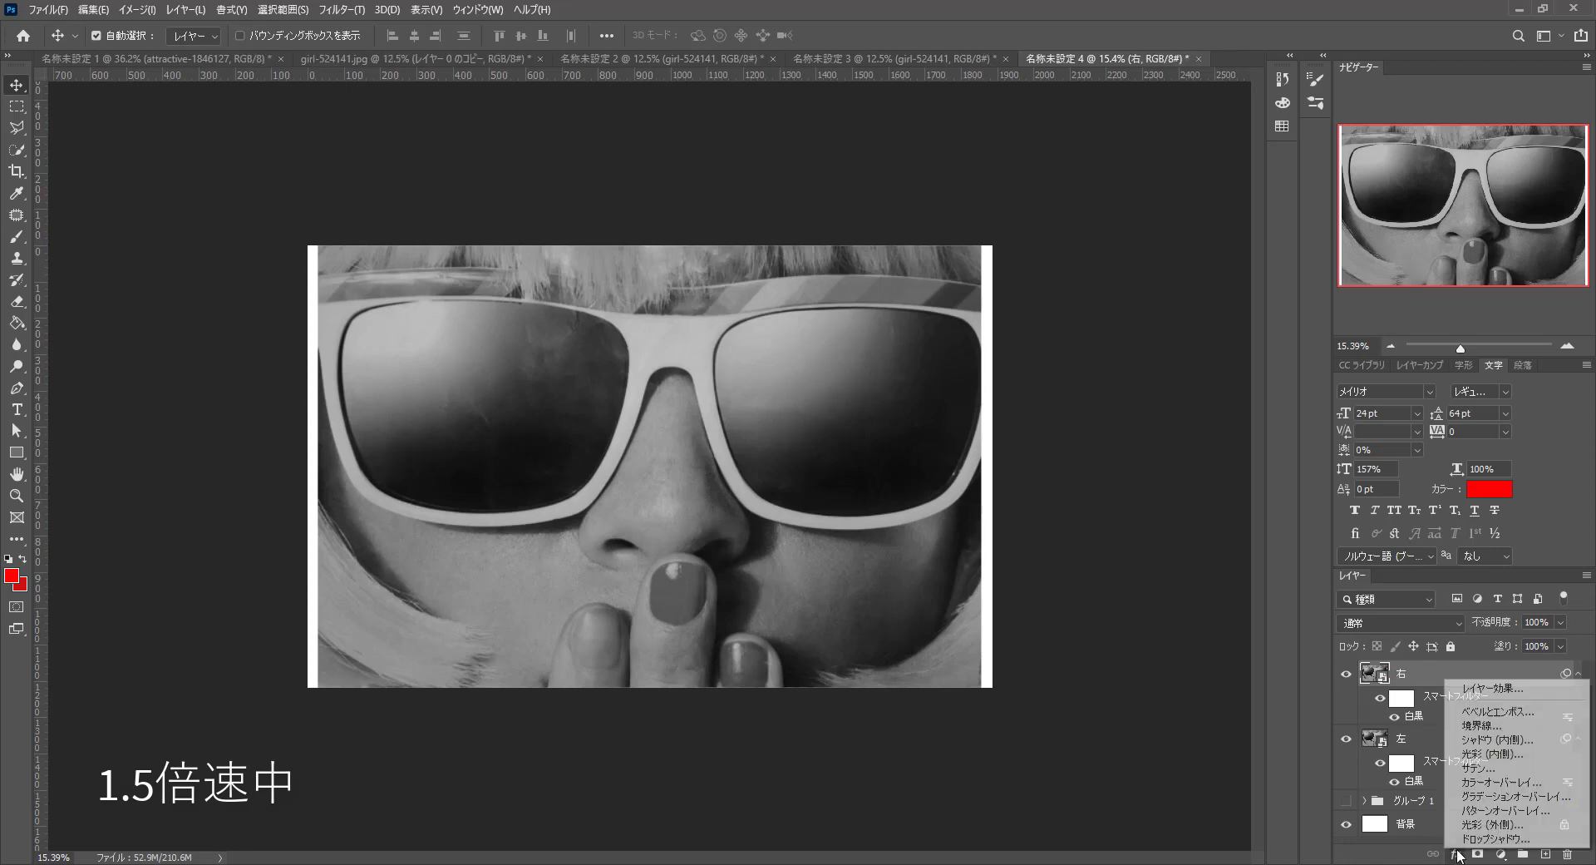
left_click(1449, 672)
double_click(1451, 672)
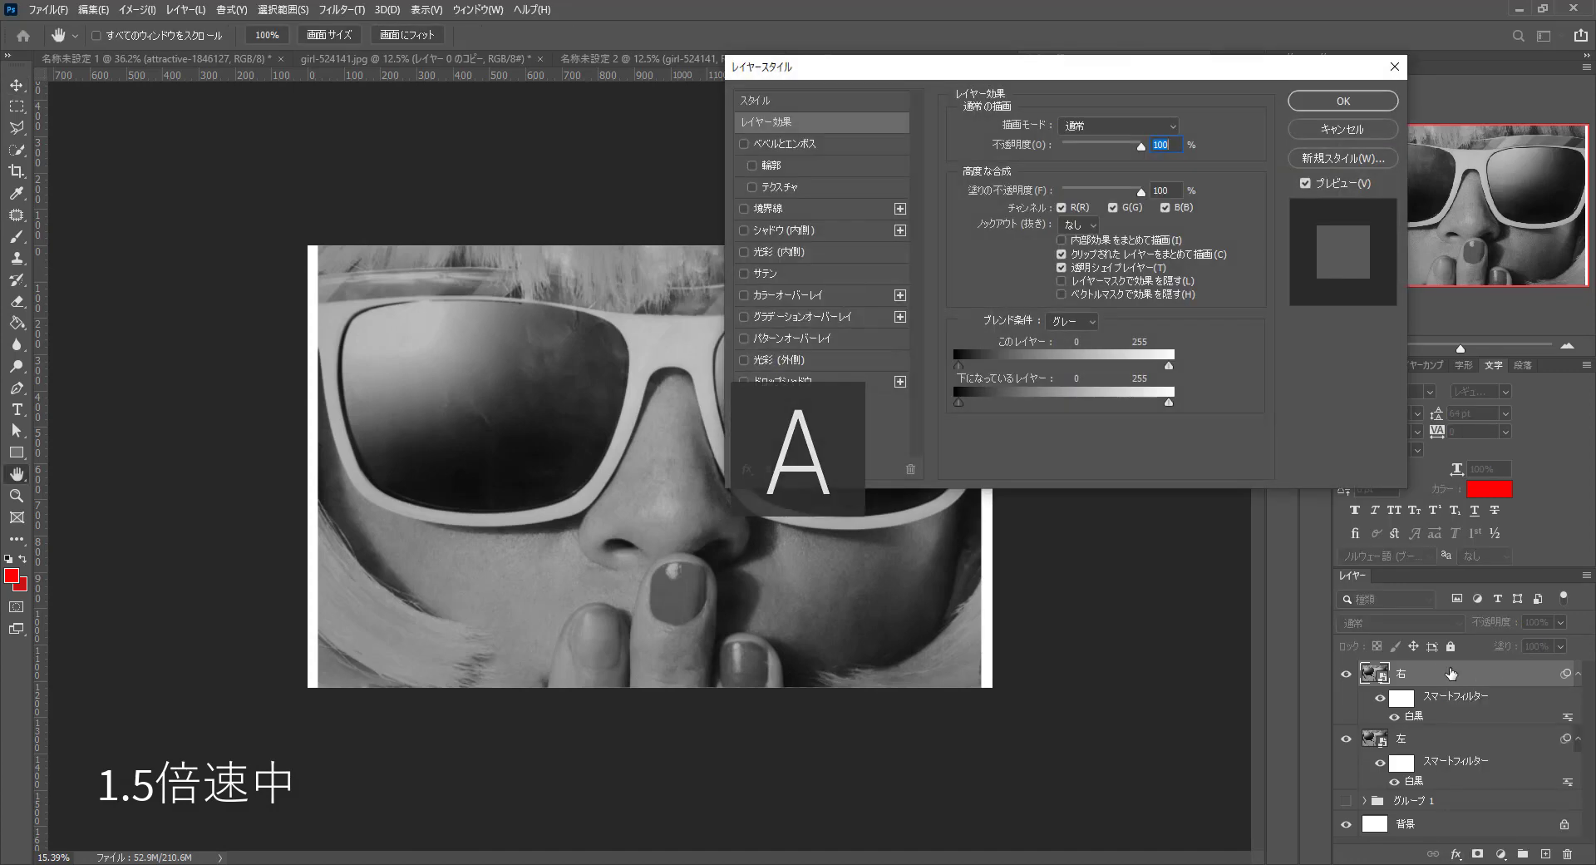
left_click(1064, 208)
left_click(1311, 100)
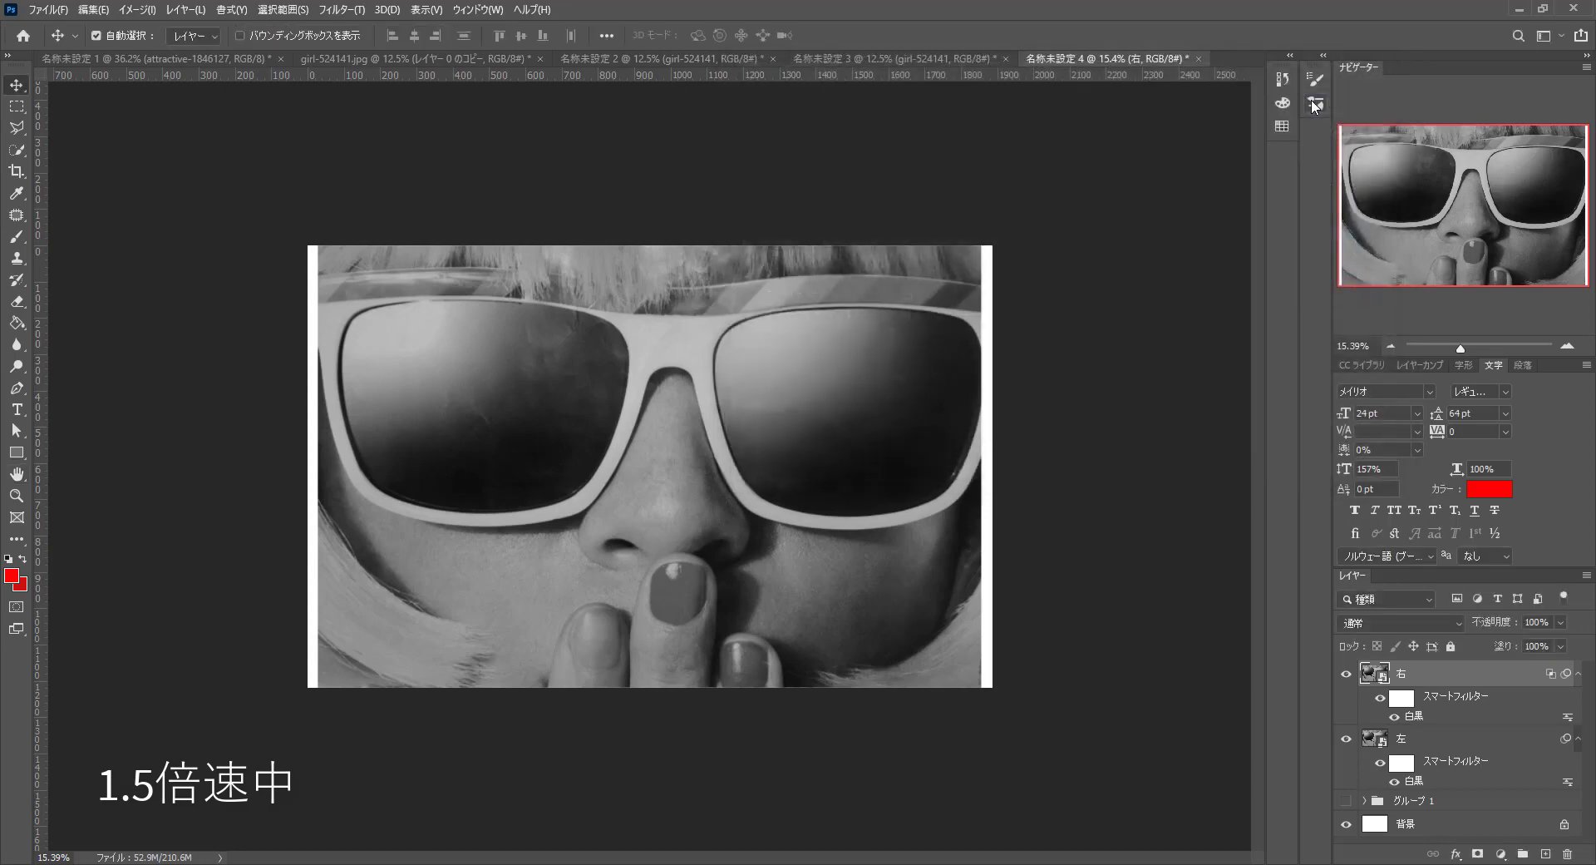
Hide and show the 左 layer to check how the black-and-white 右 layer looks without its red channel
left_click(1347, 740)
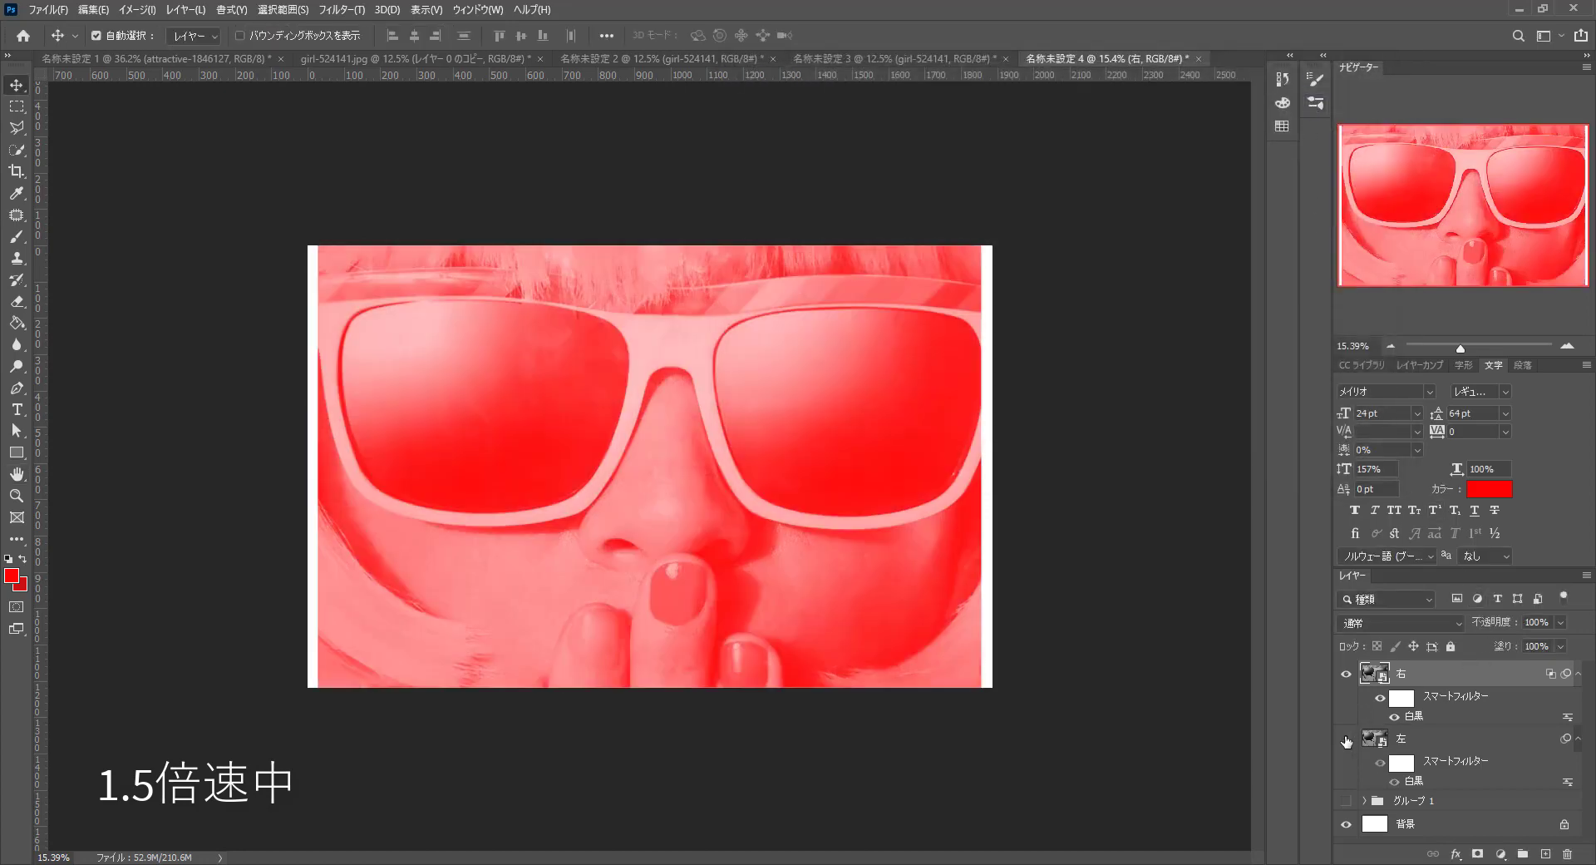
left_click(1347, 739)
left_click(1347, 739)
left_click(1347, 739)
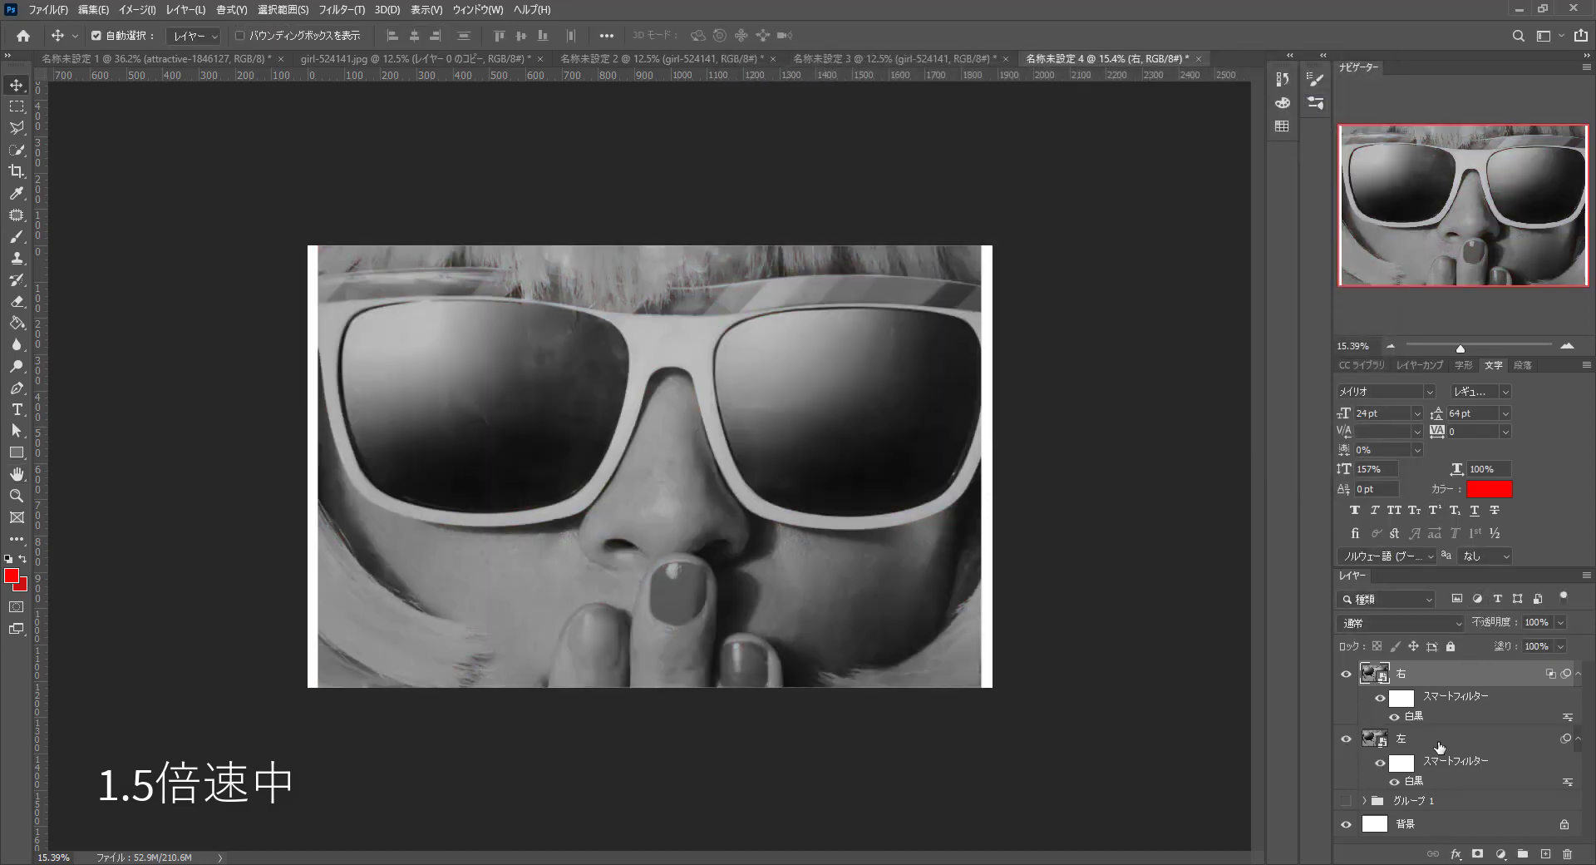
Exclude the G channel from the black-and-white 左 layer's advanced blending in its Layer Style settings and apply it
left_click(1440, 742)
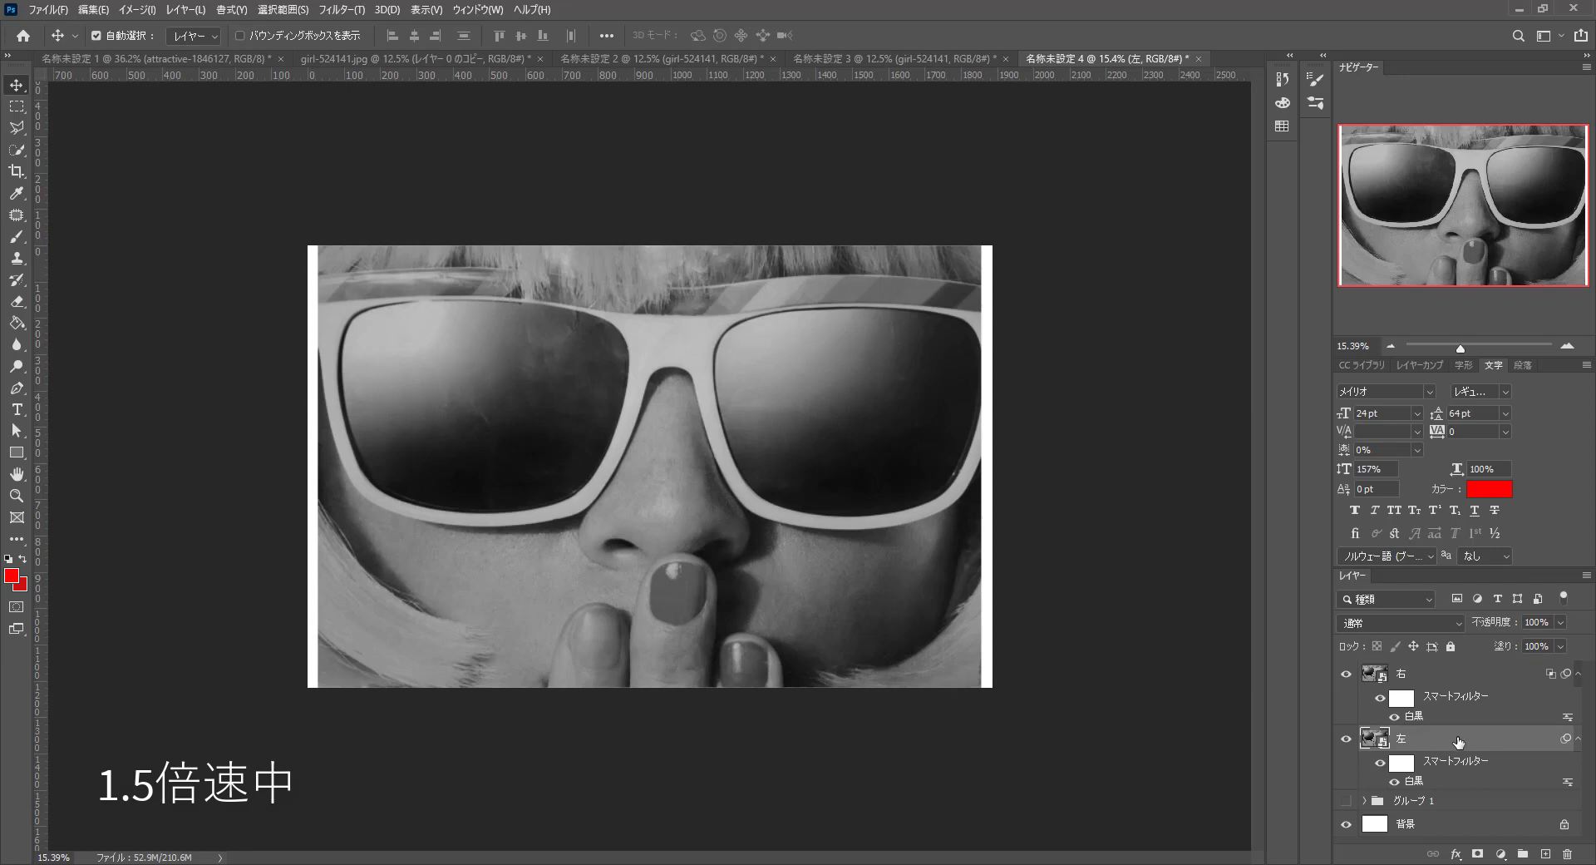
left_click(1456, 854)
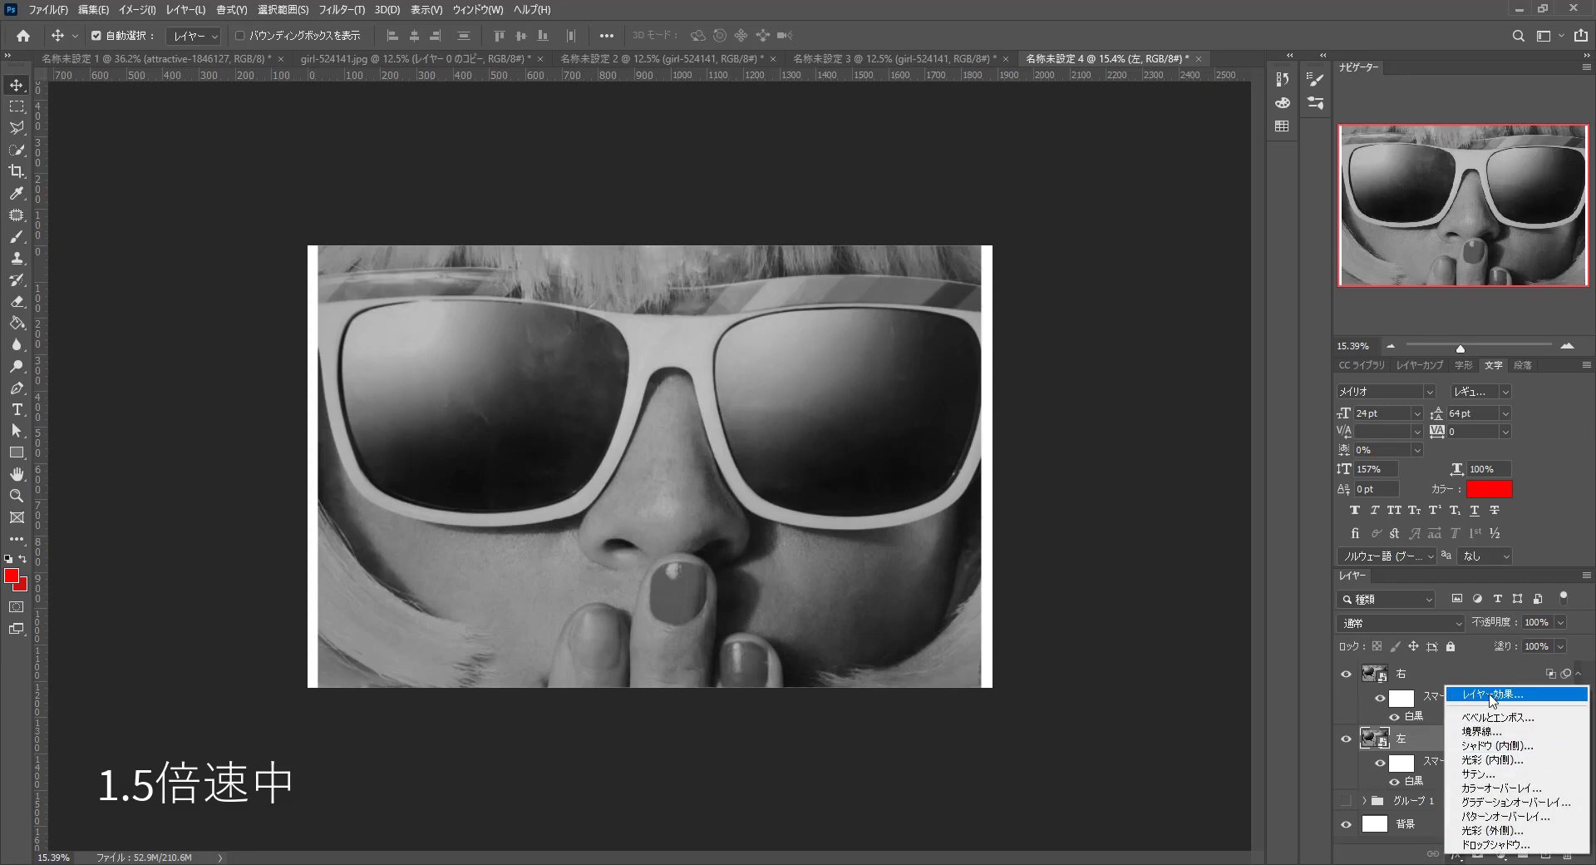
left_click(1445, 739)
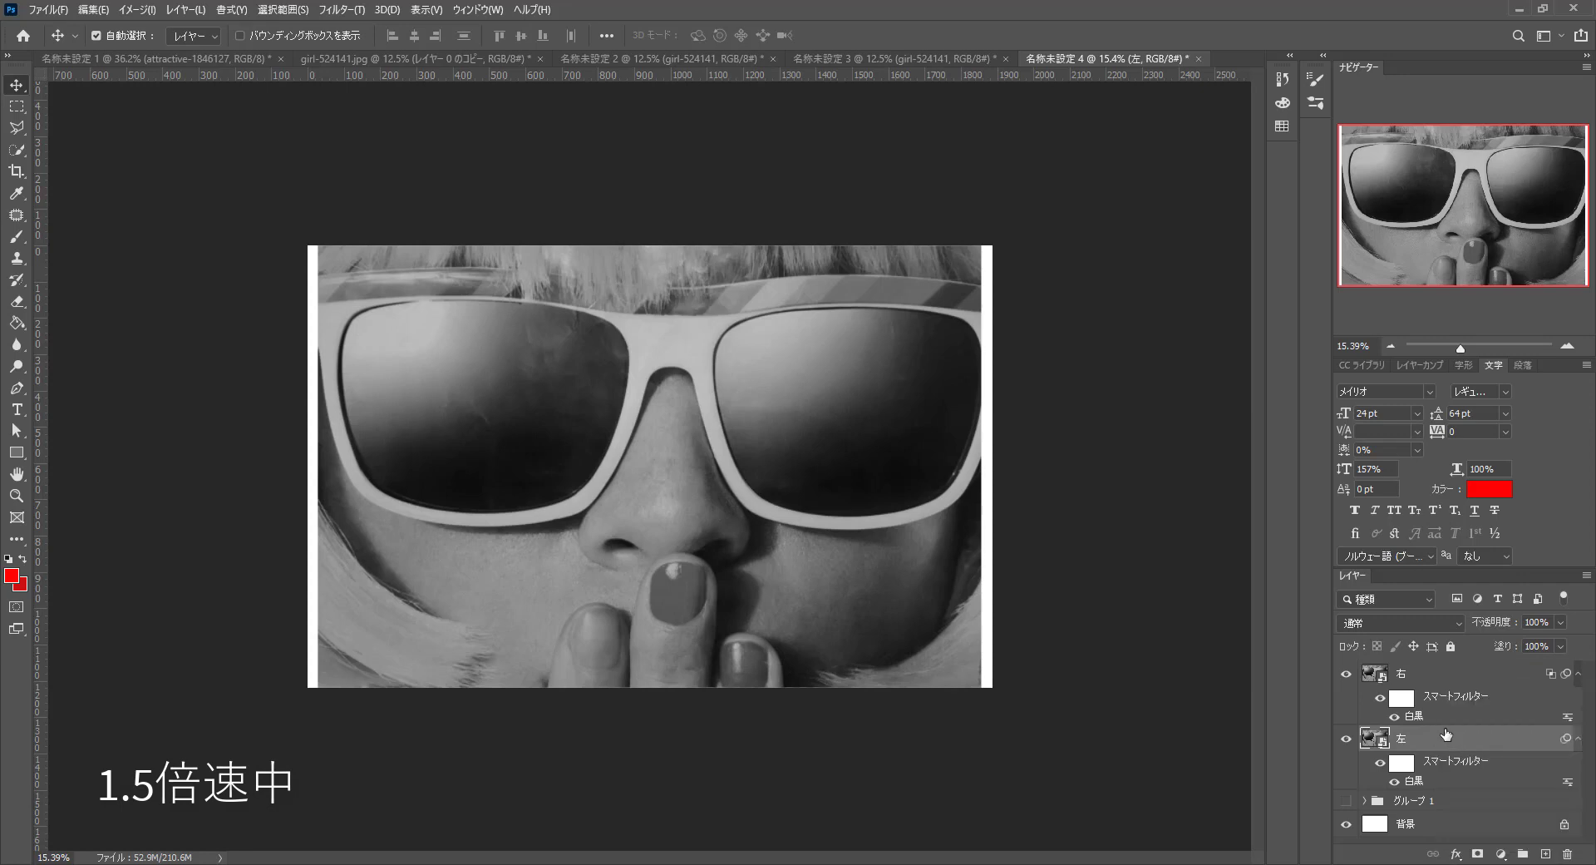
double_click(1449, 738)
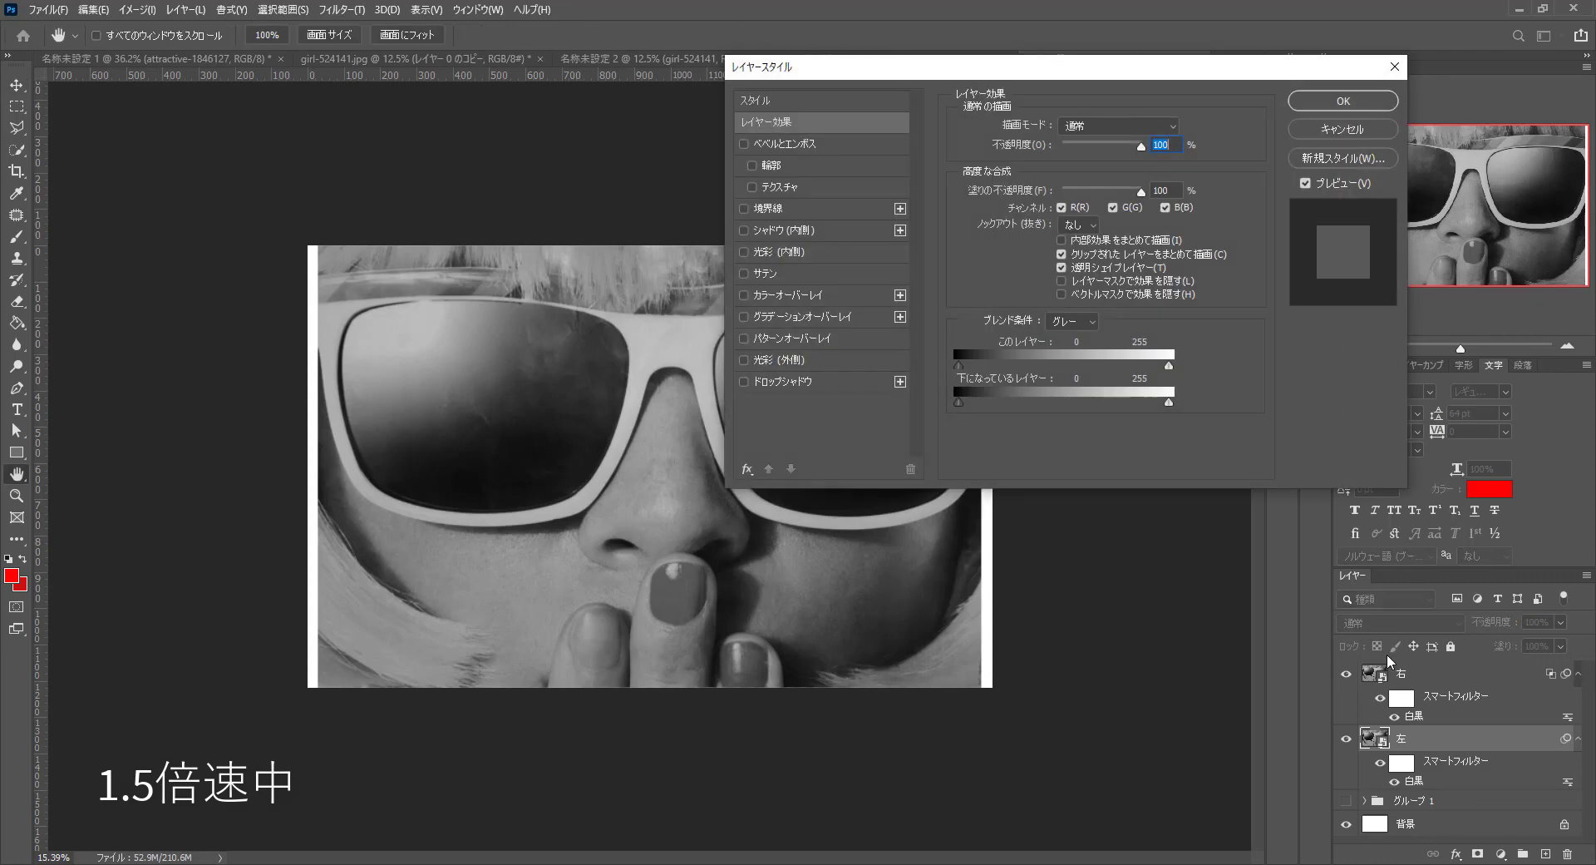
left_click(1112, 208)
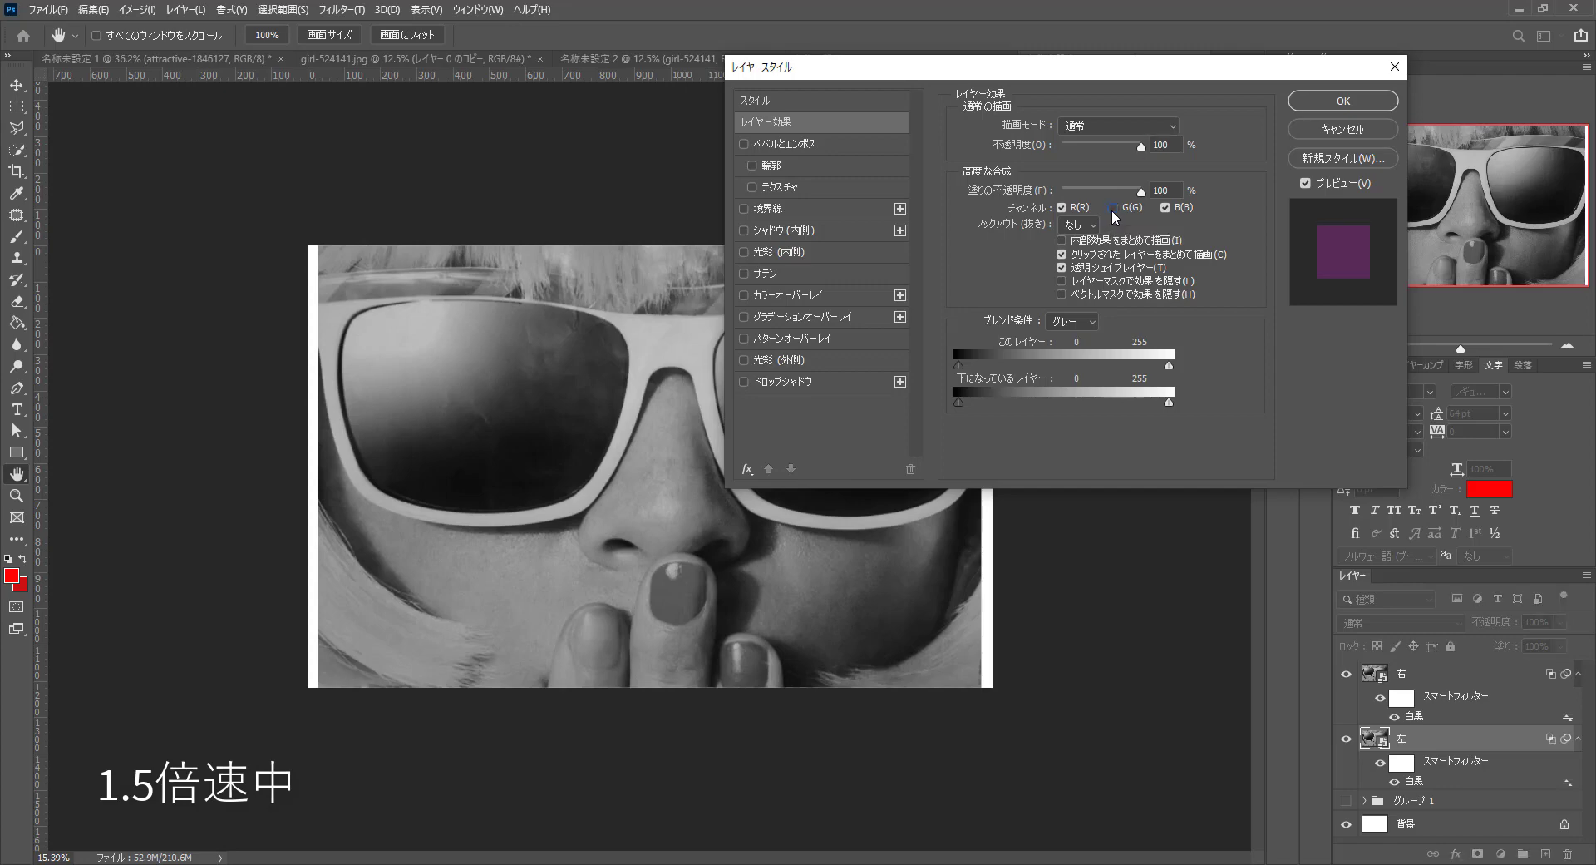
left_click(1344, 101)
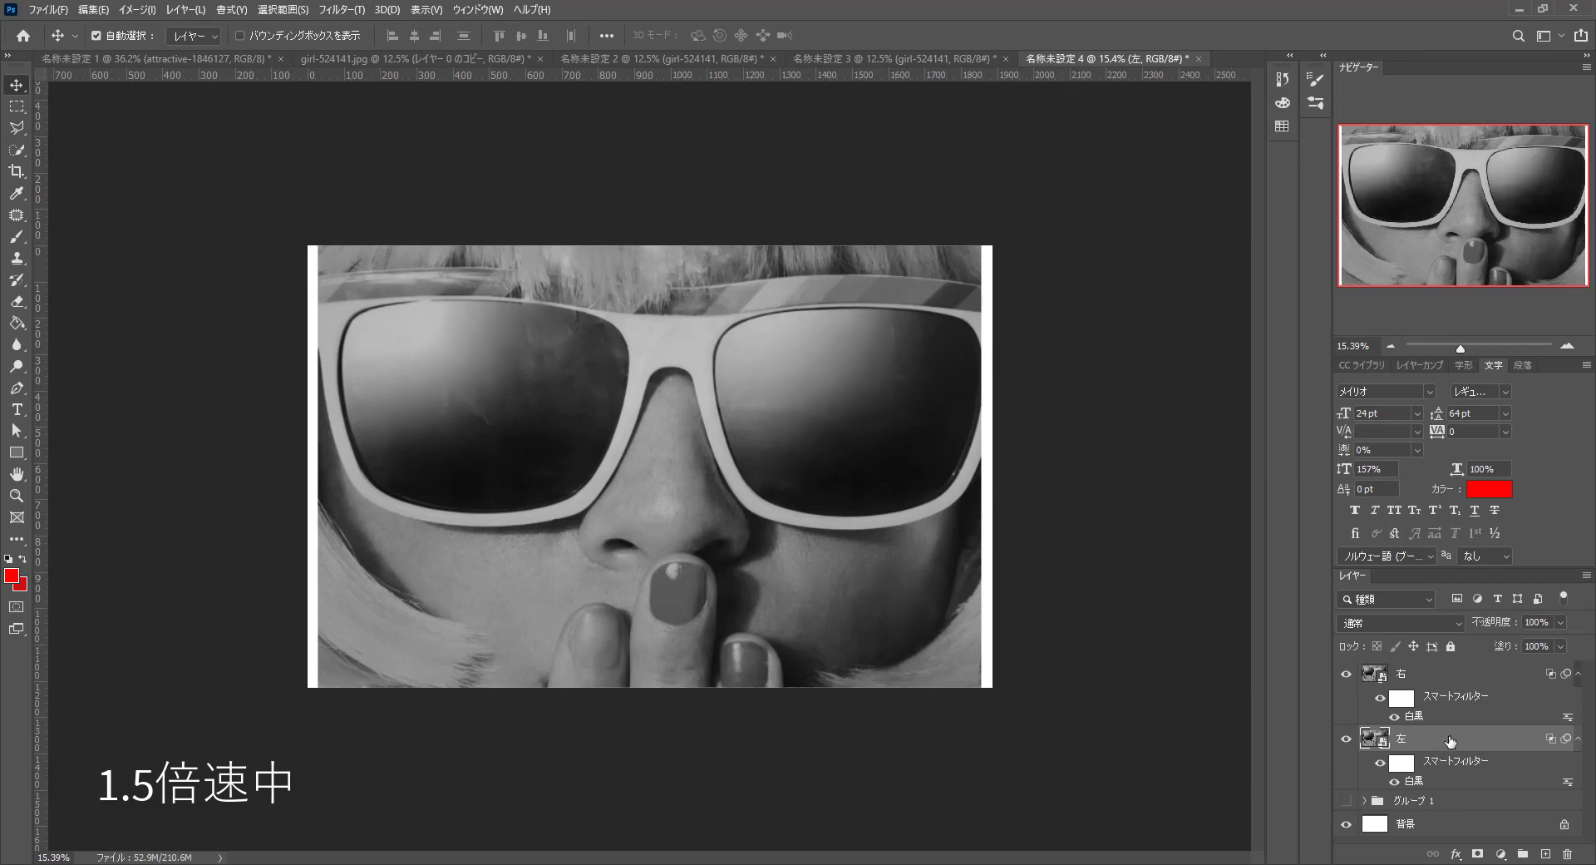
Nudge the black-and-white 左 layer leftward in large increments to offset its channels from the 右 layer
key("shift+Left")
key("shift+Left")
key("shift+Left")
key("shift+Left")
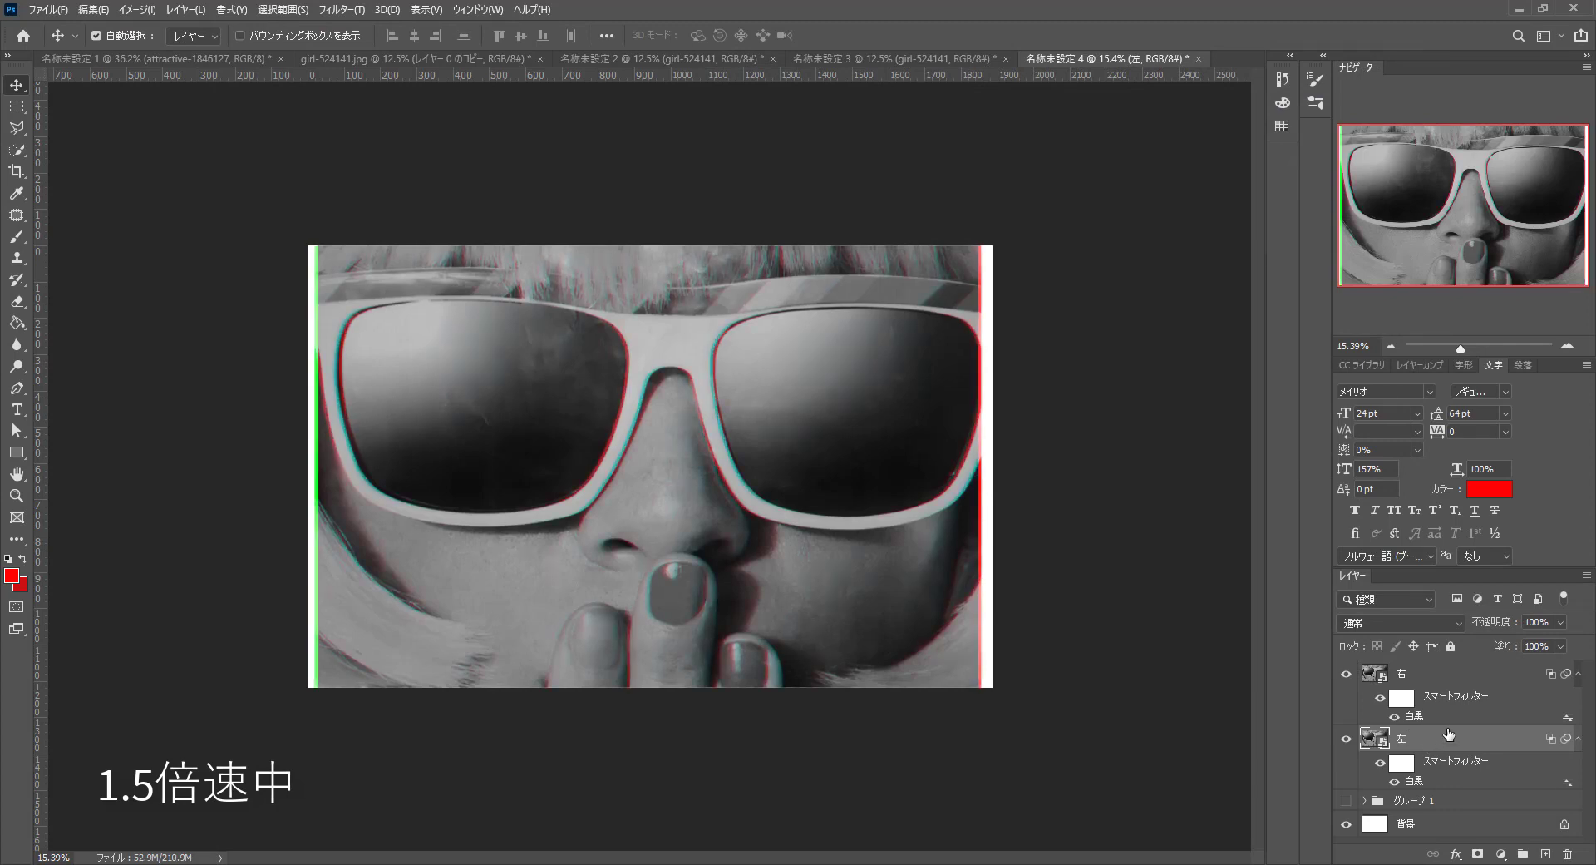
Nudge the black-and-white 右 layer rightward in large increments to widen the red and cyan offset
left_click(1426, 679)
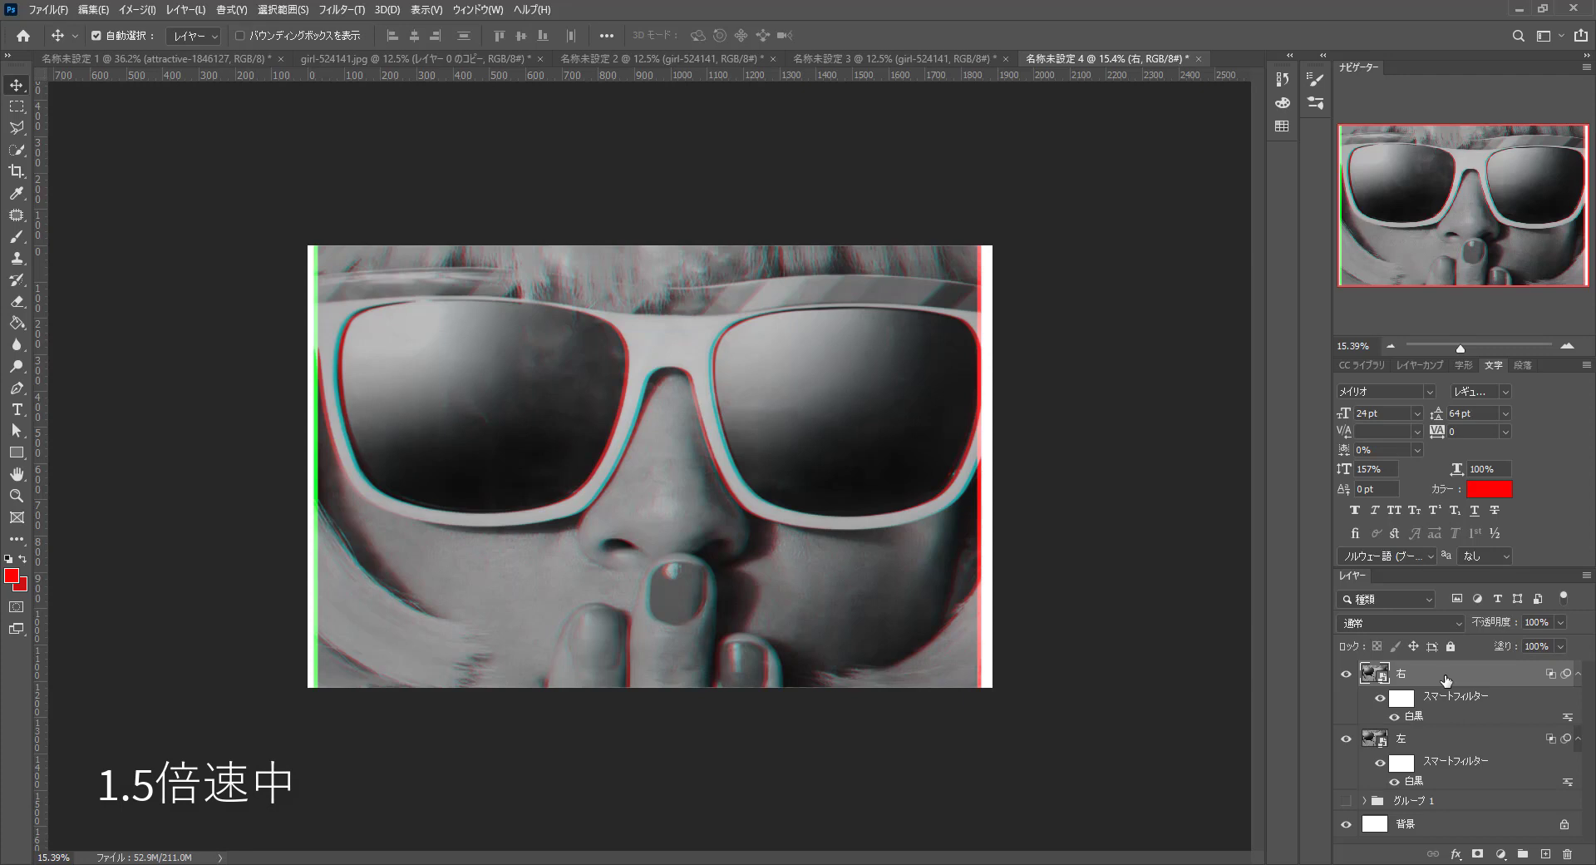
key("shift+Right")
key("shift+Right")
key("shift+Right")
key("shift+Right")
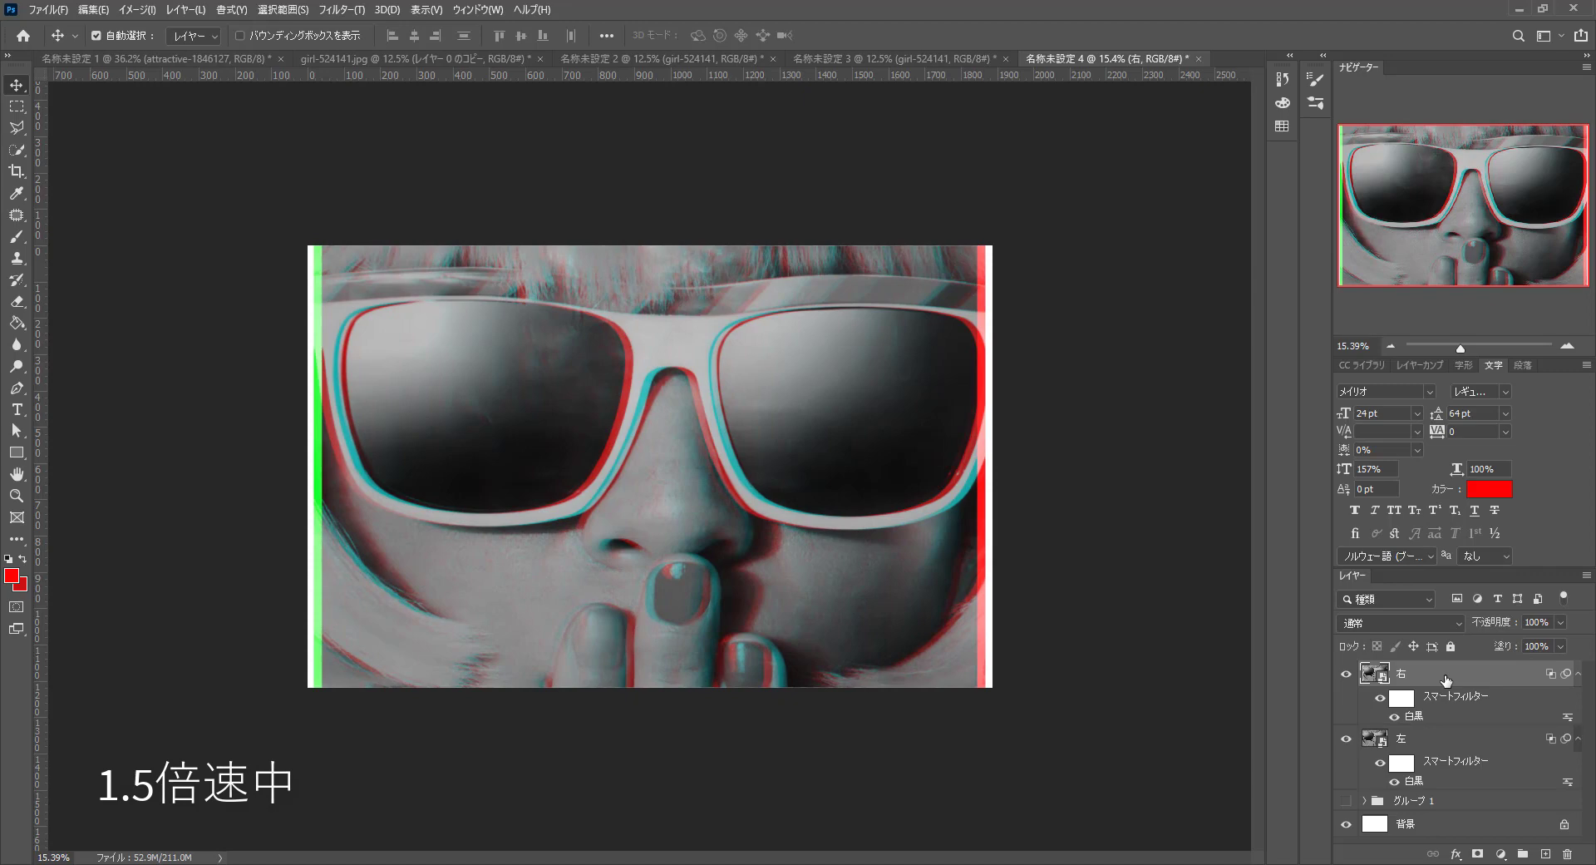
Group the black-and-white 右 and 左 layers together and make the colour version's グループ 1 group visible beneath them
left_click(1454, 738, "shift")
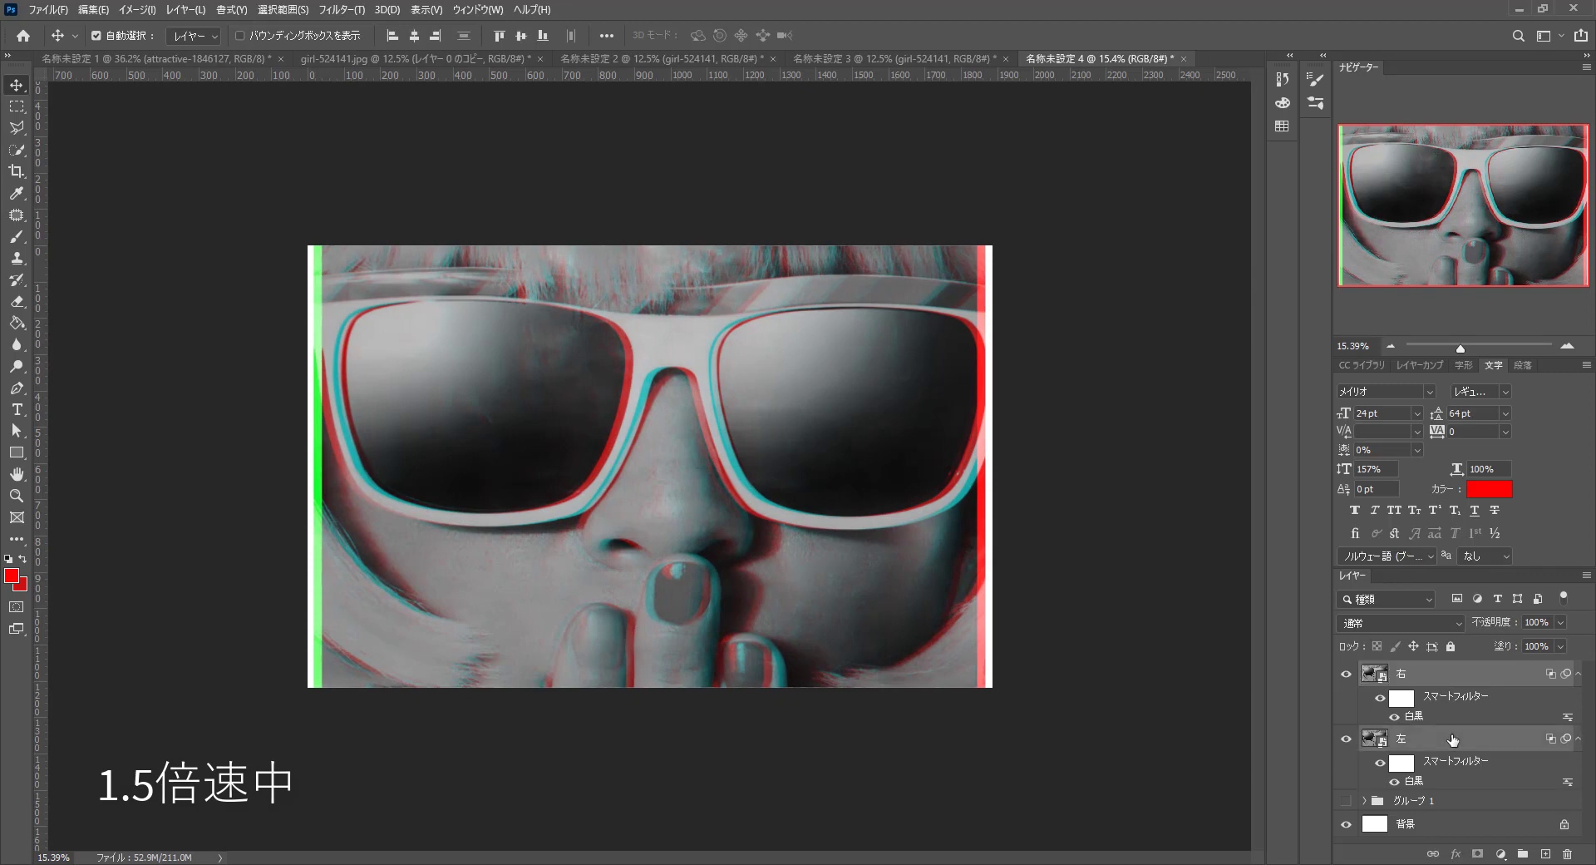
left_click(1522, 854)
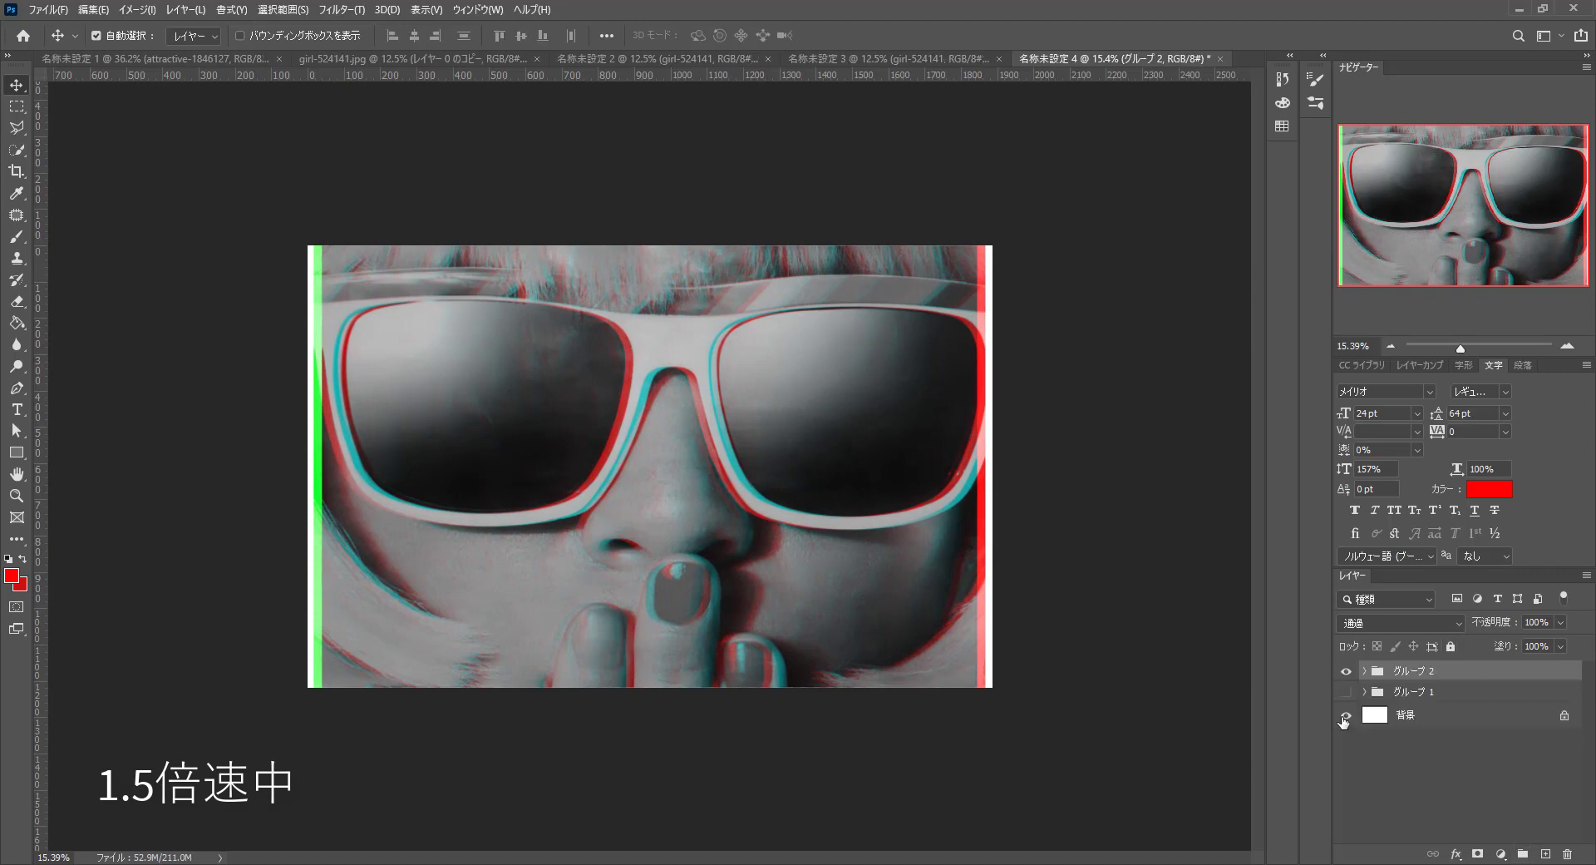
left_click(1347, 691)
Hide and show the black-and-white group repeatedly to compare it with the colour anaglyph version, leaving it visible
left_click(1347, 670)
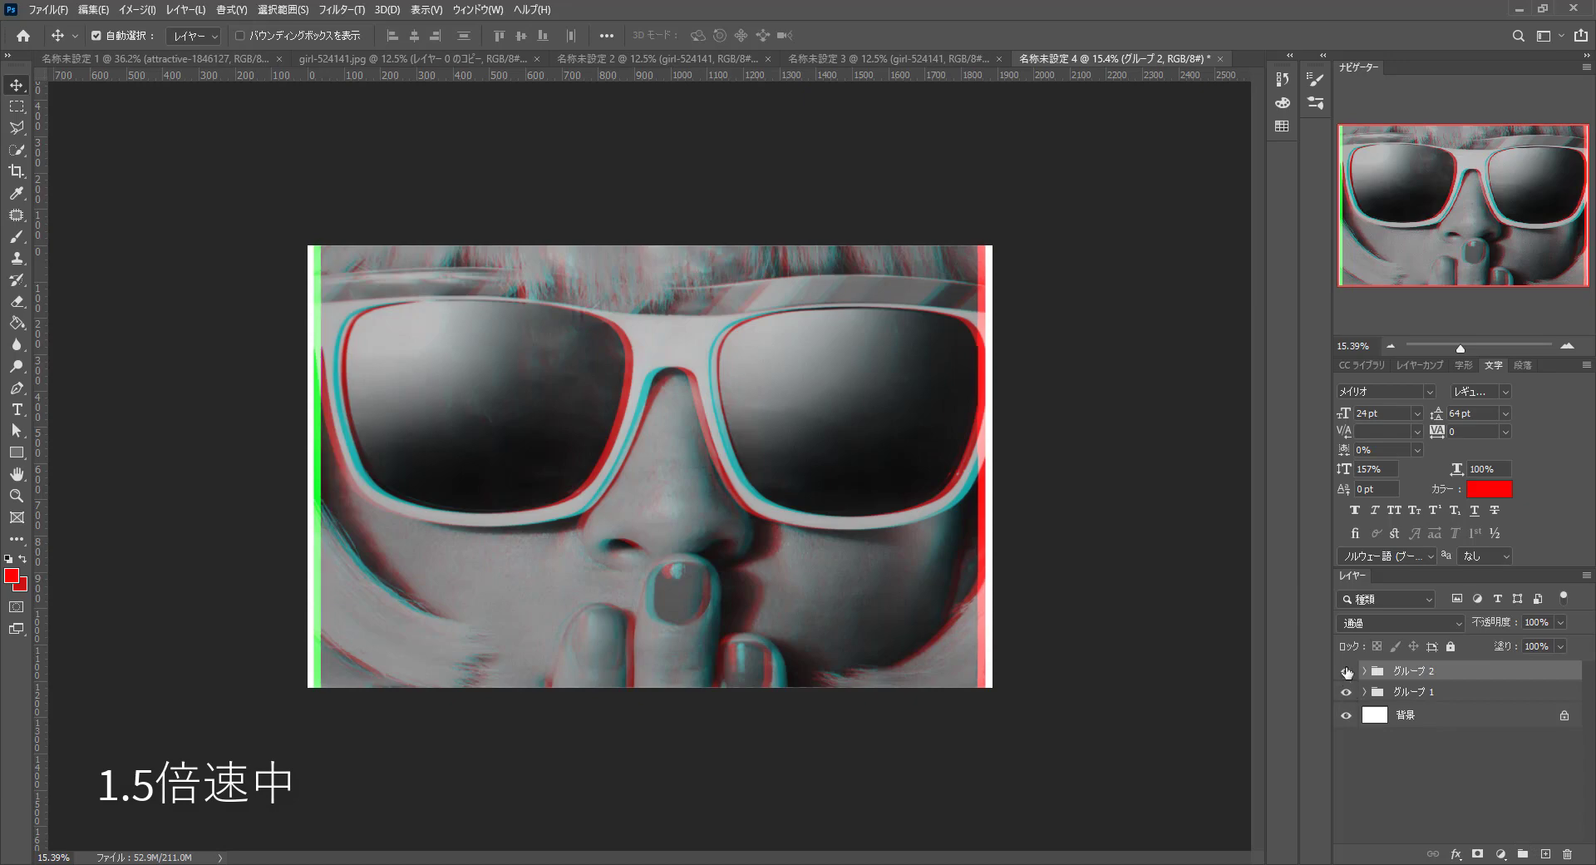
left_click(1348, 670)
left_click(1348, 670)
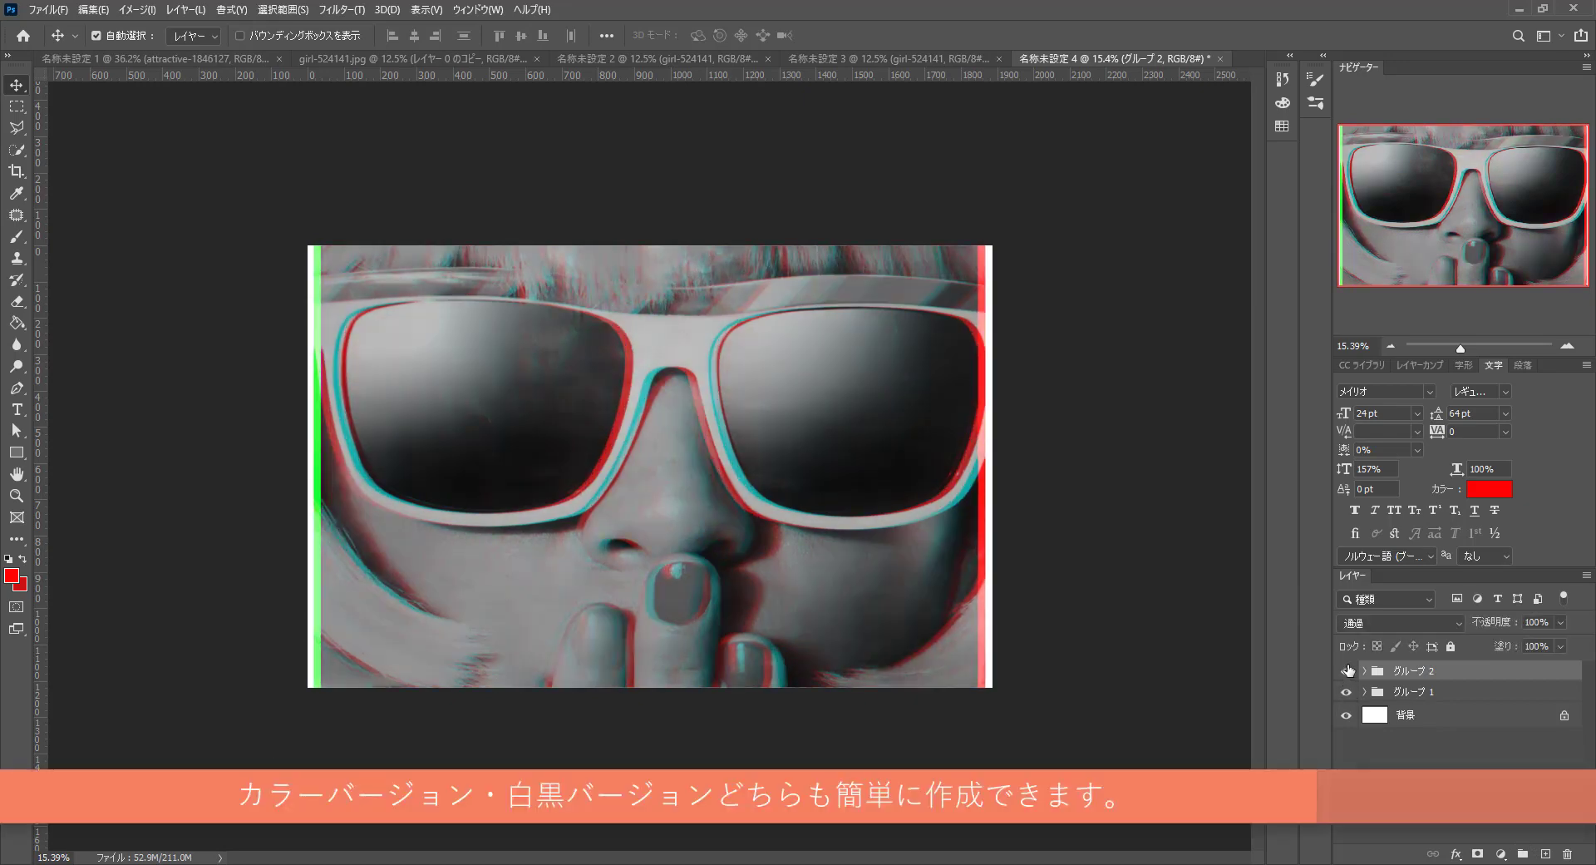
left_click(1347, 670)
left_click(1348, 670)
left_click(1348, 670)
left_click(1347, 670)
left_click(1347, 670)
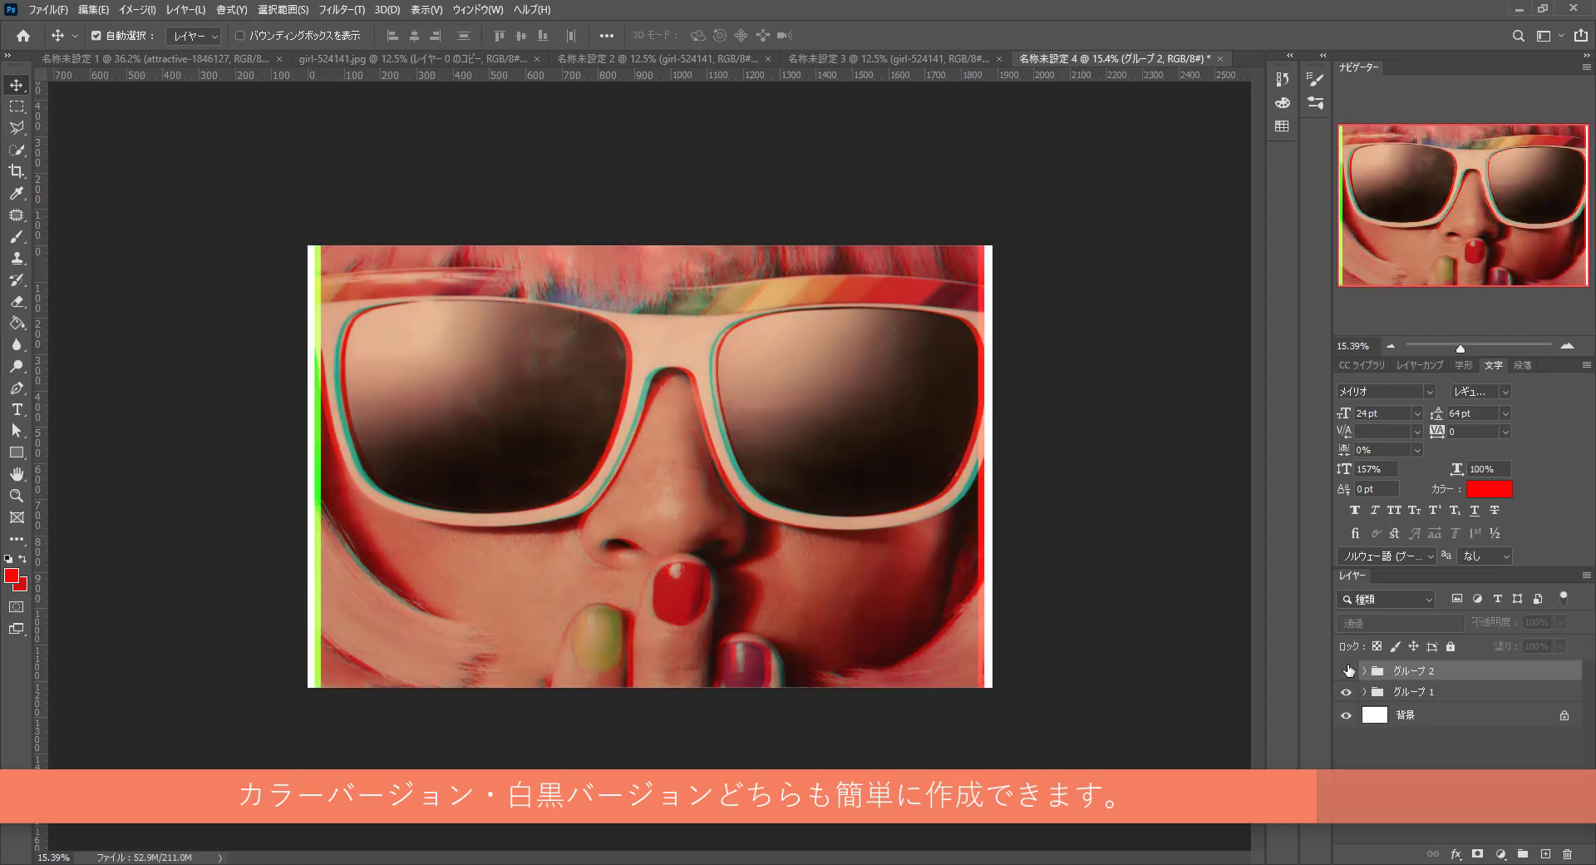
left_click(1348, 670)
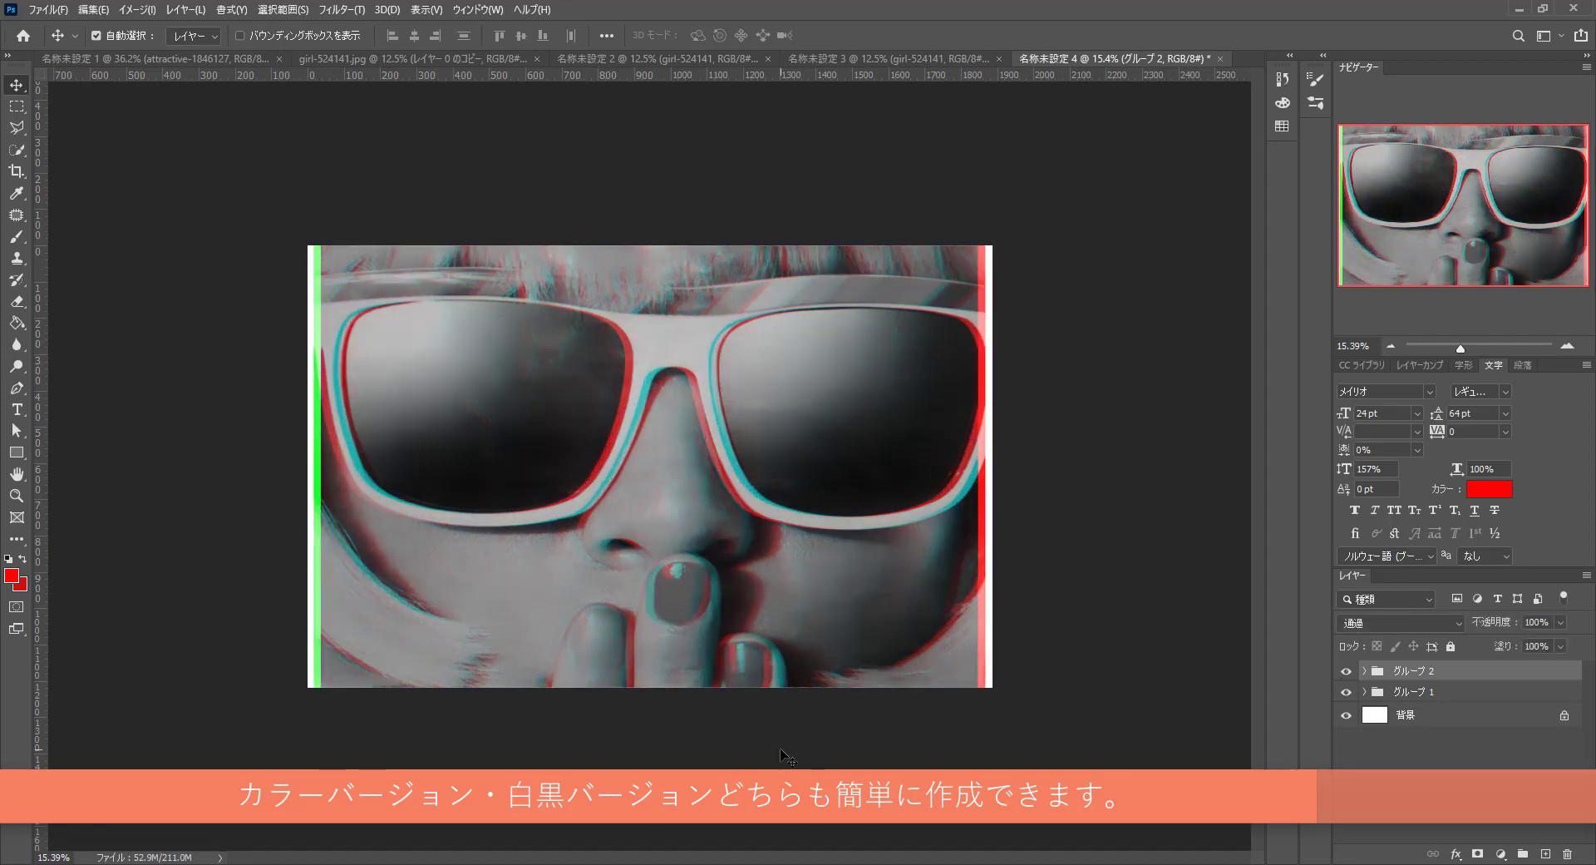